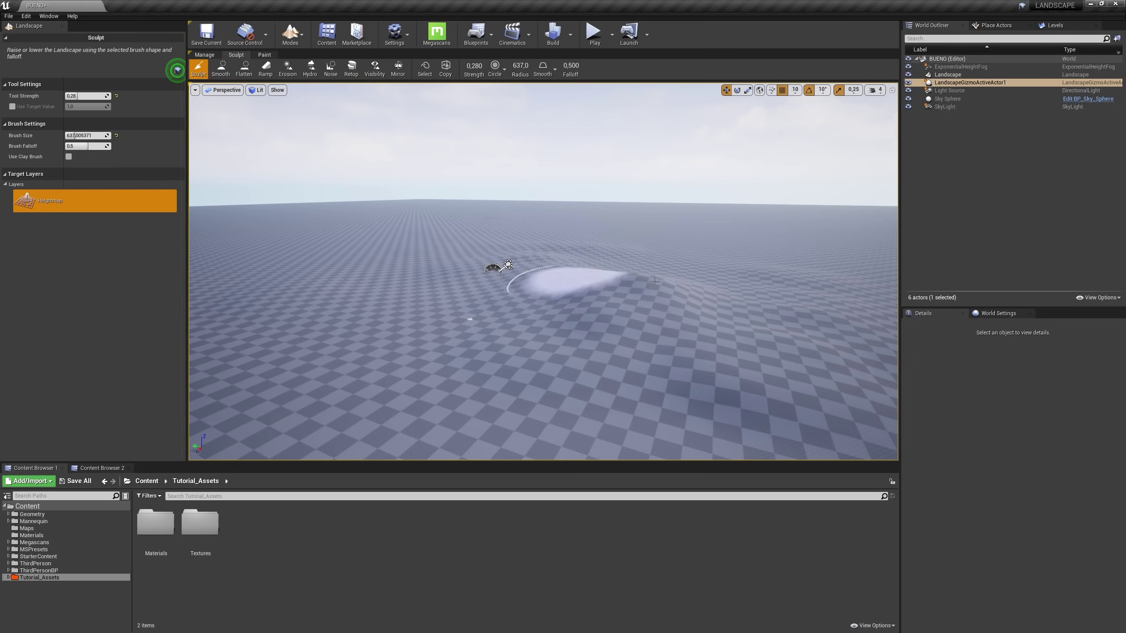
mouse_move(677, 318)
right_mouse_down()
mouse_move(677, 302)
mouse_move(674, 386)
mouse_move(567, 386)
right_mouse_up()
right_click_drag(497, 241, 523, 248)
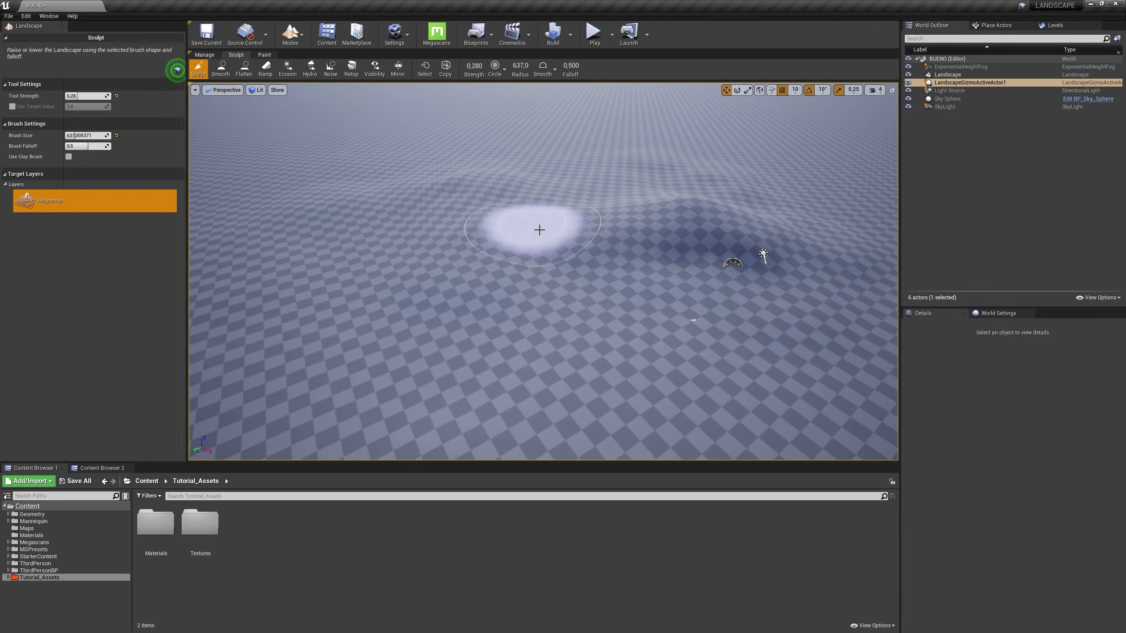
mouse_move(514, 197)
left_mouse_down()
mouse_move(541, 219)
mouse_move(491, 193)
mouse_move(791, 231)
left_mouse_up()
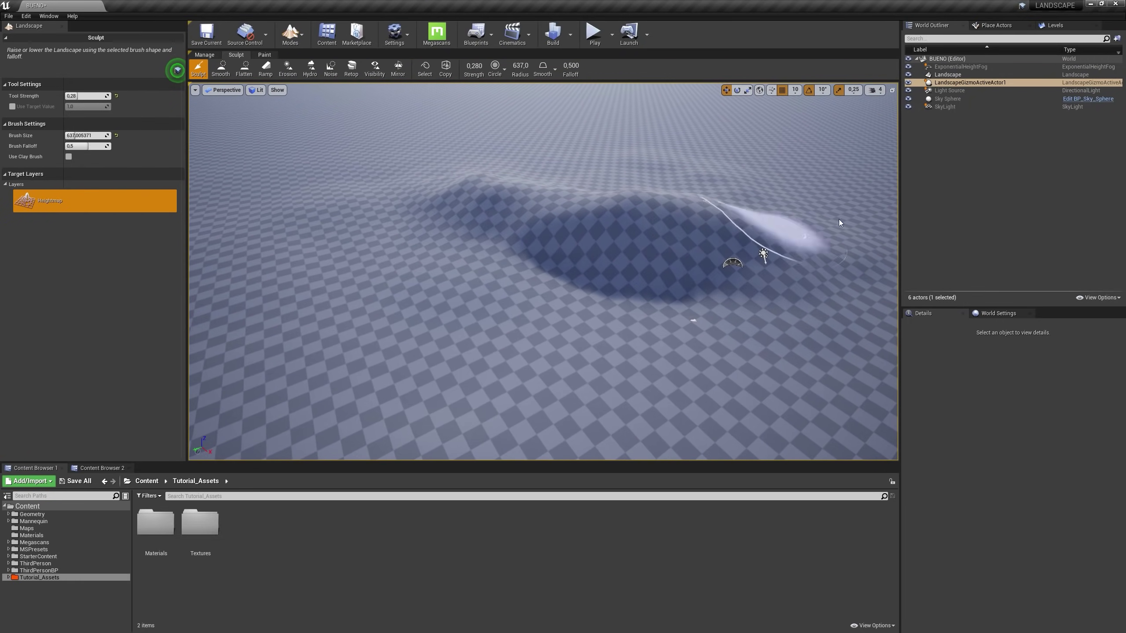
right_click_drag(792, 231, 798, 240)
mouse_move(606, 233)
right_mouse_down()
mouse_move(599, 218)
mouse_move(606, 232)
right_mouse_up()
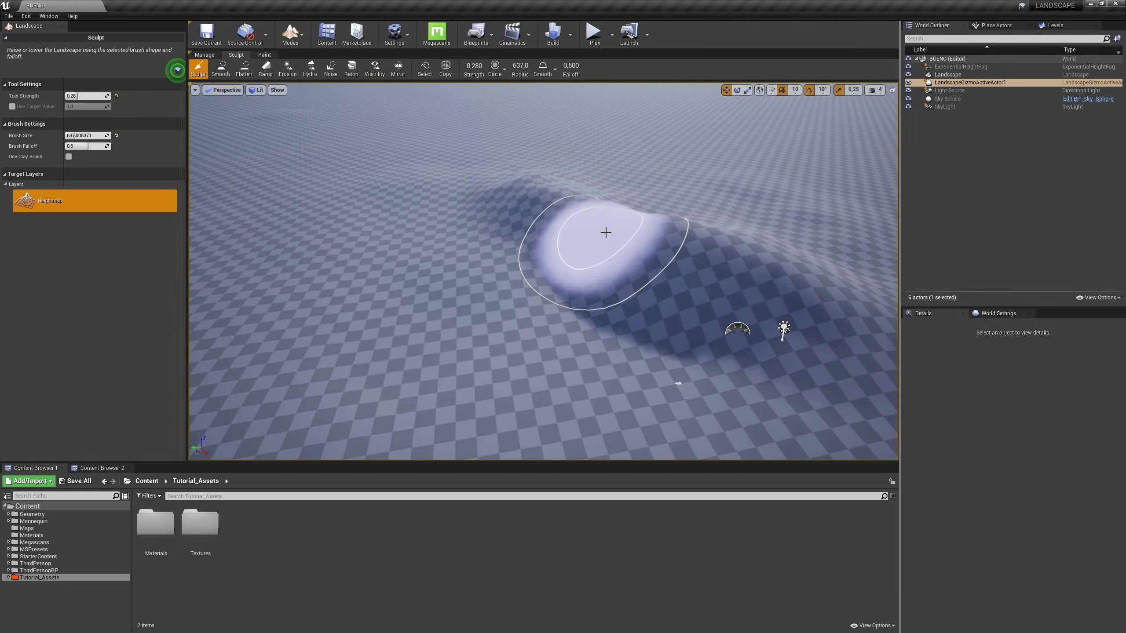
Undo the sculpt strokes that raised the hills on the flat landscape
key("ctrl+z")
key("ctrl+z")
key("ctrl+z")
mouse_move(729, 266)
right_mouse_down()
mouse_move(710, 262)
mouse_move(674, 280)
right_mouse_up()
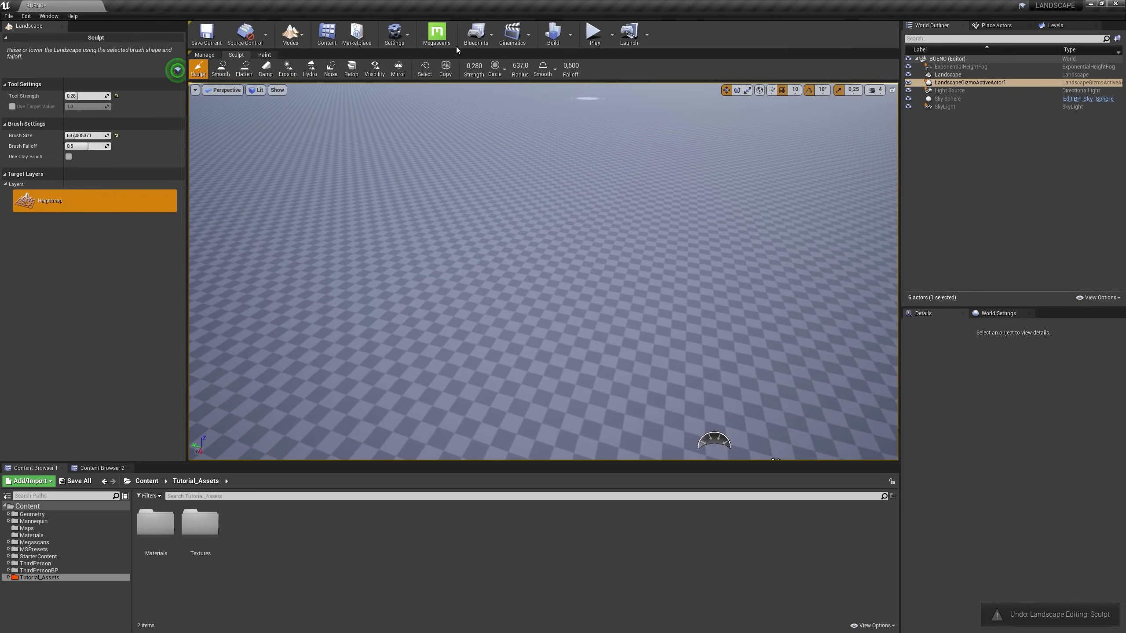
Choose the Noise sculpting tool with tool strength 0.01 and brush size 8192, and bring the whole landscape into view
left_click(331, 68)
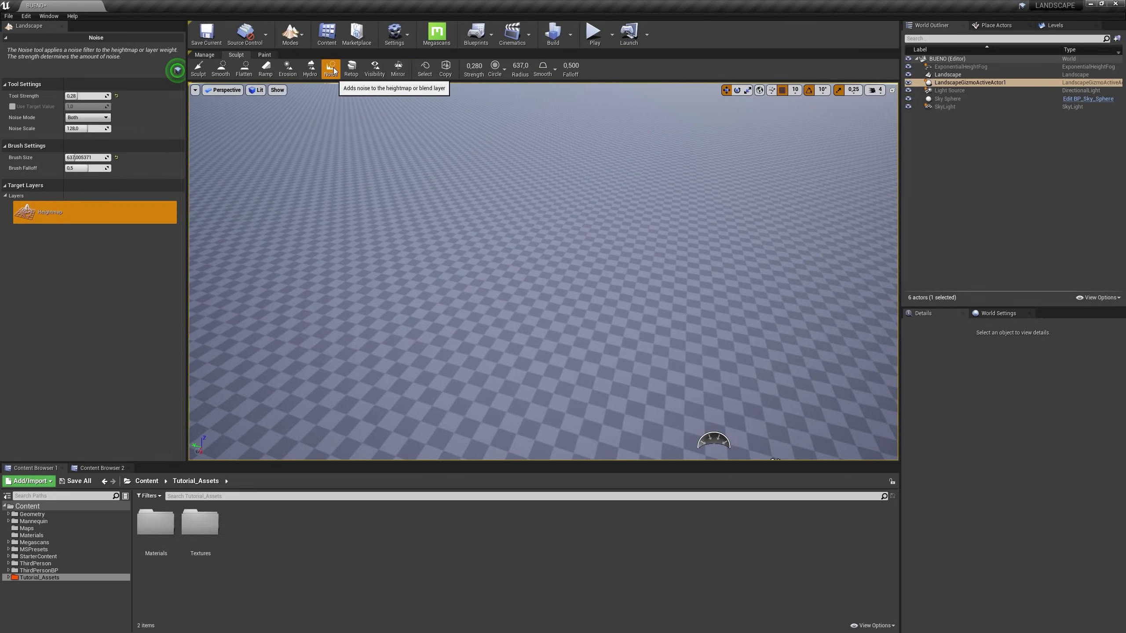
right_click_drag(654, 244, 653, 218)
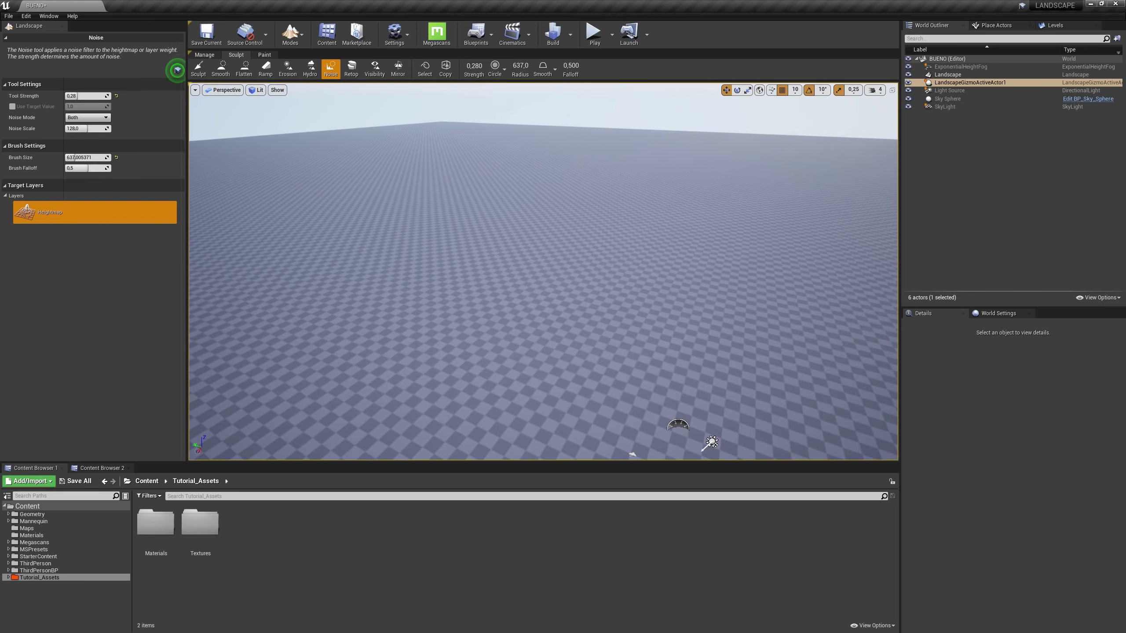
right_click_drag(633, 290, 634, 282)
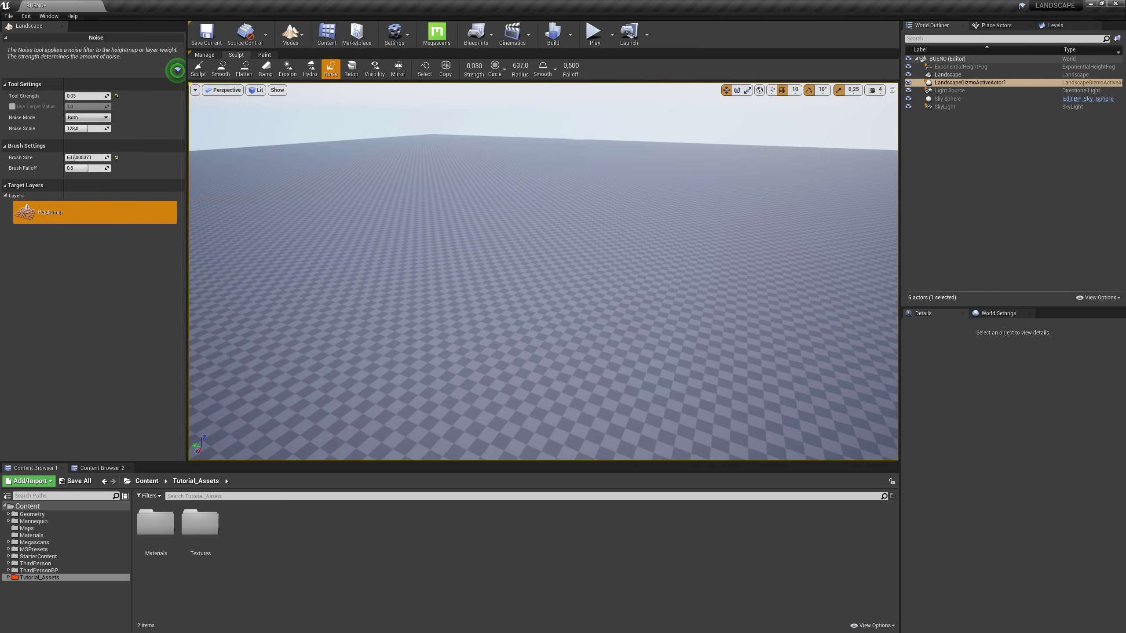
key("s")
right_click_drag(611, 314, 604, 330)
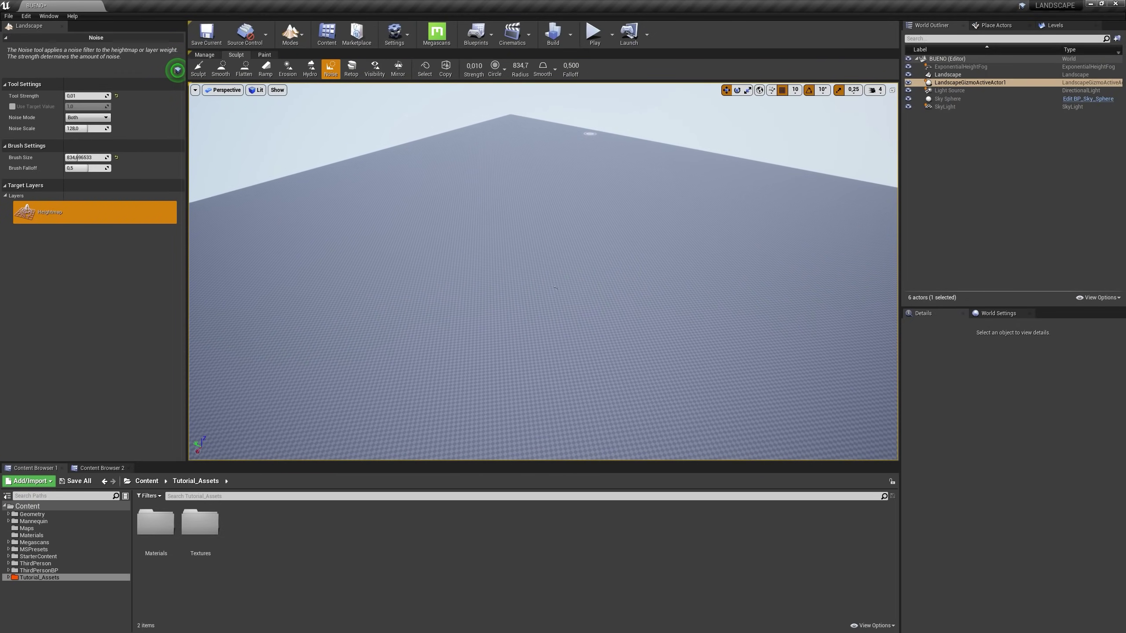
key("s")
mouse_move(485, 269)
right_mouse_down()
mouse_move(634, 310)
mouse_move(503, 263)
right_mouse_up()
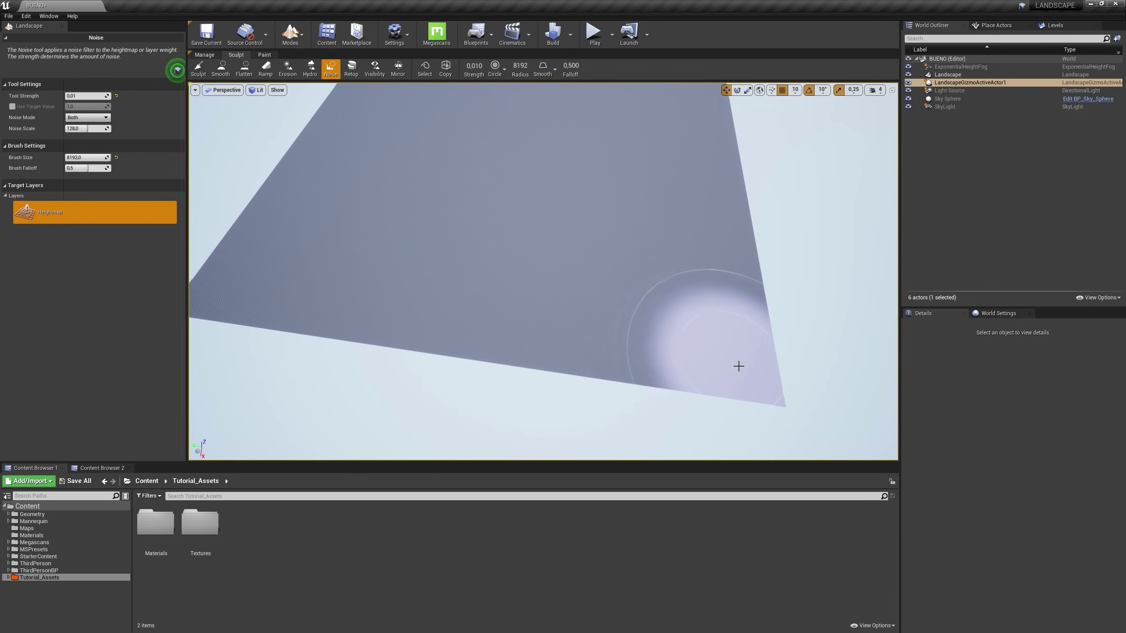
Paint noise across the entire landscape, out to its edges and corners, to form uneven mountainous terrain
mouse_move(561, 343)
left_mouse_down()
mouse_move(440, 314)
mouse_move(532, 301)
mouse_move(222, 257)
mouse_move(383, 283)
mouse_move(510, 241)
mouse_move(635, 286)
mouse_move(641, 249)
mouse_move(822, 344)
mouse_move(367, 186)
mouse_move(364, 171)
mouse_move(777, 164)
mouse_move(626, 177)
mouse_move(681, 171)
mouse_move(590, 128)
mouse_move(342, 99)
mouse_move(609, 241)
left_mouse_up()
mouse_move(609, 241)
right_mouse_down()
mouse_move(609, 191)
mouse_move(457, 179)
right_mouse_up()
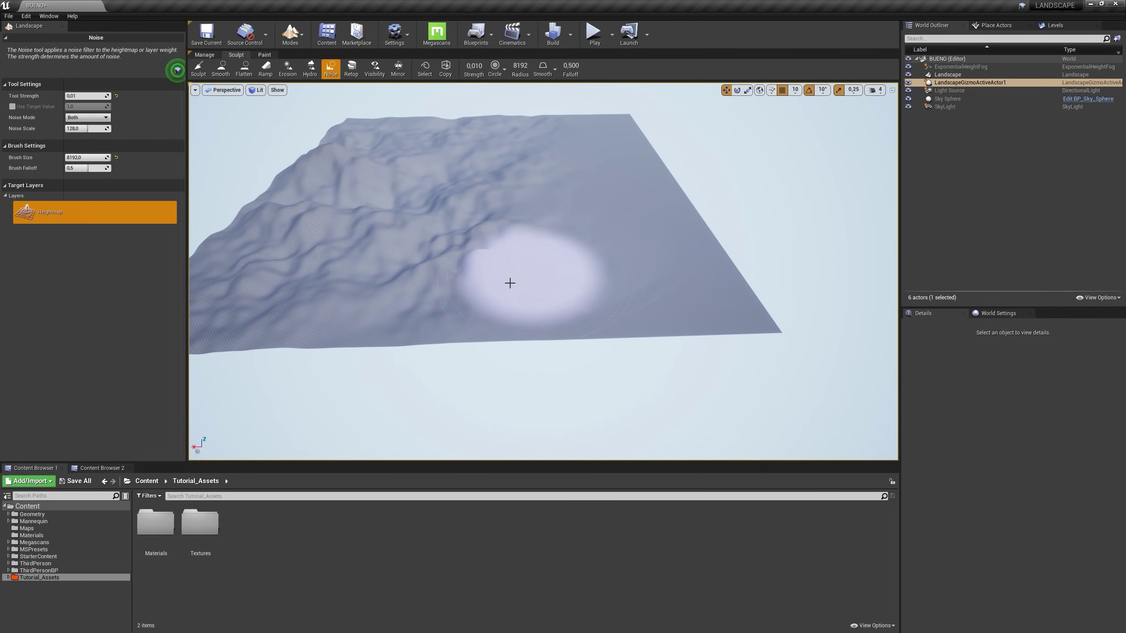
mouse_move(511, 281)
left_mouse_down()
mouse_move(540, 303)
mouse_move(523, 282)
mouse_move(668, 228)
mouse_move(643, 177)
left_mouse_up()
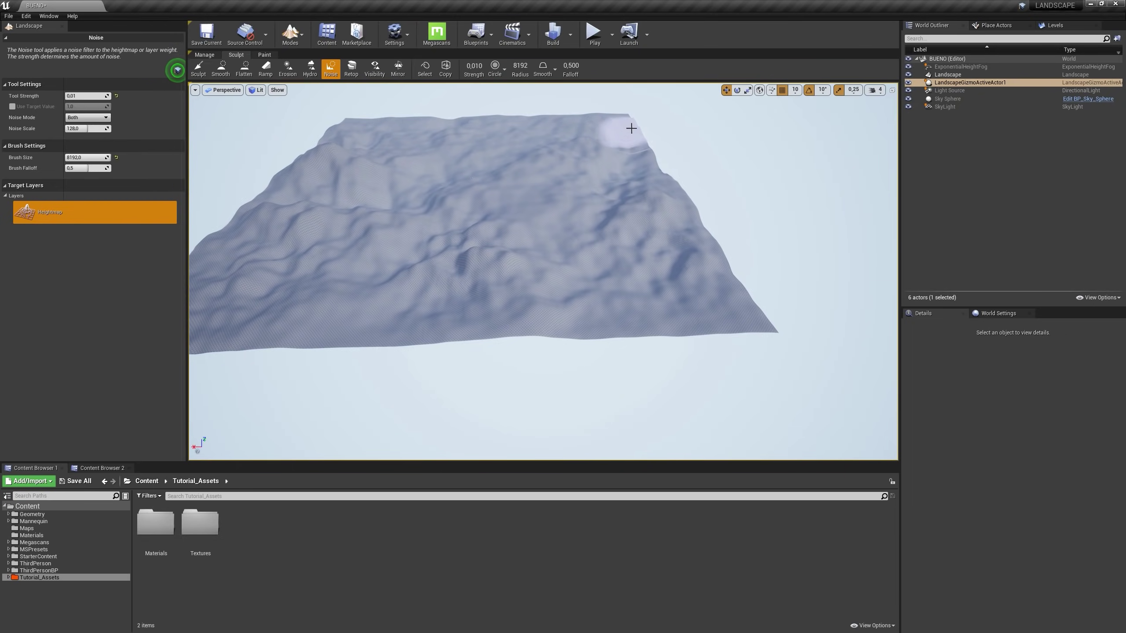
left_click_drag(575, 194, 656, 270)
mouse_move(656, 271)
right_mouse_down()
mouse_move(692, 271)
mouse_move(643, 264)
mouse_move(599, 235)
mouse_move(605, 253)
mouse_move(638, 266)
mouse_move(654, 249)
right_mouse_up()
mouse_move(234, 136)
right_mouse_down()
mouse_move(284, 115)
mouse_move(248, 129)
mouse_move(191, 104)
mouse_move(151, 117)
right_mouse_up()
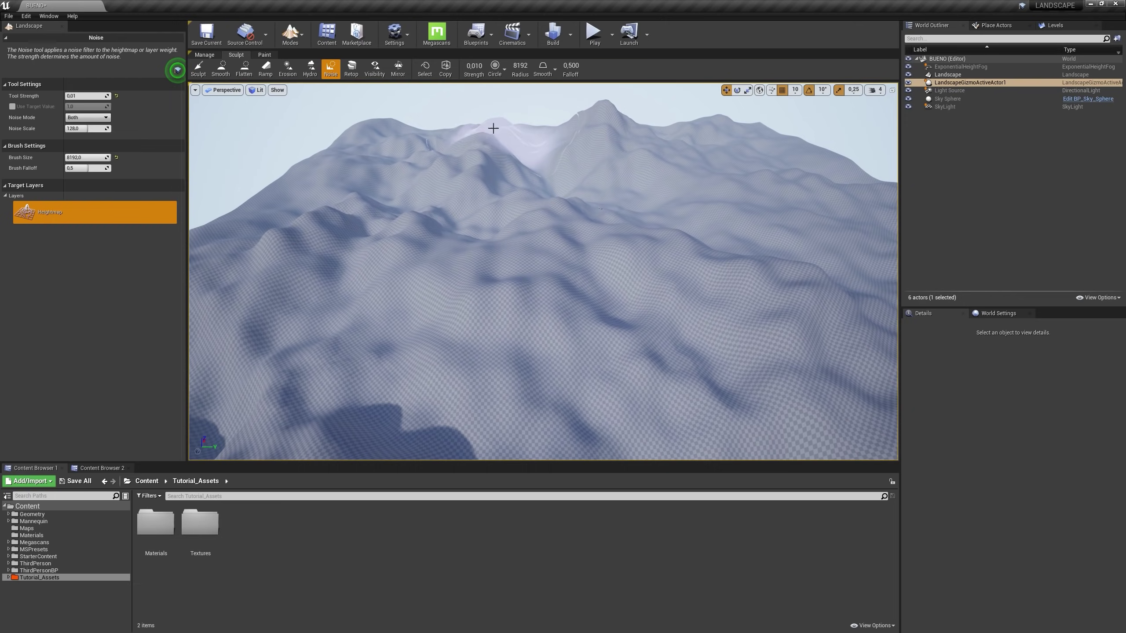
Smooth the noisy terrain with the Smooth tool at strength 0.05 and brush size 8192, and check the softened hills
left_click(224, 68)
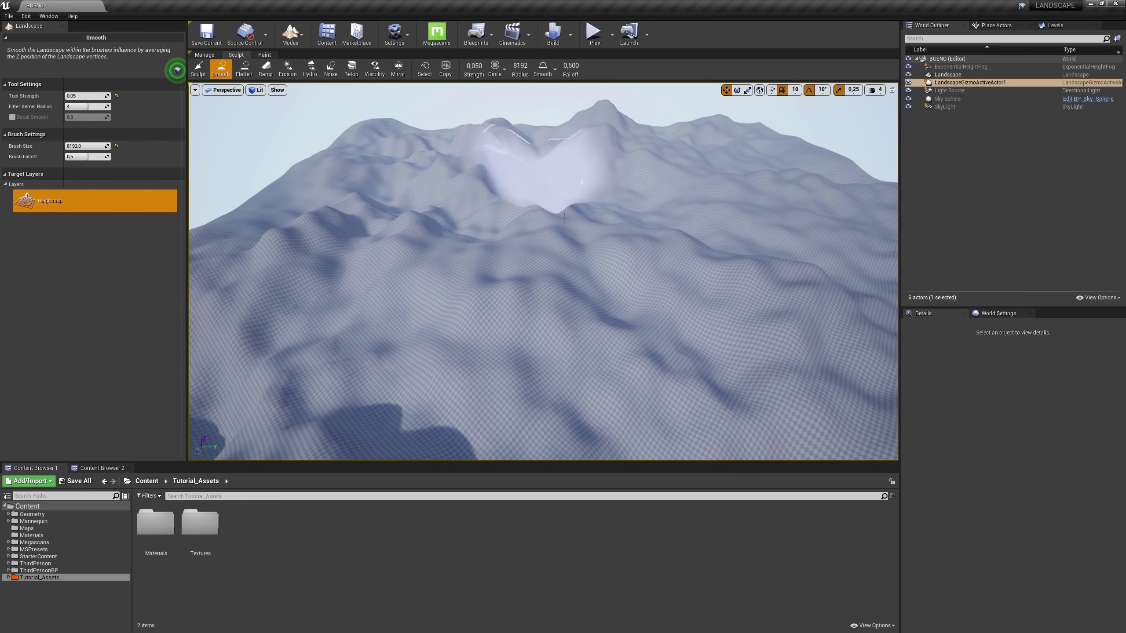
mouse_move(574, 167)
right_mouse_down()
mouse_move(587, 162)
mouse_move(510, 153)
right_mouse_up()
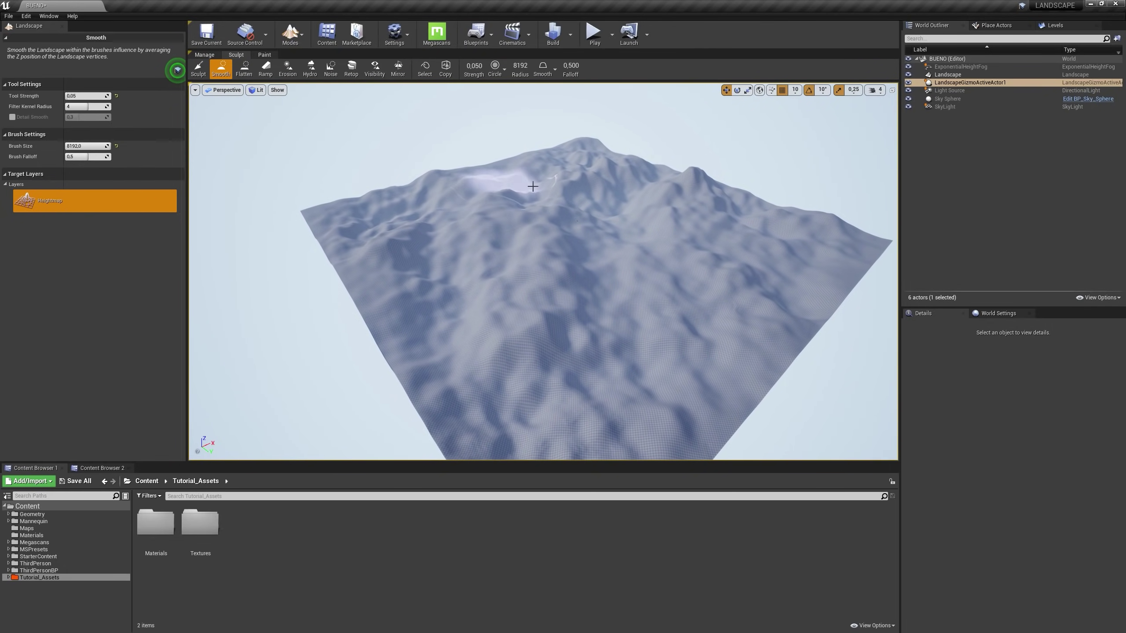
mouse_move(568, 358)
right_mouse_down()
mouse_move(563, 341)
mouse_move(543, 346)
right_mouse_up()
mouse_move(541, 132)
right_mouse_down()
mouse_move(554, 111)
mouse_move(533, 126)
right_mouse_up()
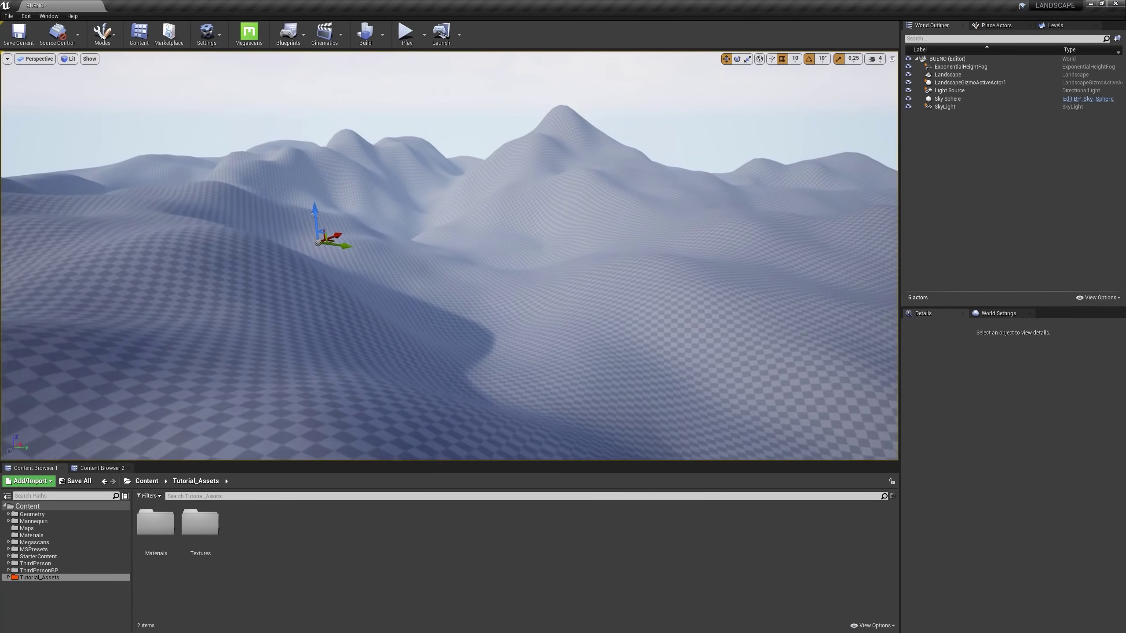
right_click_drag(611, 307, 594, 308)
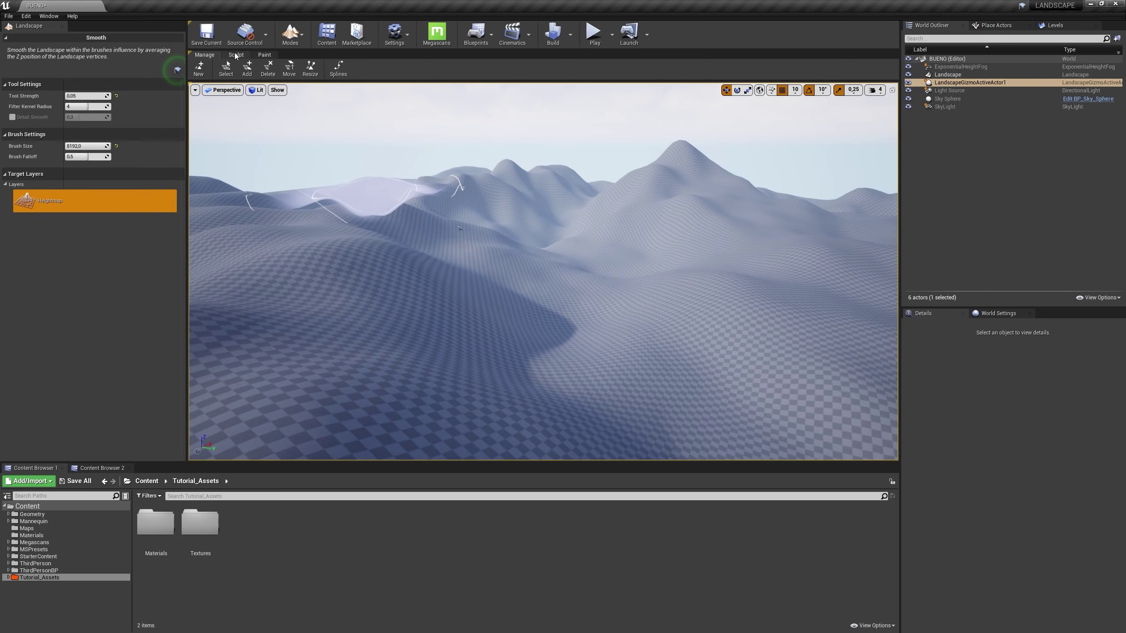
right_click_drag(450, 274, 474, 258)
right_click_drag(597, 336, 598, 326)
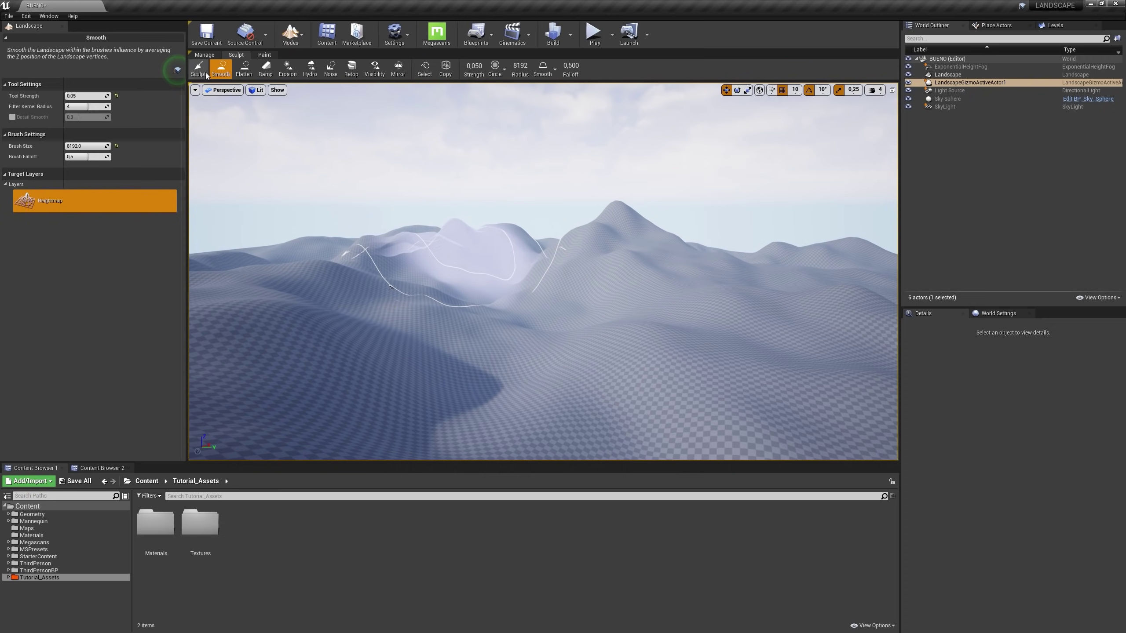
Raise larger mountains on the terrain with the Sculpt tool at strength 0.1 and brush size 4000
left_click(200, 70)
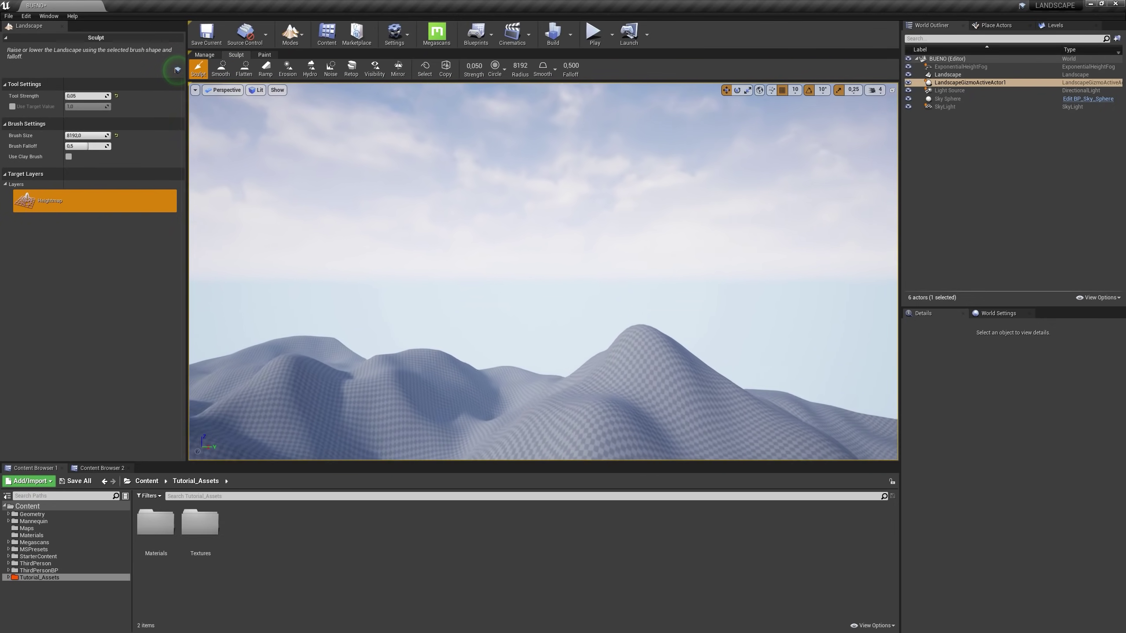
mouse_move(651, 395)
right_mouse_down()
mouse_move(649, 423)
mouse_move(651, 394)
right_mouse_up()
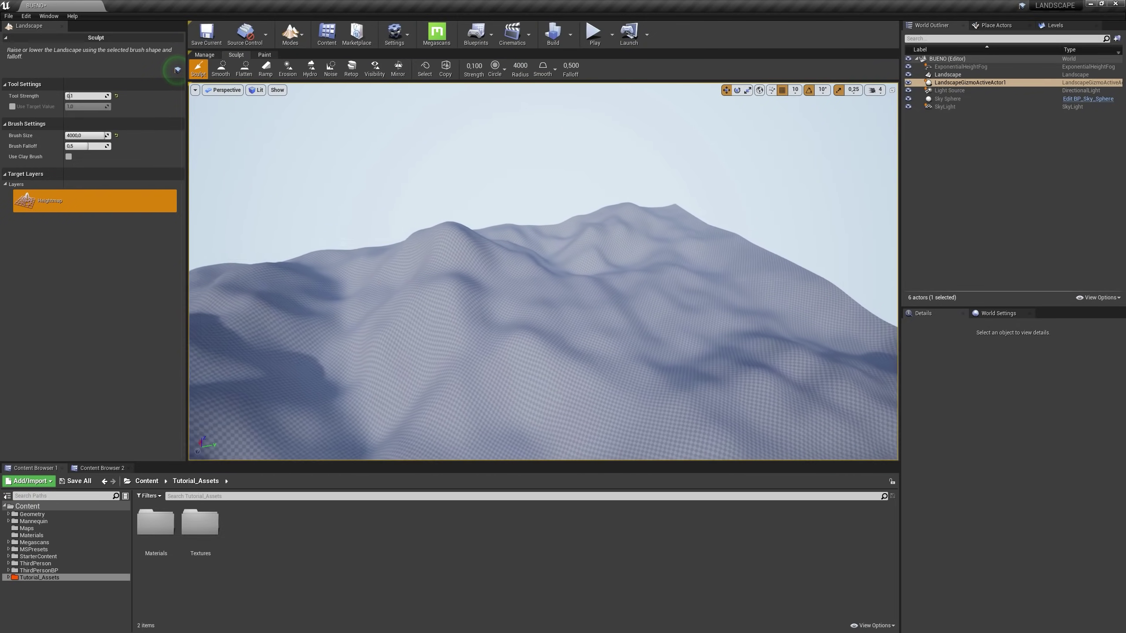
right_click_drag(543, 272, 470, 277)
right_click_drag(475, 227, 574, 298)
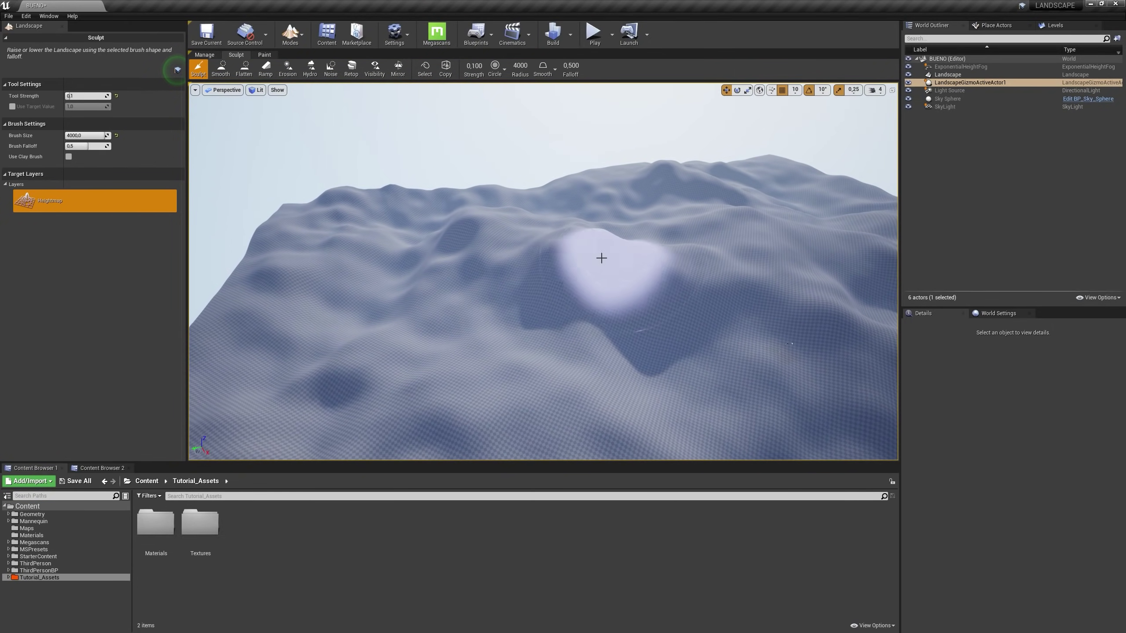
right_click_drag(737, 285, 599, 259)
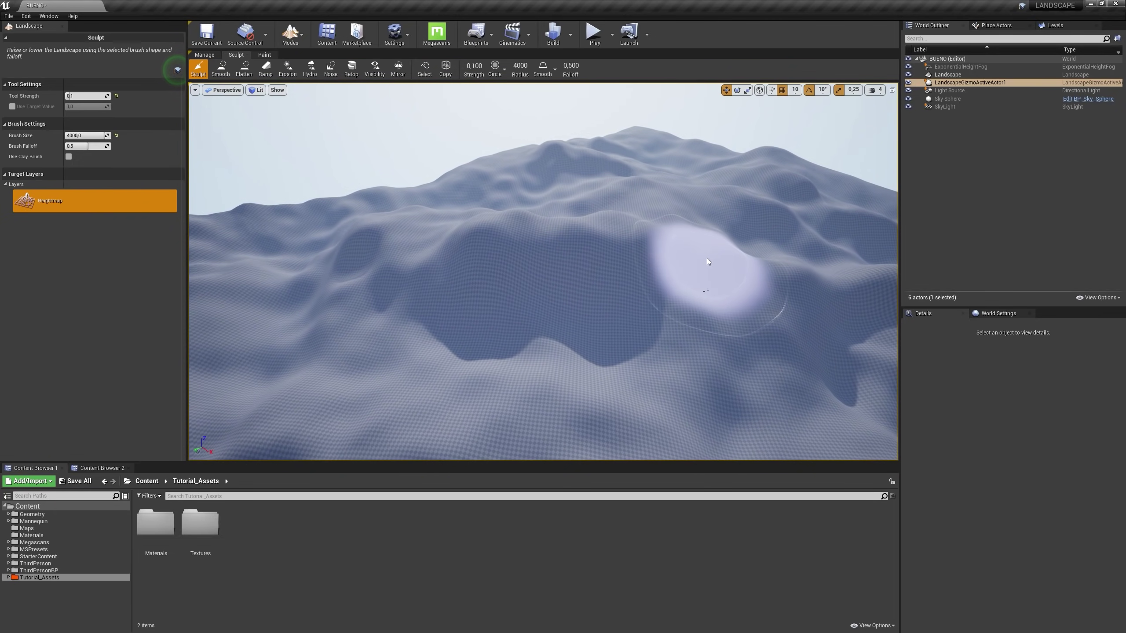
mouse_move(707, 258)
right_mouse_down()
mouse_move(490, 240)
mouse_move(620, 242)
mouse_move(532, 283)
mouse_move(470, 257)
mouse_move(448, 266)
right_mouse_up()
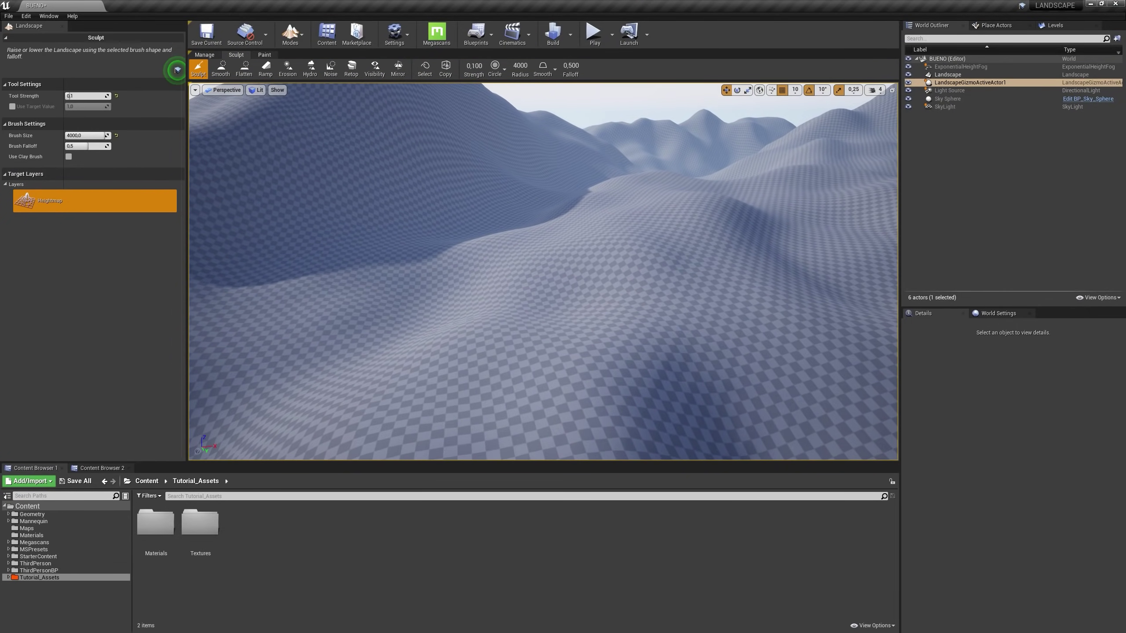
right_click_drag(448, 266, 447, 230)
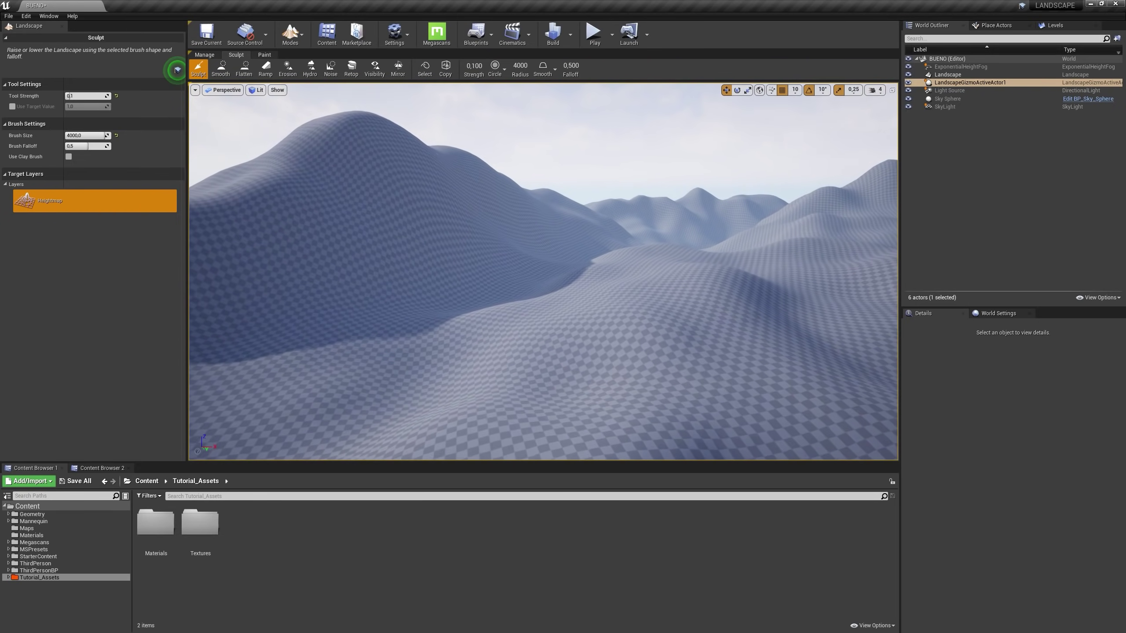
Level the ground beside the tall mountain with the Flatten tool at strength 0.1 and brush size 4000
left_click(244, 72)
right_click_drag(560, 358, 532, 344)
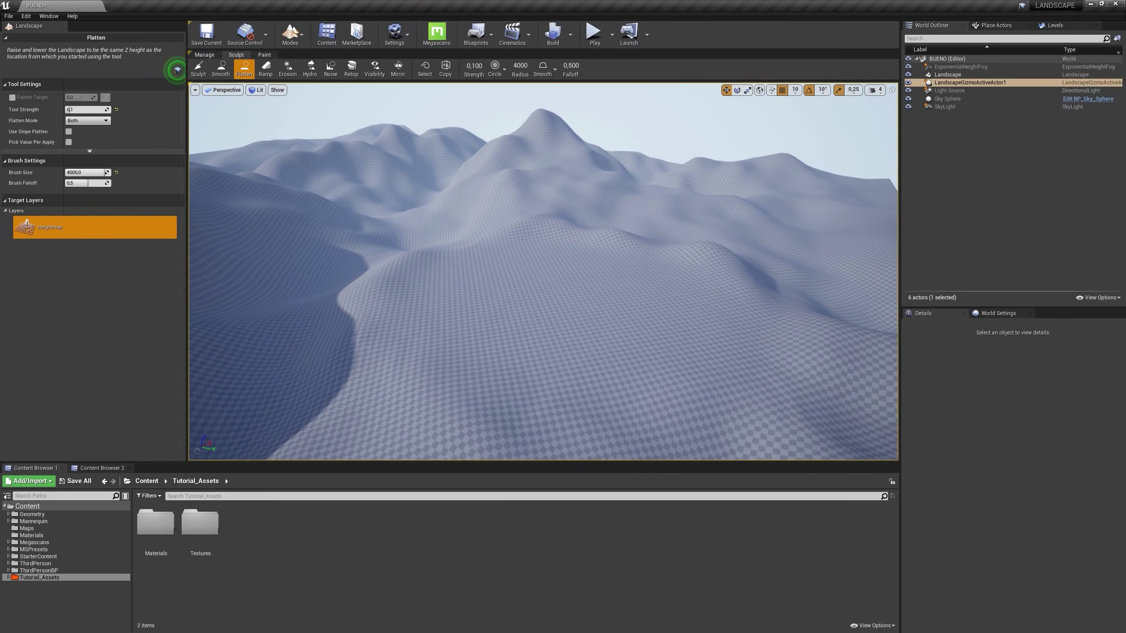
mouse_move(532, 344)
right_mouse_down()
mouse_move(509, 362)
mouse_move(368, 335)
right_mouse_up()
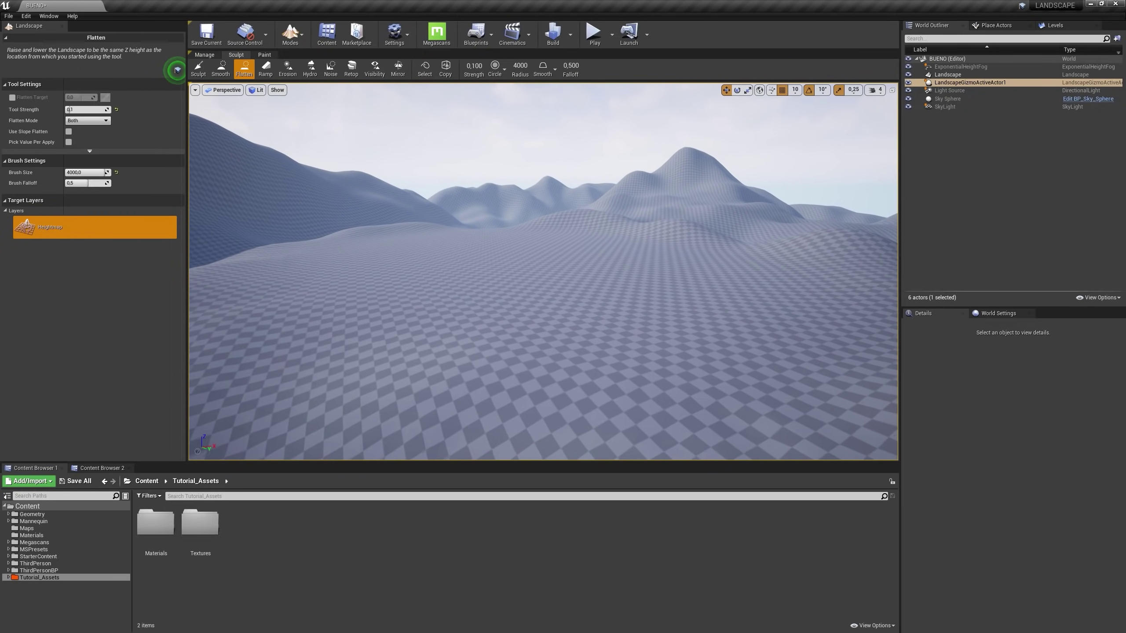
right_click_drag(368, 334, 412, 332)
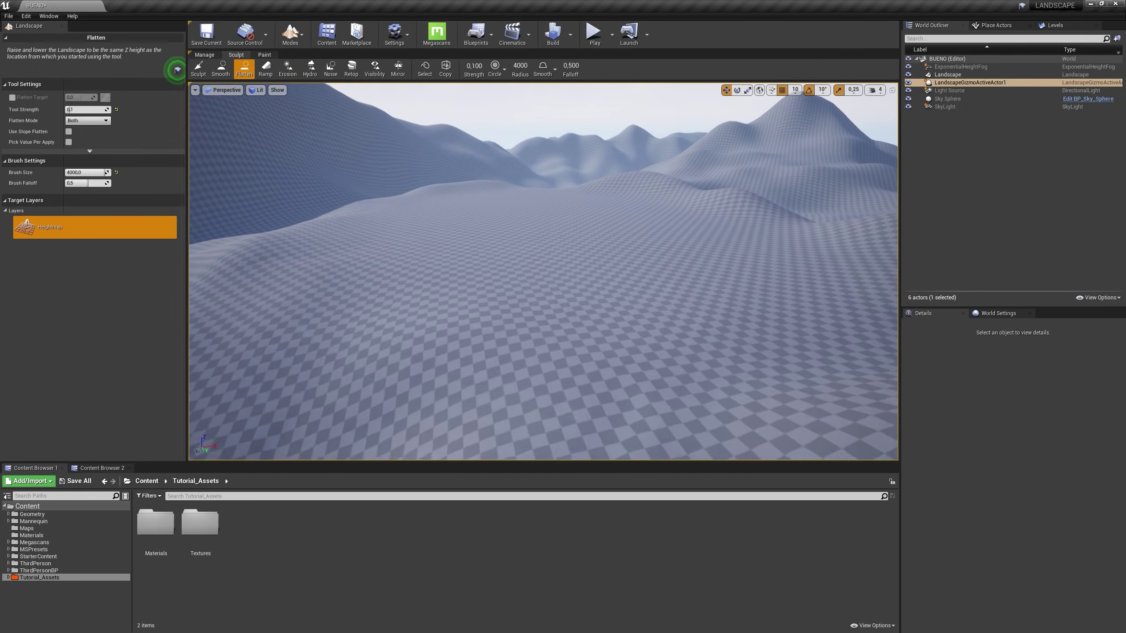
Set the Flatten tool to strength 0.05 and brush size 2000 and refine the terrain around the mountain slopes
right_click_drag(625, 352, 625, 313)
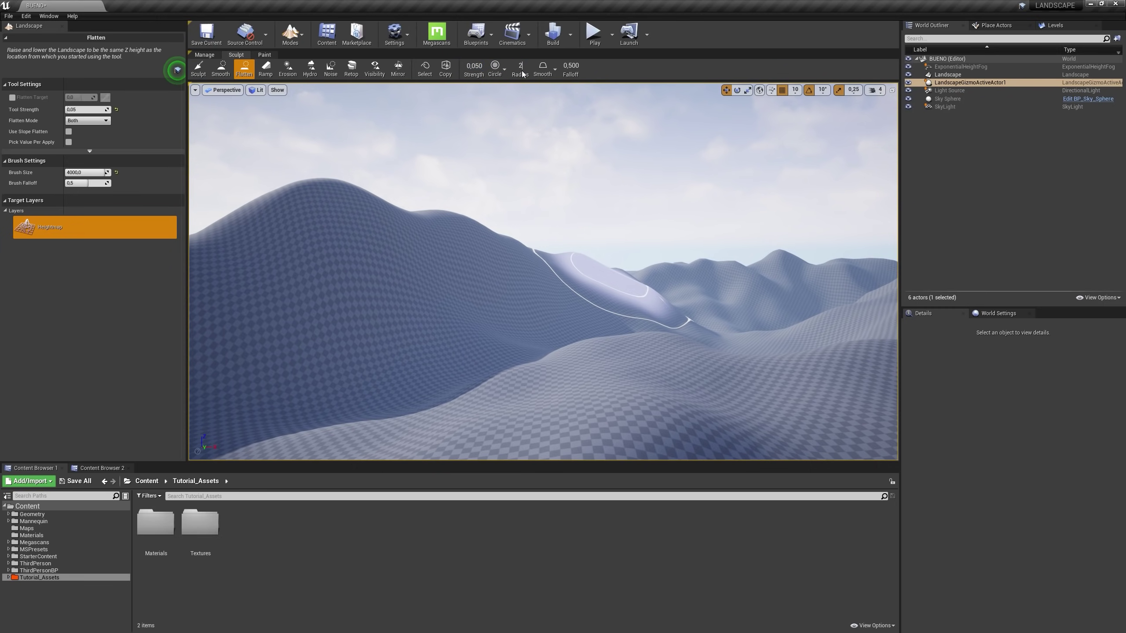
key("w")
right_click_drag(553, 357, 590, 384)
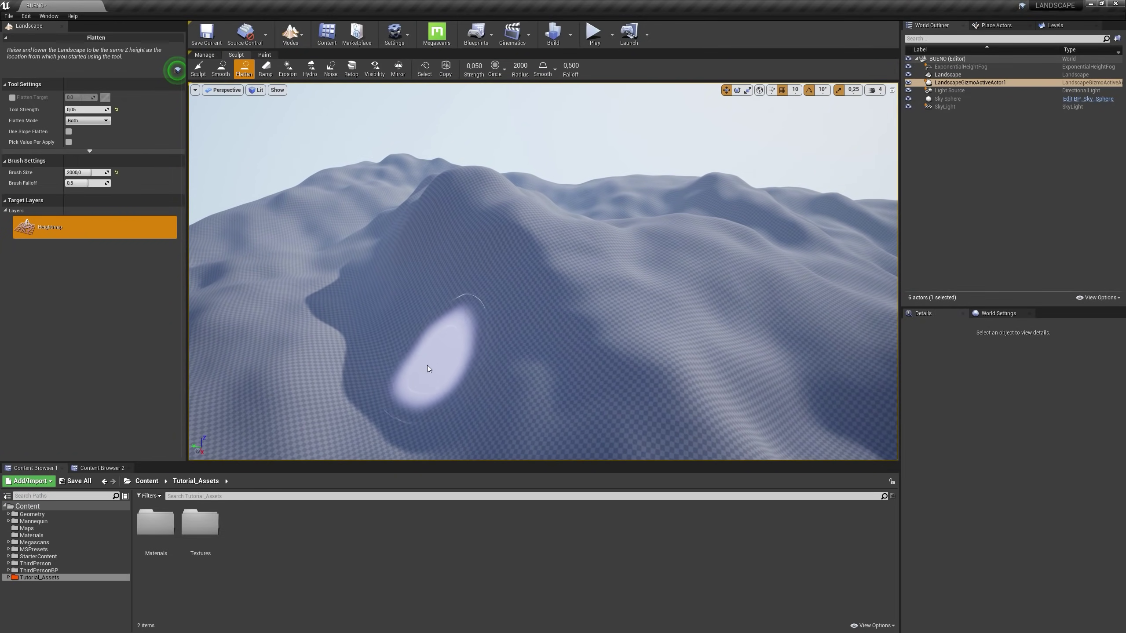
key("w")
mouse_move(403, 313)
right_mouse_down()
mouse_move(302, 310)
mouse_move(222, 410)
mouse_move(195, 417)
mouse_move(190, 390)
mouse_move(512, 337)
right_mouse_up()
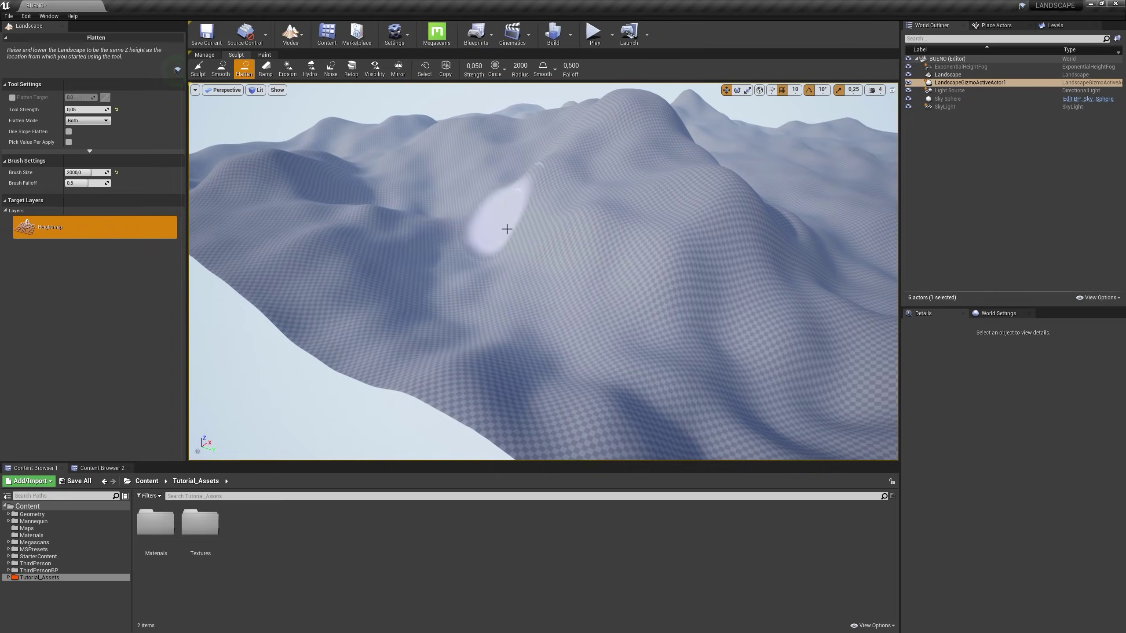
mouse_move(507, 228)
right_mouse_down()
mouse_move(428, 171)
mouse_move(578, 292)
mouse_move(600, 269)
mouse_move(600, 337)
mouse_move(563, 236)
mouse_move(509, 275)
mouse_move(479, 248)
mouse_move(456, 266)
mouse_move(400, 267)
right_mouse_up()
right_click(509, 275)
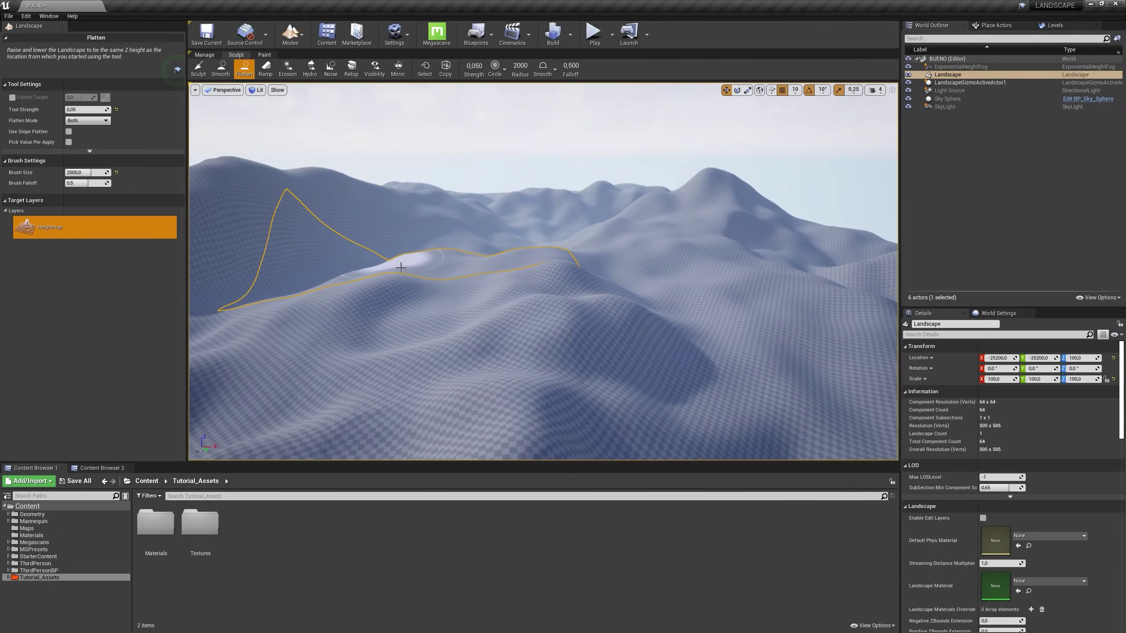
Smooth the terrain with the Smooth tool at strength 0.04 and brush size 8192
left_click(222, 69)
right_click_drag(576, 284, 648, 284)
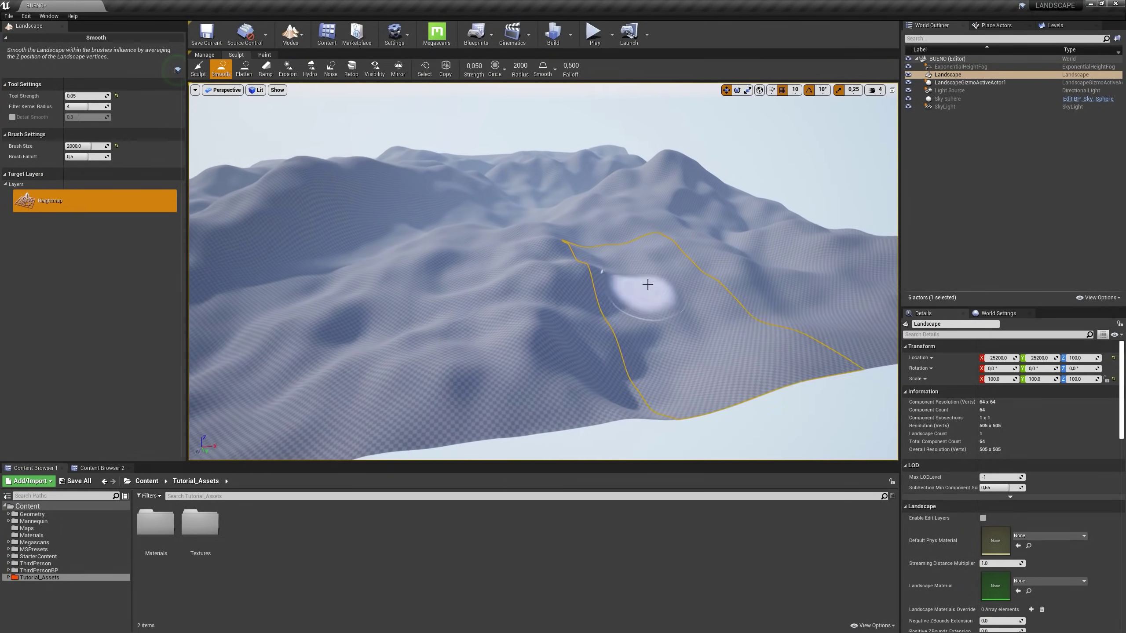
right_click_drag(574, 169, 512, 98)
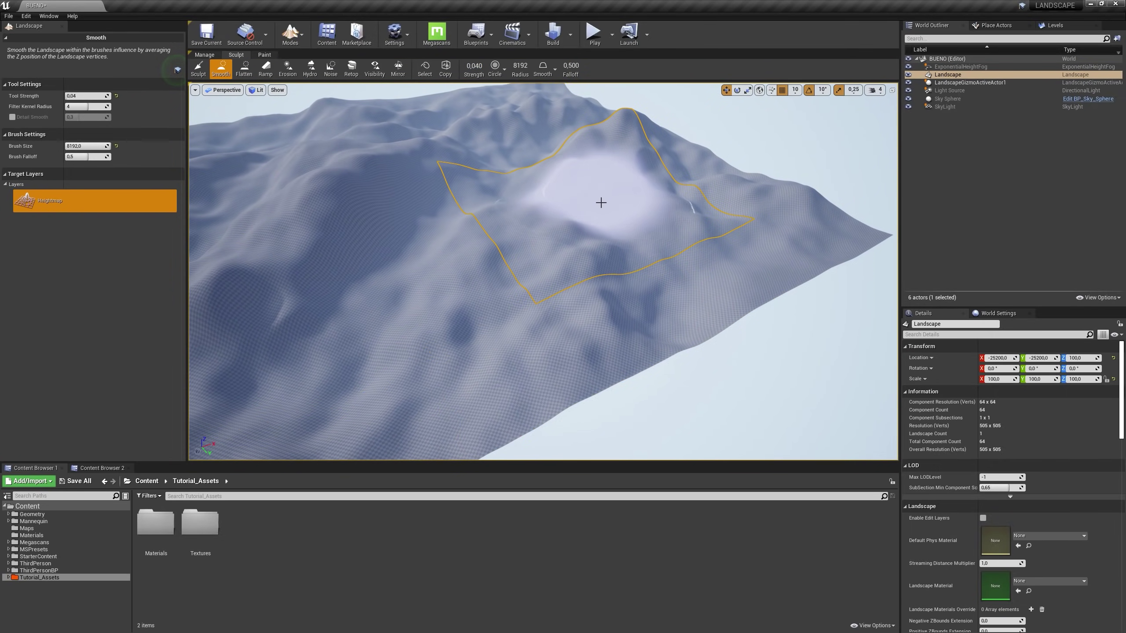
mouse_move(601, 201)
right_mouse_down()
mouse_move(482, 151)
mouse_move(443, 111)
right_mouse_up()
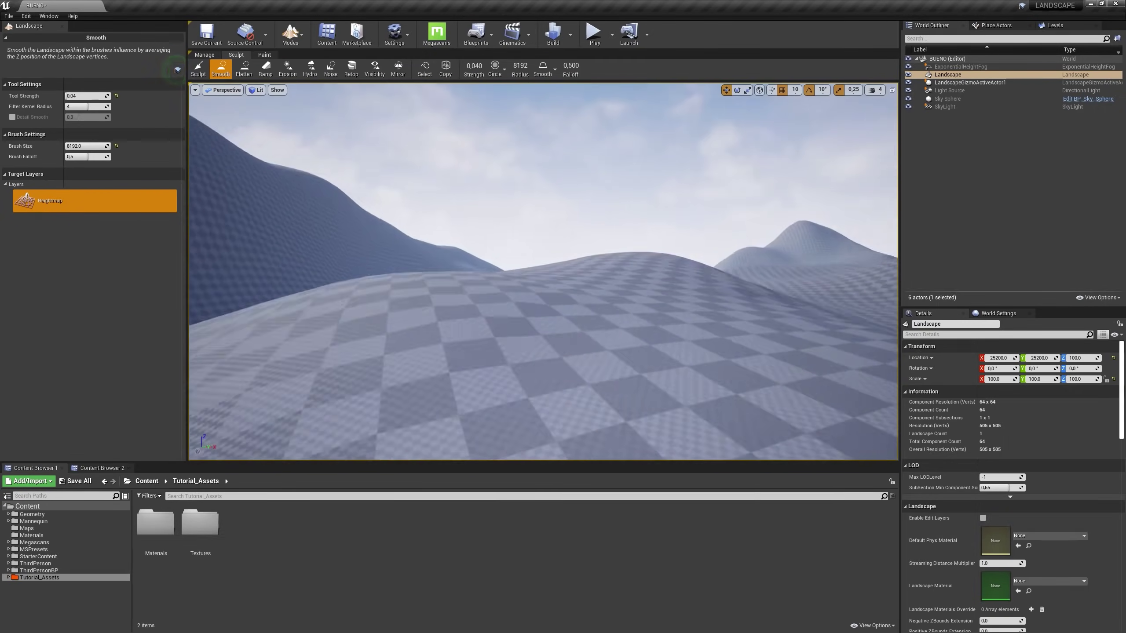
Leave landscape editing, play the level, and run the character forward across the terrain
key("shift+1")
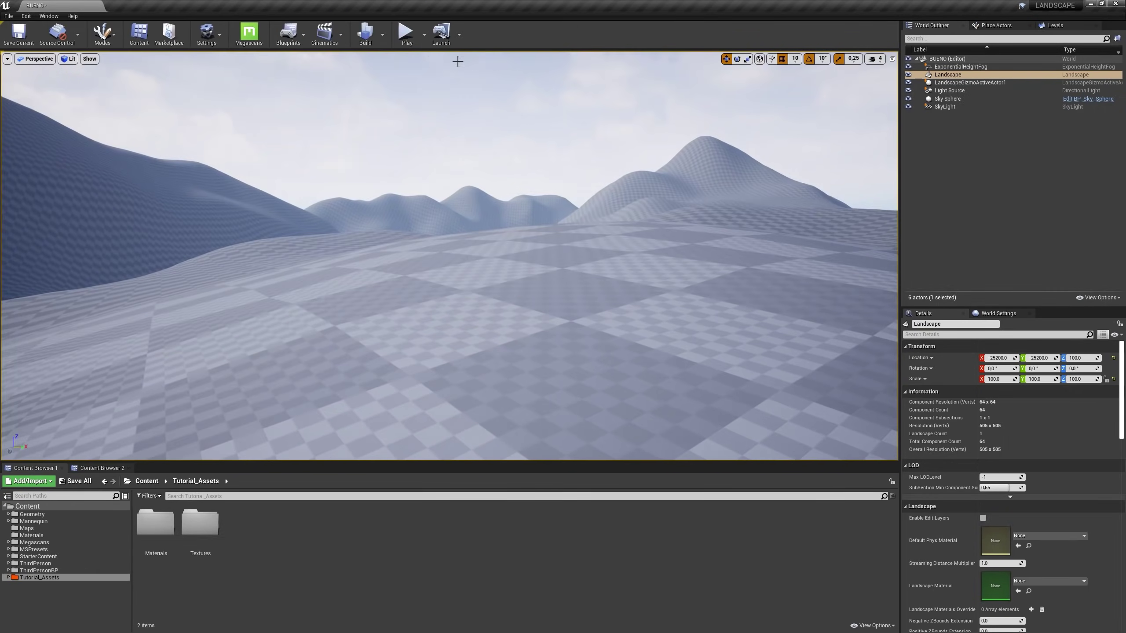
left_click(402, 40)
key("w")
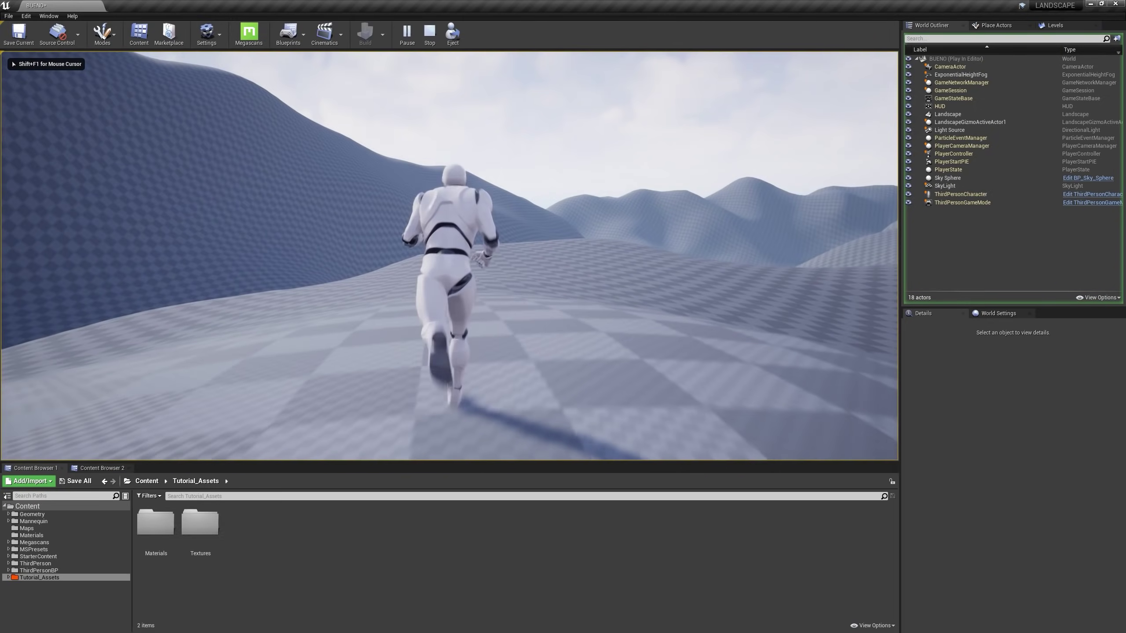
Run the character further across the terrain, end the play session, and look over the sculpted mountains
key("w")
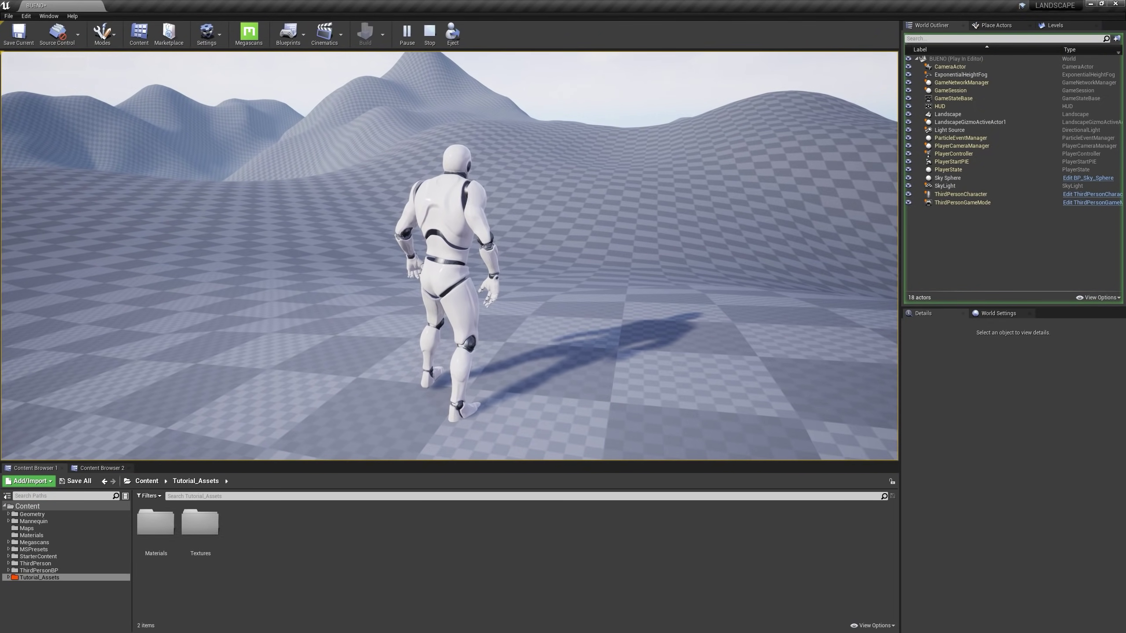
key("Escape")
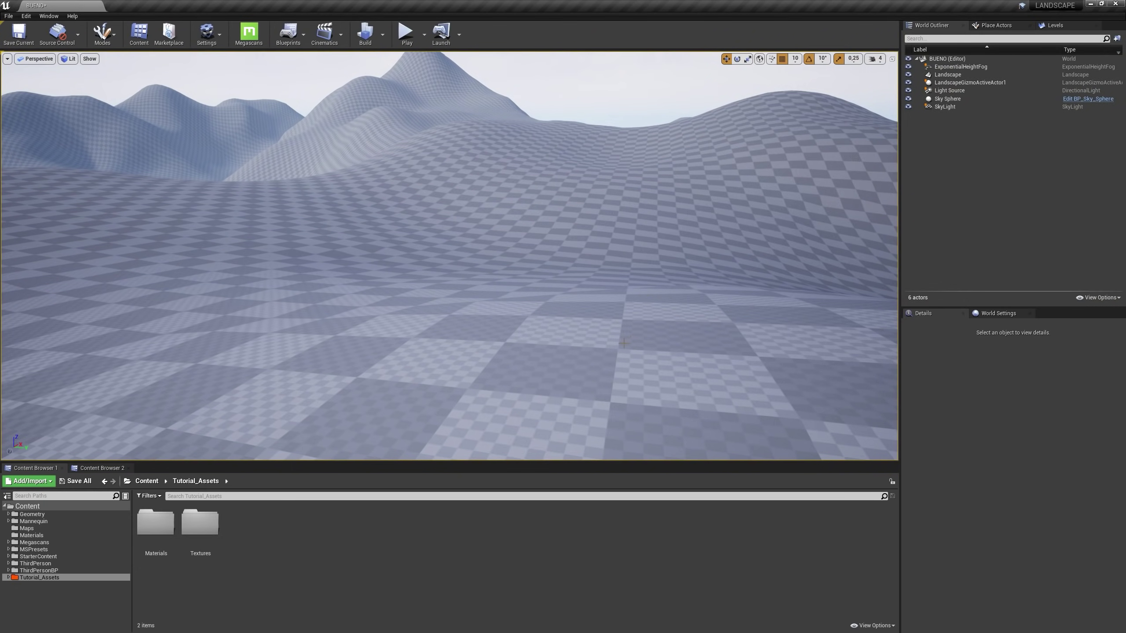
right_click_drag(623, 343, 482, 354)
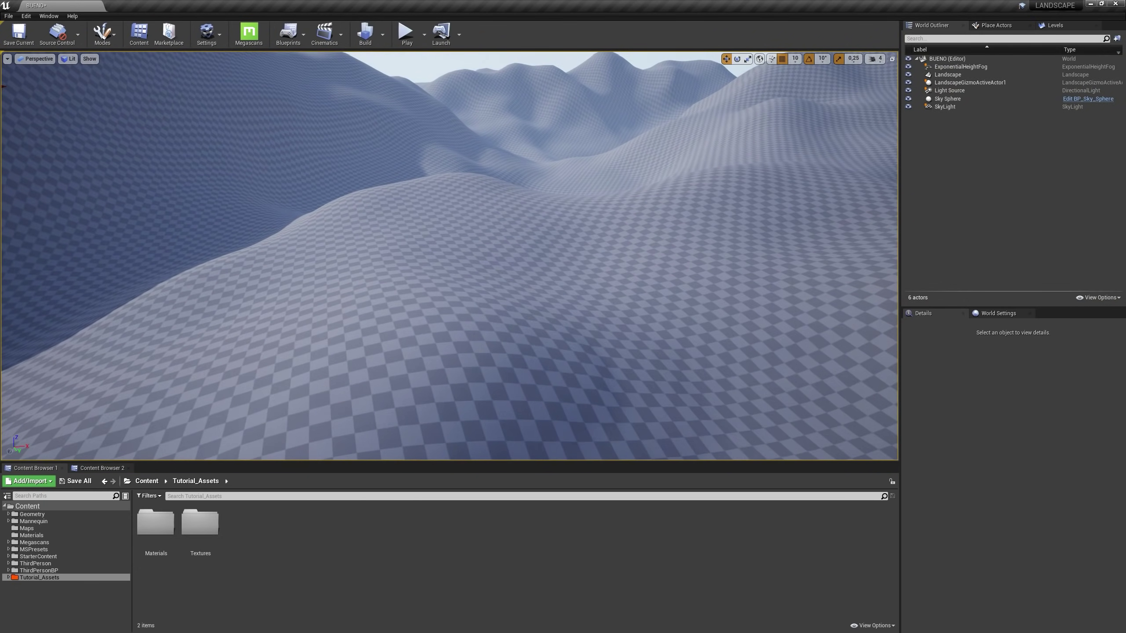
Open the Textures folder, and browse the Grass category on textures.com and the Surfaces categories in Quixel Bridge
double_click(200, 523)
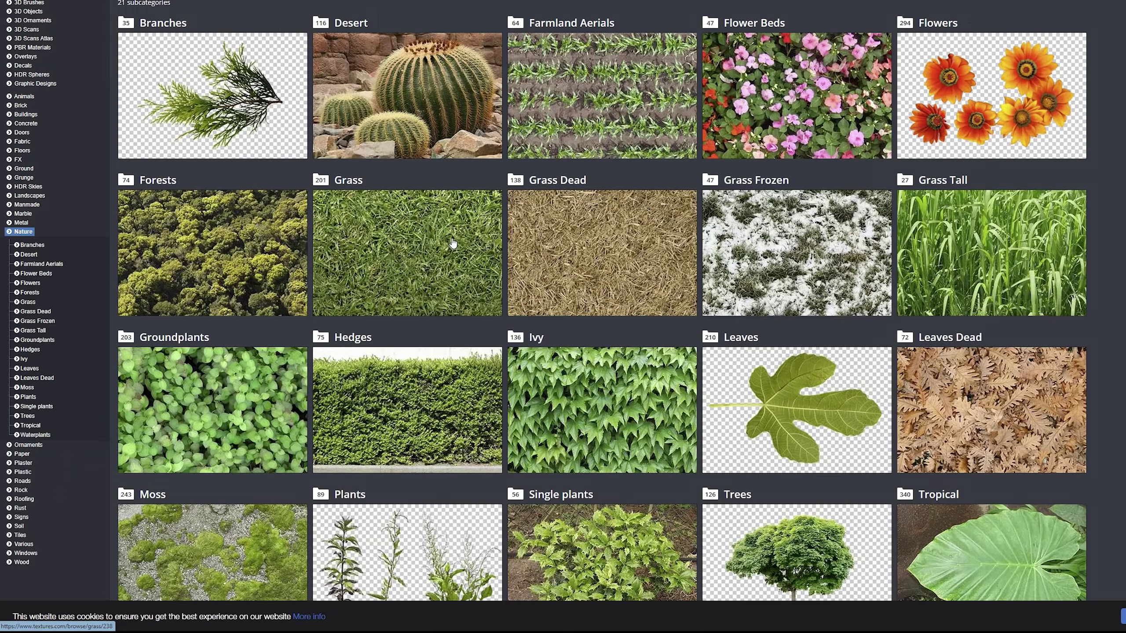
left_click(452, 245)
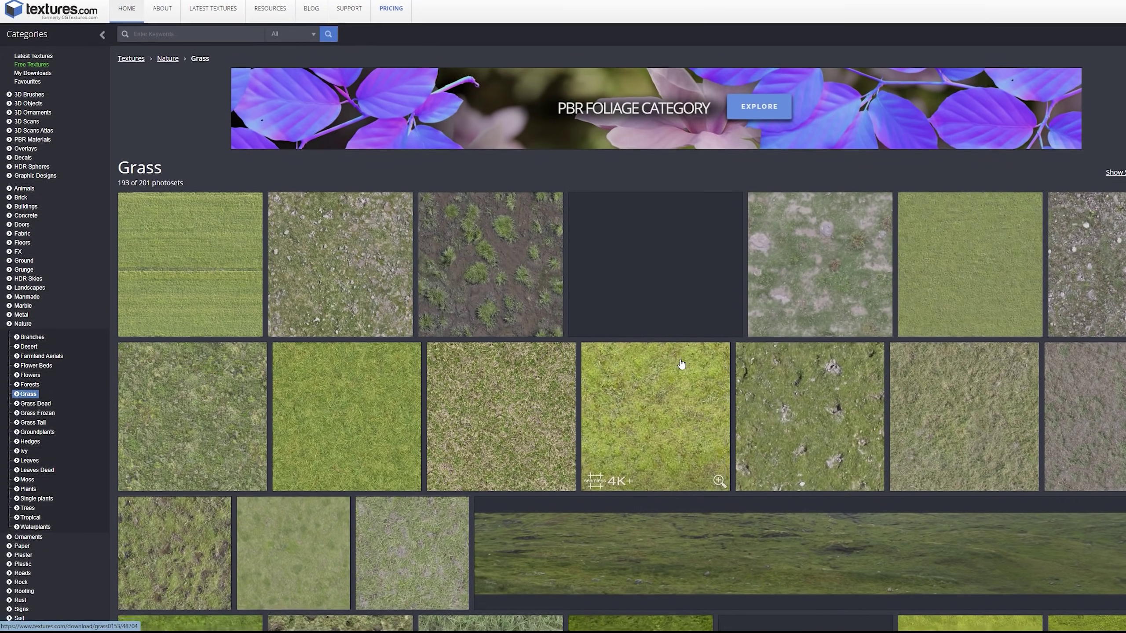
scroll(681, 366, "down", 3)
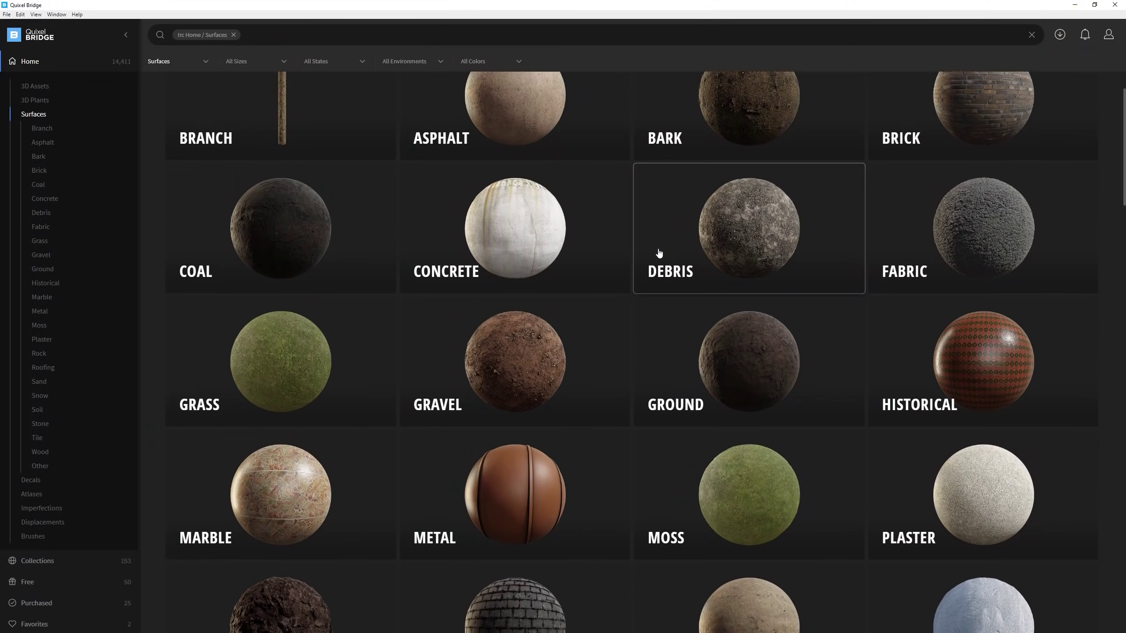
scroll(659, 253, "down", 6)
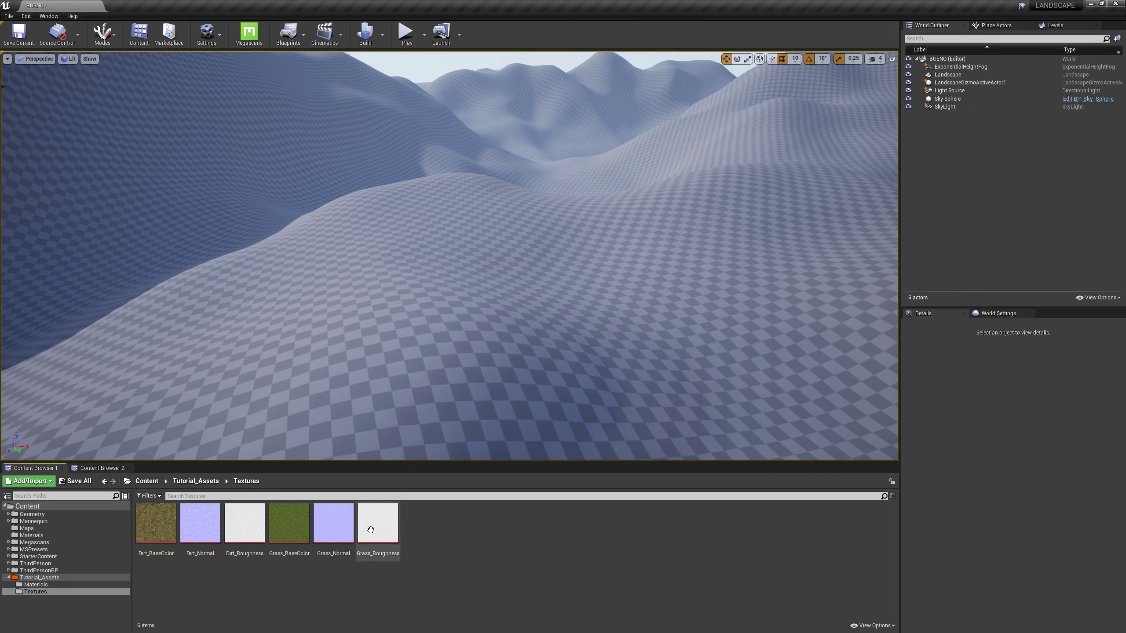
Preview the Grass_BaseColor and Dirt_BaseColor textures at full size and close them again
left_click(296, 530)
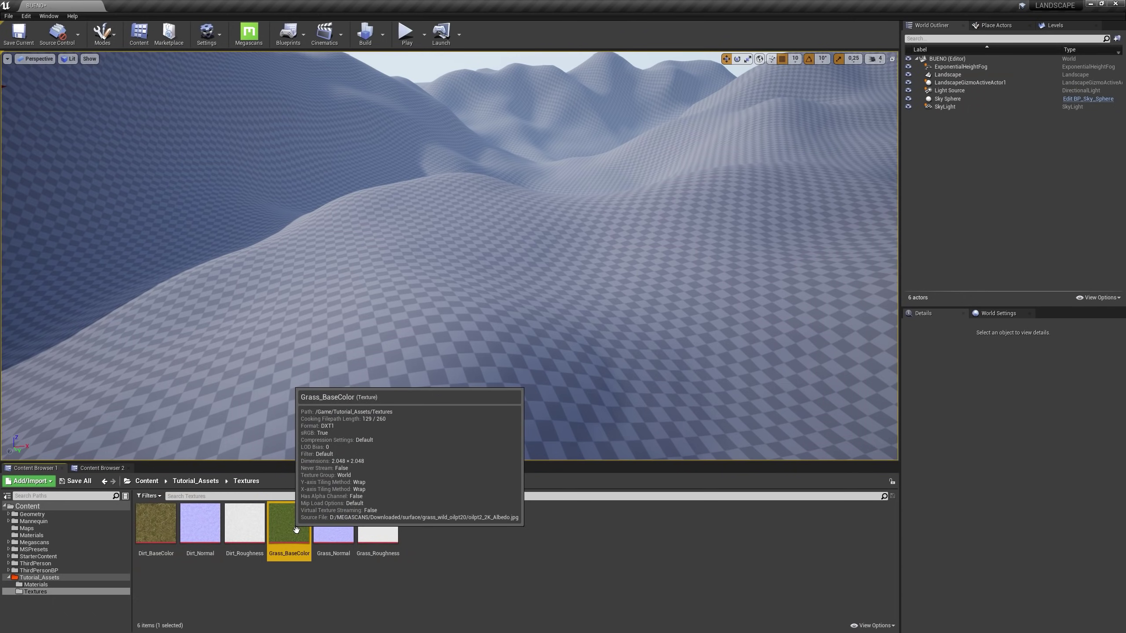
double_click(304, 548)
left_click(98, 6)
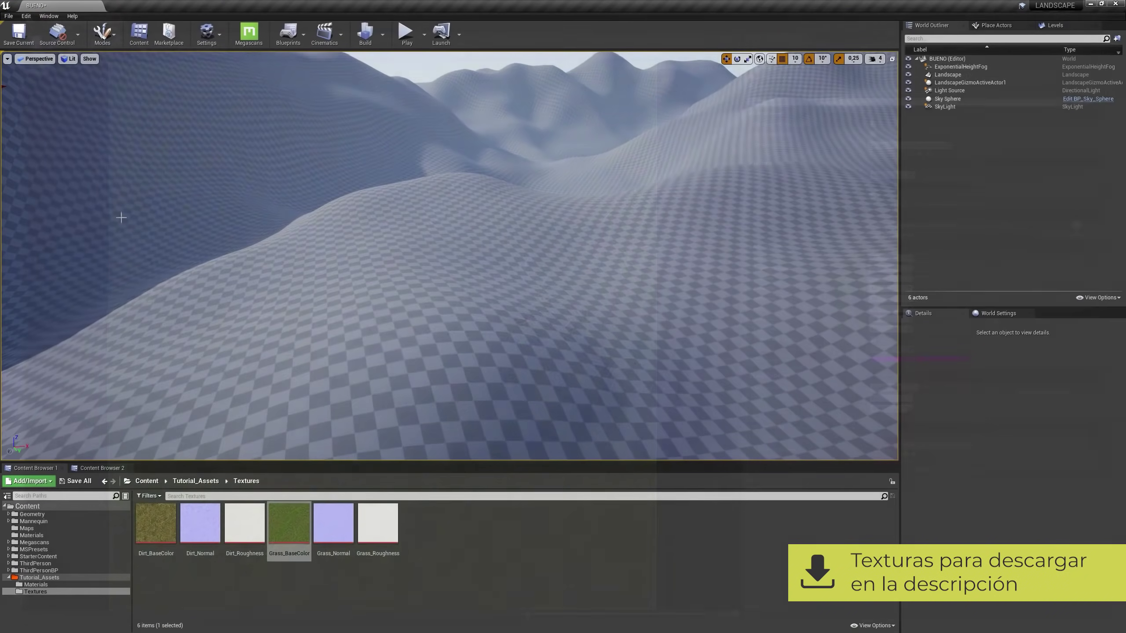
left_click(212, 595)
left_click(170, 541)
double_click(157, 528)
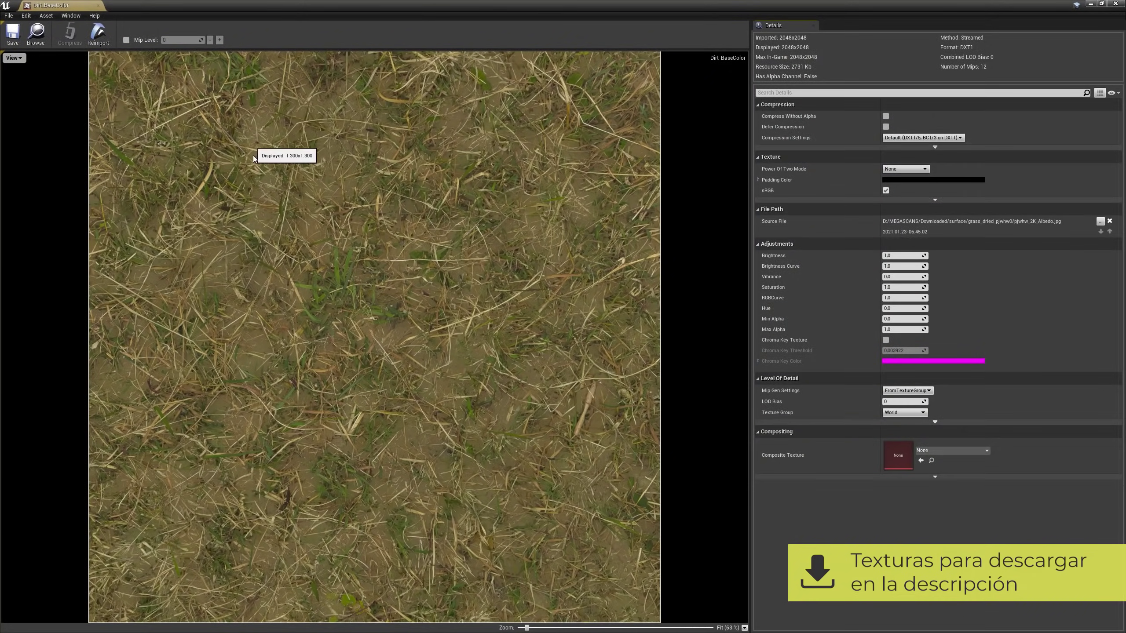
left_click(98, 5)
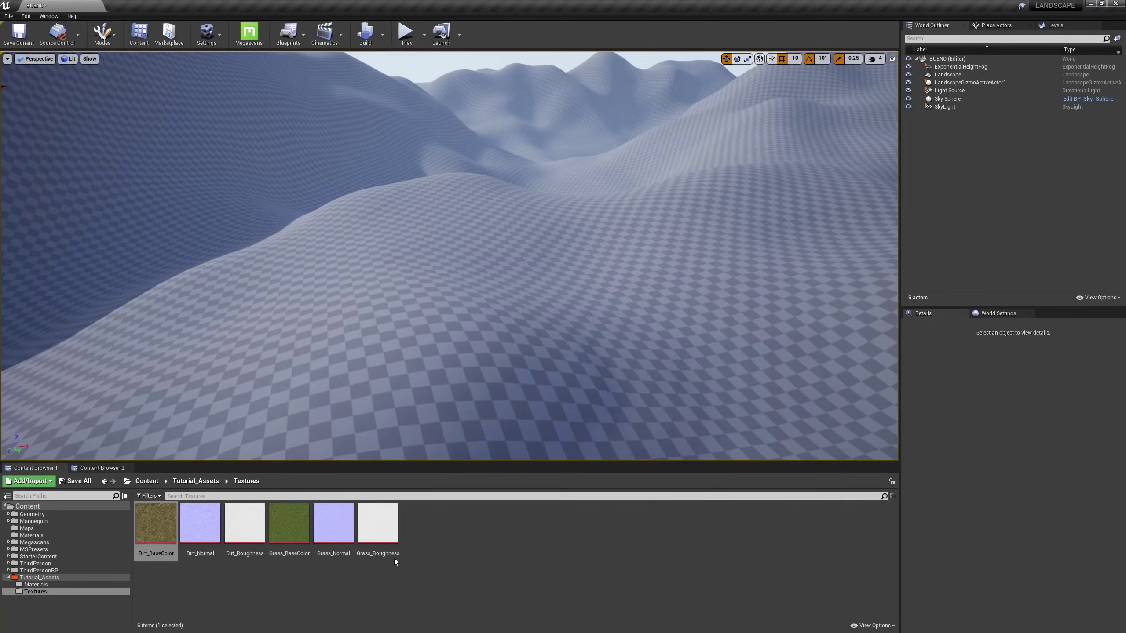
Create a material named M_Terreno in the Tutorial_Assets Materials folder and open it for editing
left_click(36, 584)
right_click(237, 553)
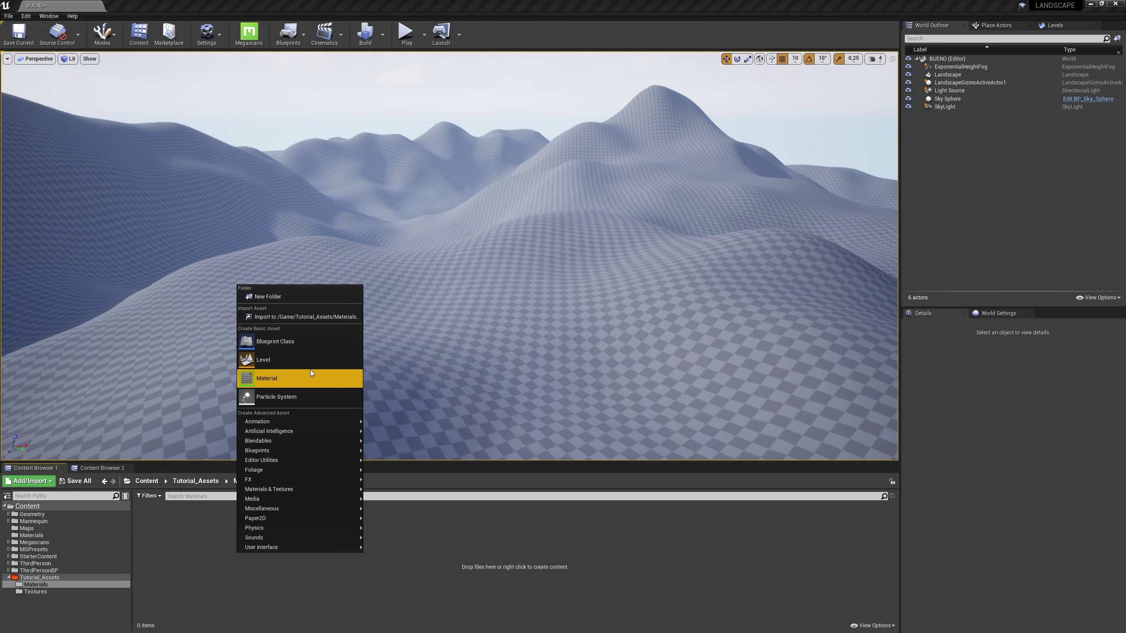
left_click(290, 359)
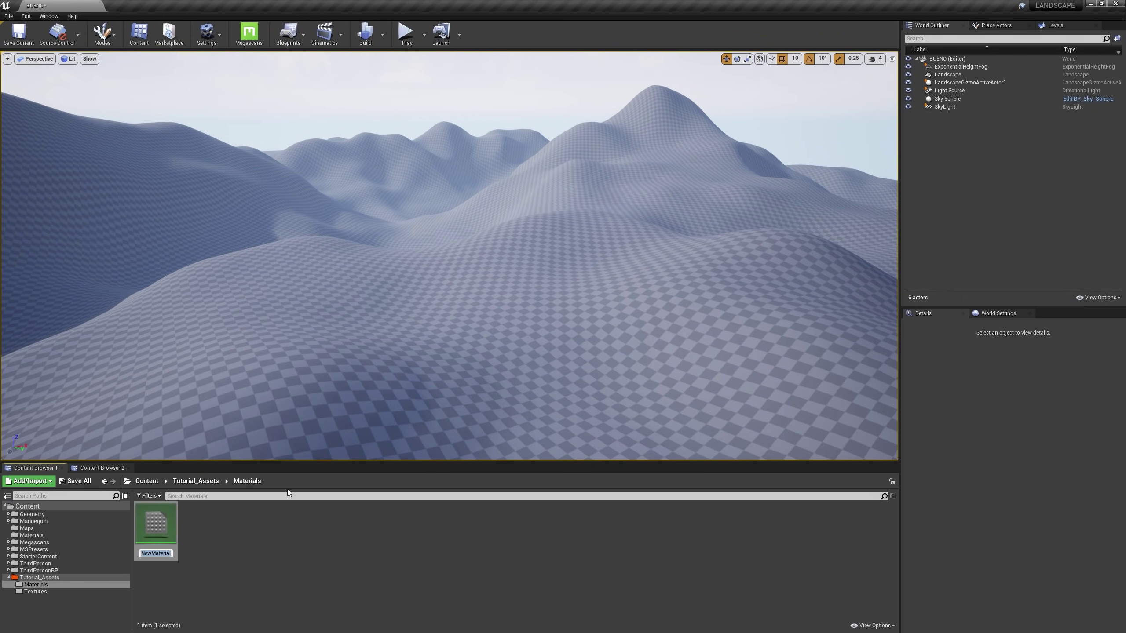
type("M_Terreno")
key("Return")
double_click(155, 524)
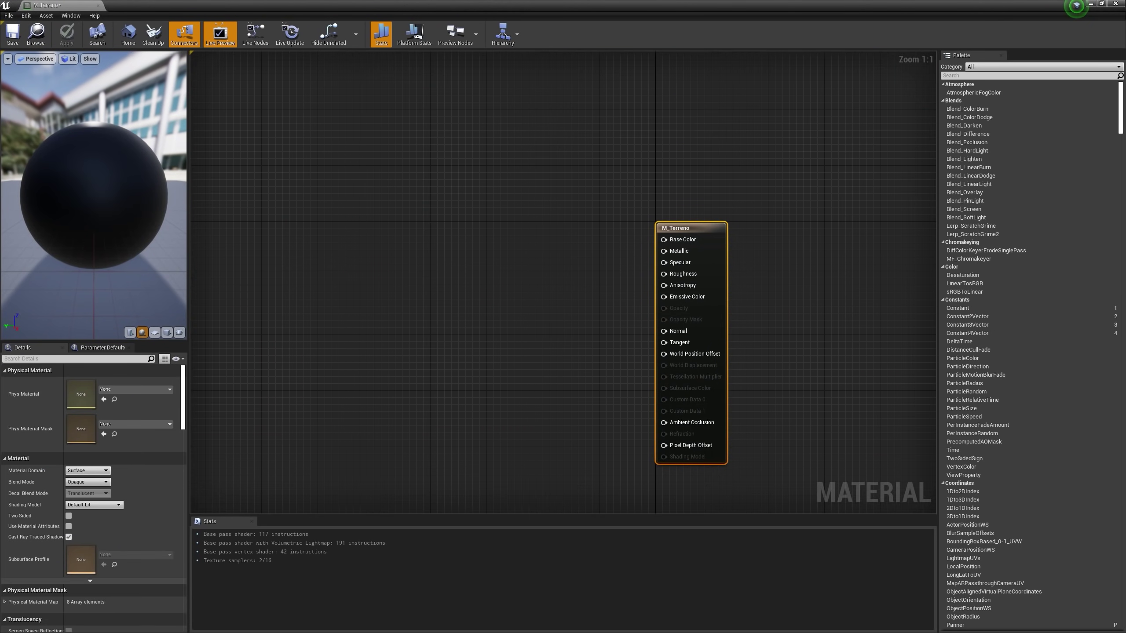
Add a BreakMaterialAttributes node to the material graph and place it beside the M_Terreno result node
right_click_drag(802, 421, 853, 377)
right_click(536, 218)
type("bre")
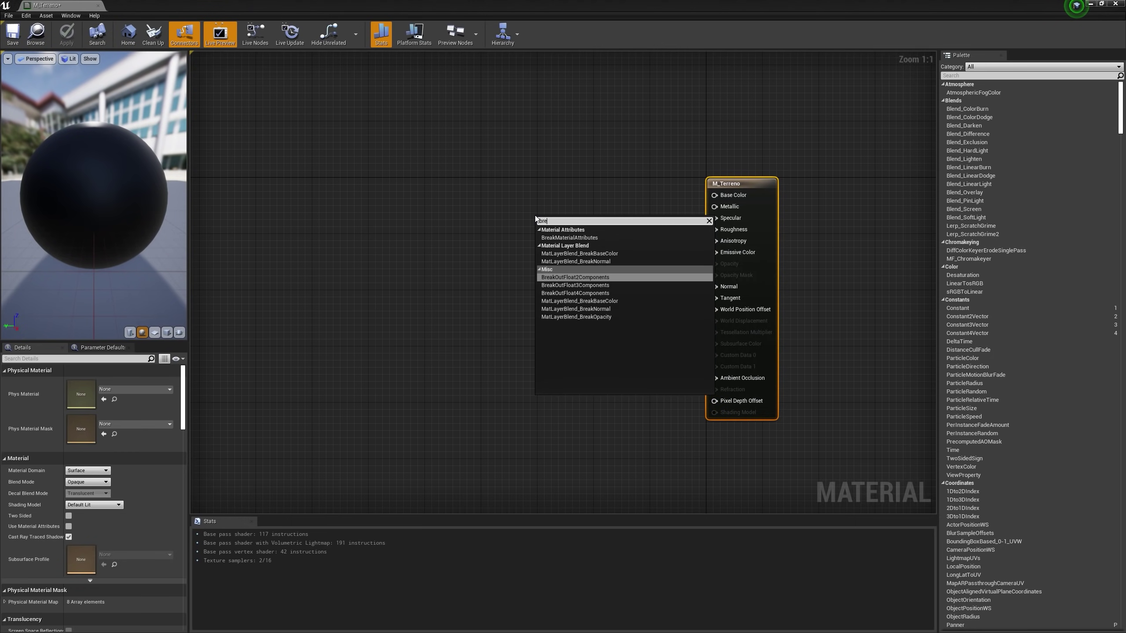
type("ak m")
key("Up")
key("Up")
key("Up")
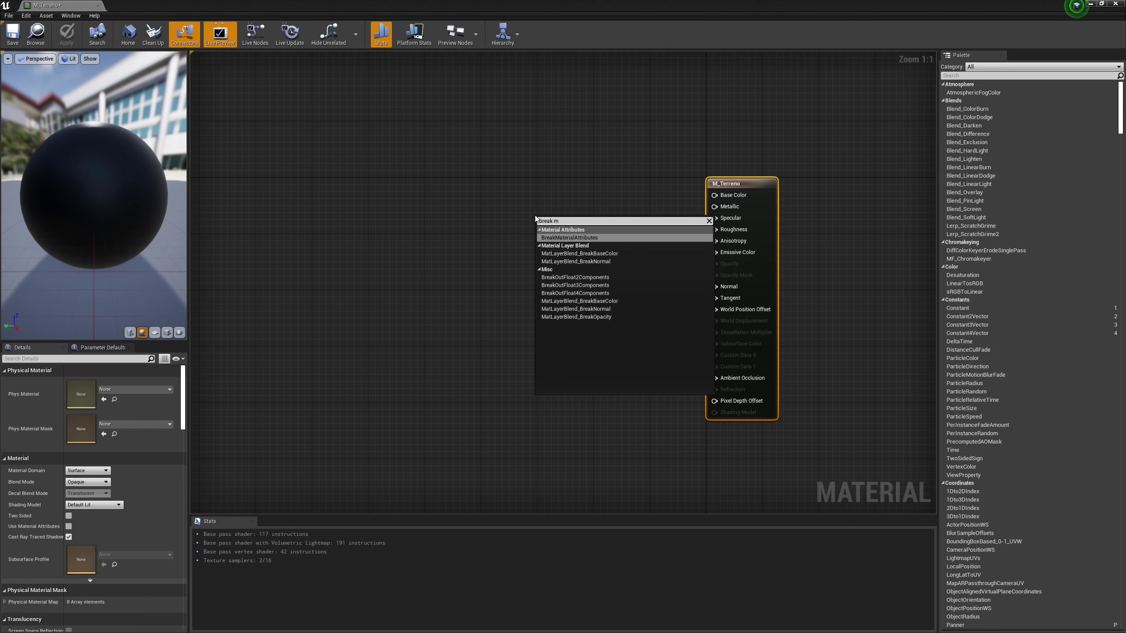
key("Return")
left_click_drag(573, 222, 576, 193)
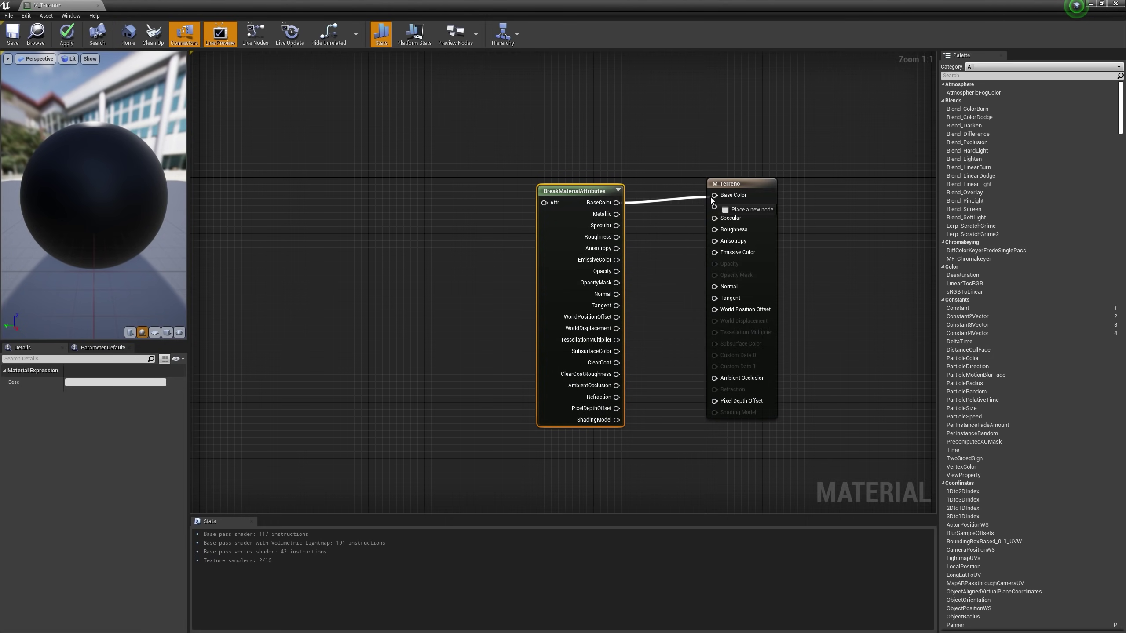
Connect the BaseColor, Normal and Roughness outputs of BreakMaterialAttributes to the matching M_Terreno inputs
left_click_drag(710, 197, 713, 196)
left_click_drag(576, 192, 562, 185)
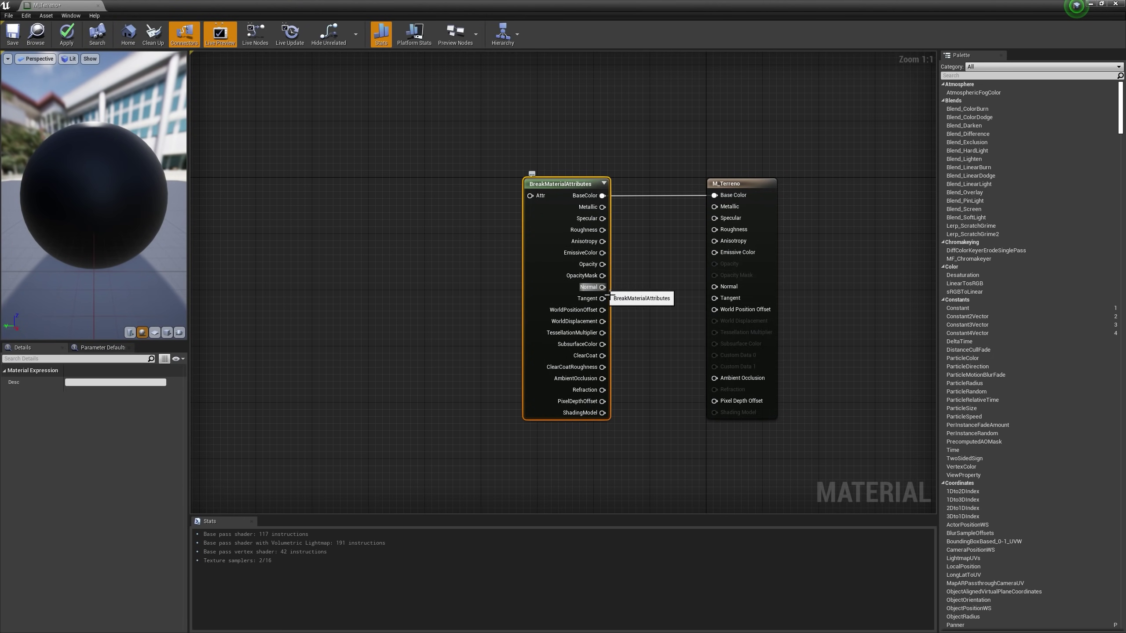
left_click_drag(603, 287, 708, 286)
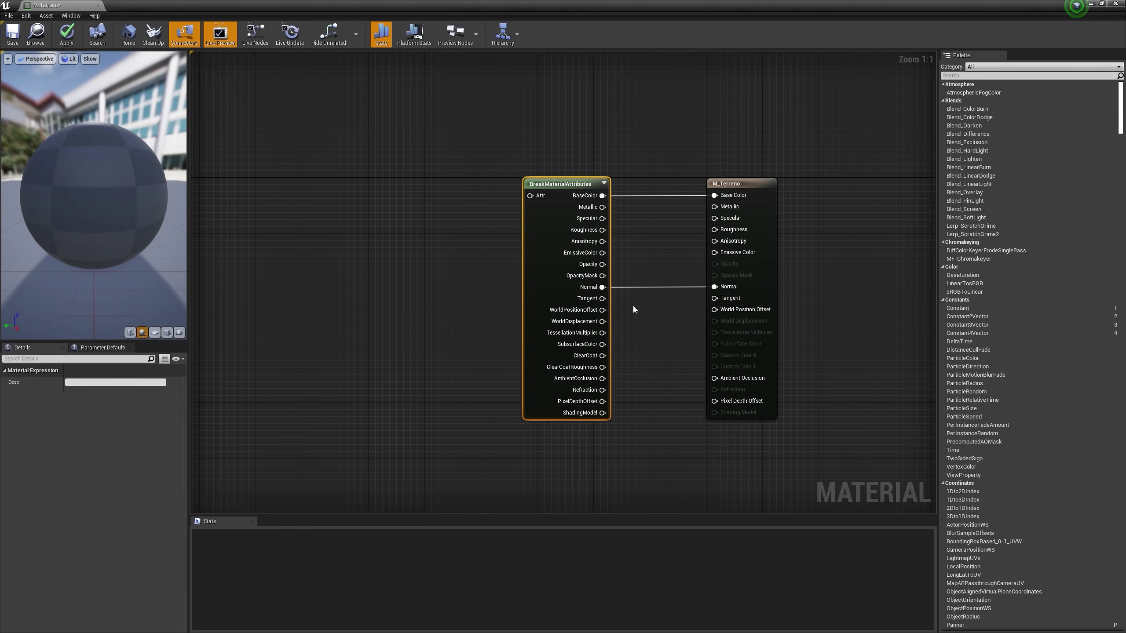
left_click_drag(603, 230, 714, 230)
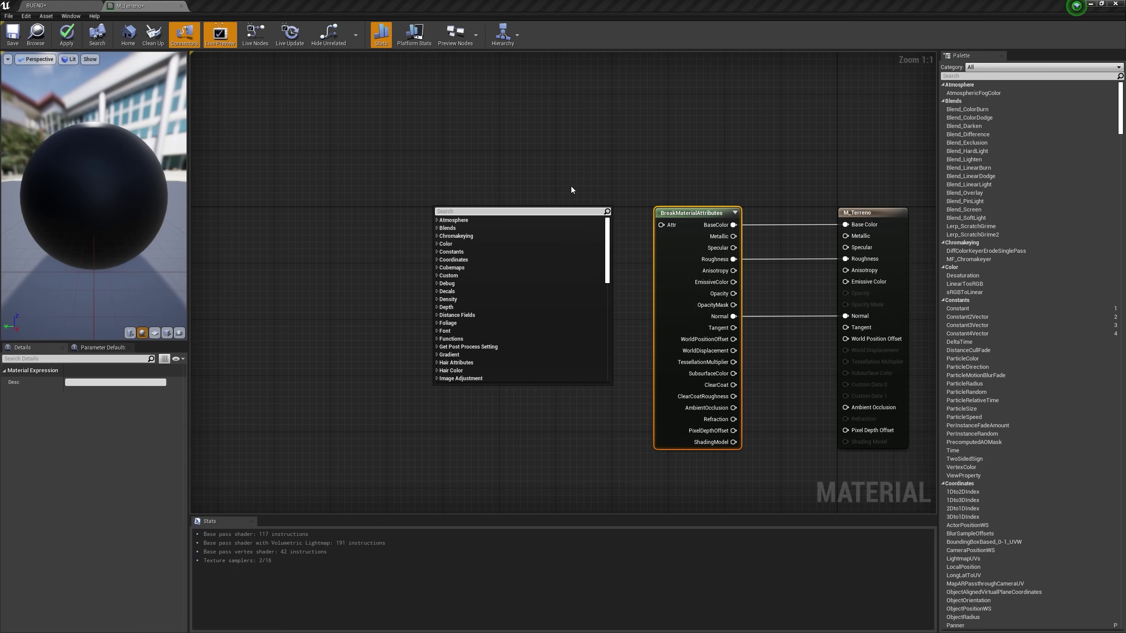
Add a landscape Layer Blend node before BreakMaterialAttributes and give it two layers
type("l")
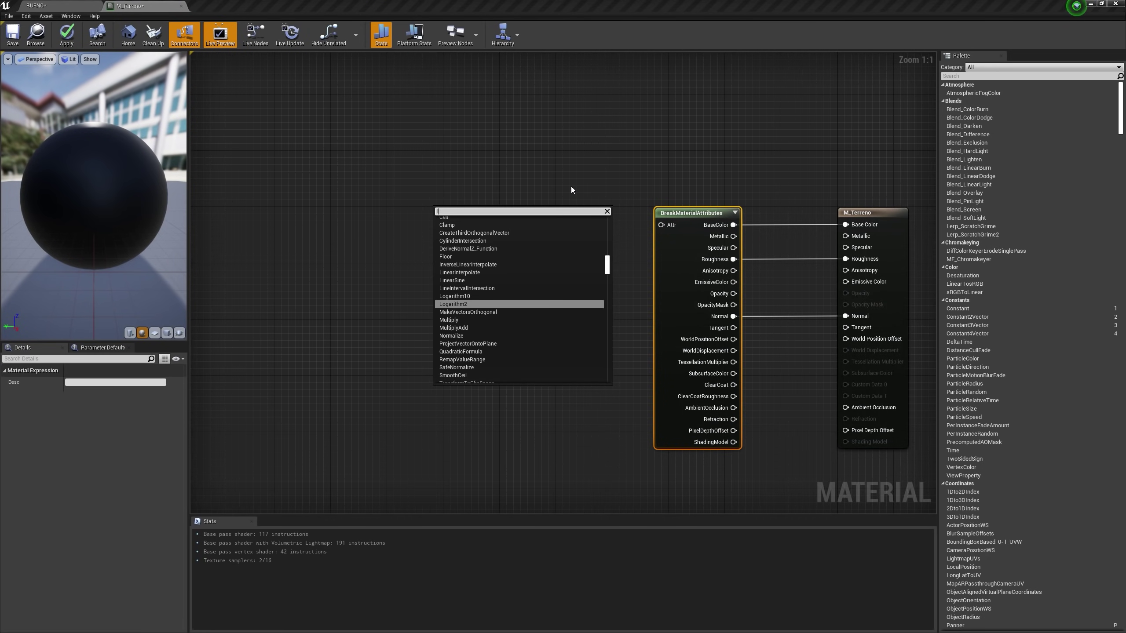
type("andsca")
key("Return")
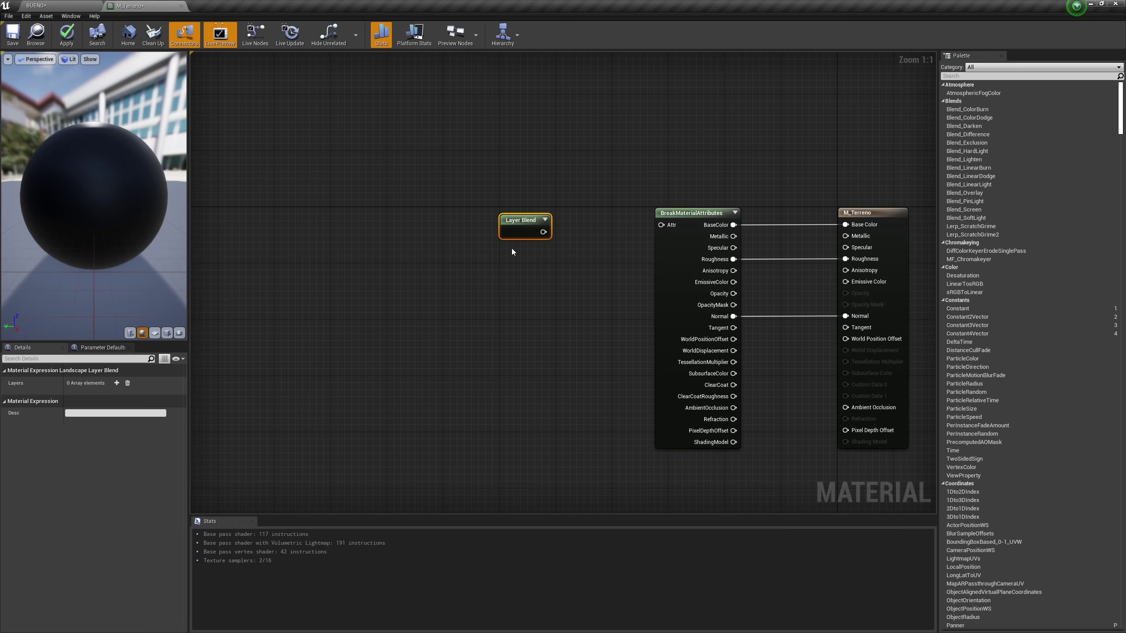
left_click(117, 382)
left_click(117, 383)
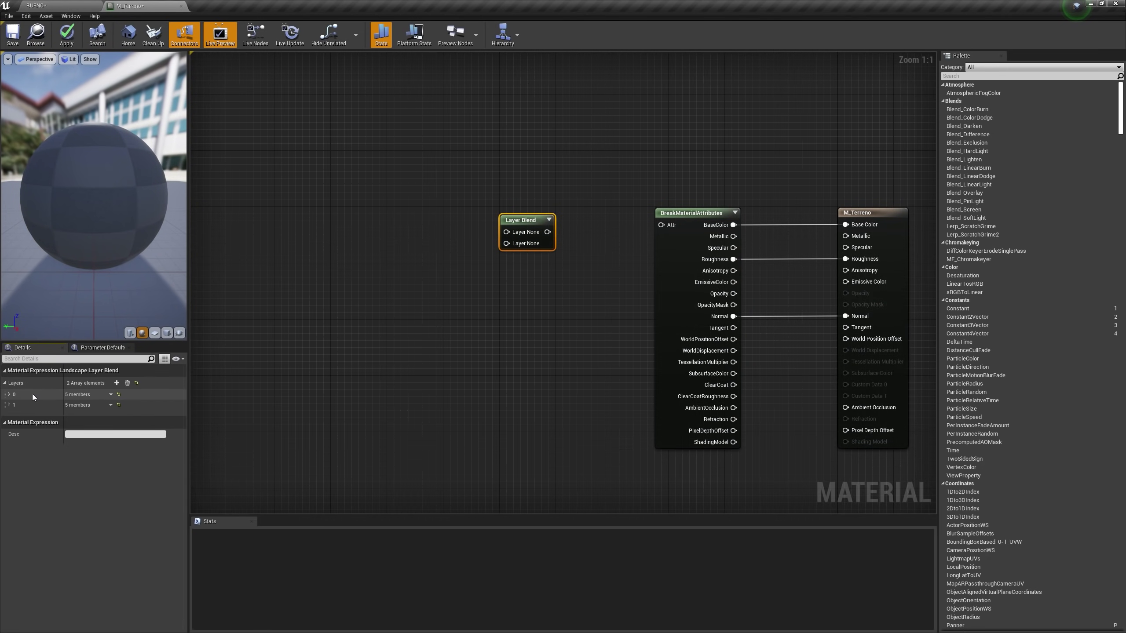
Name the two blend layers Grass and Dirt, and connect the Layer Blend output to the Attr input of BreakMaterialAttributes
left_click(9, 395)
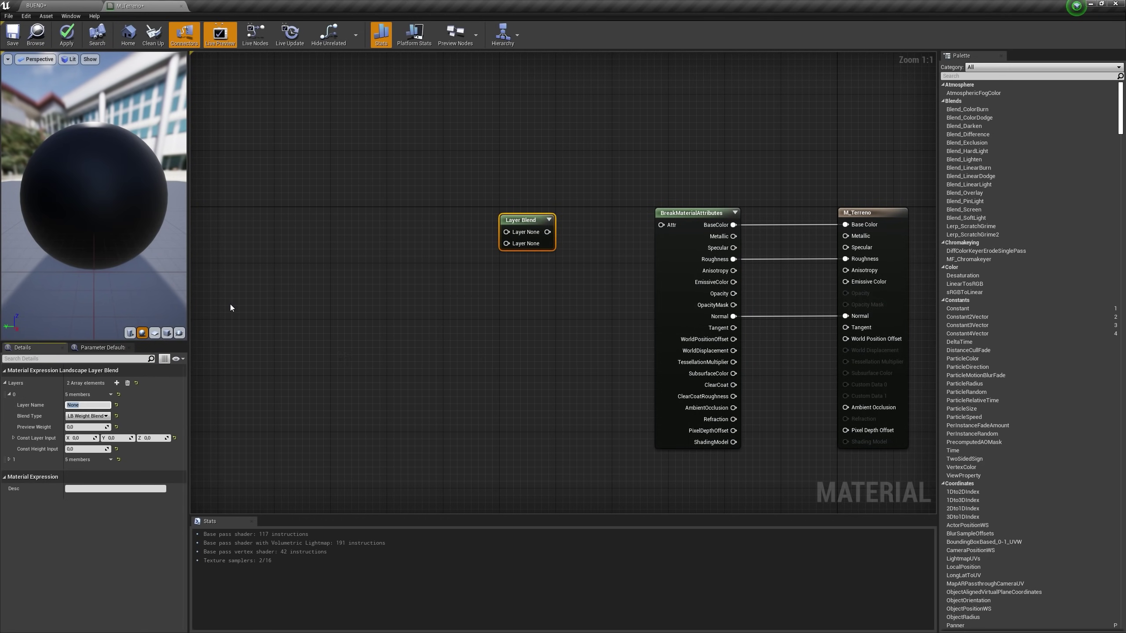
type("Grass")
key("Return")
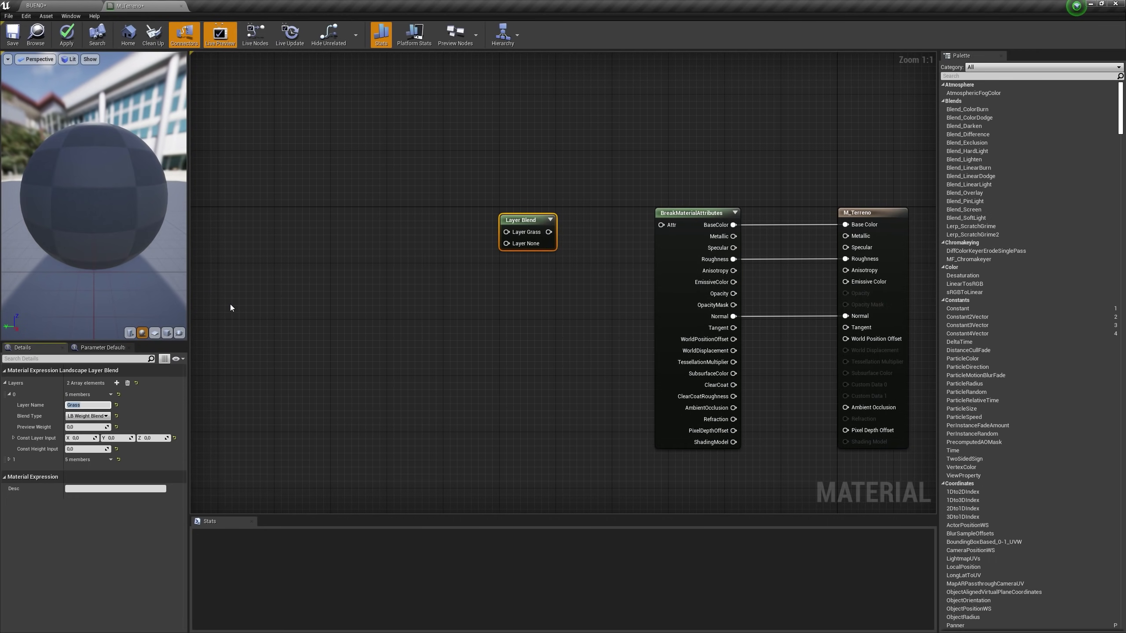
left_click(10, 460)
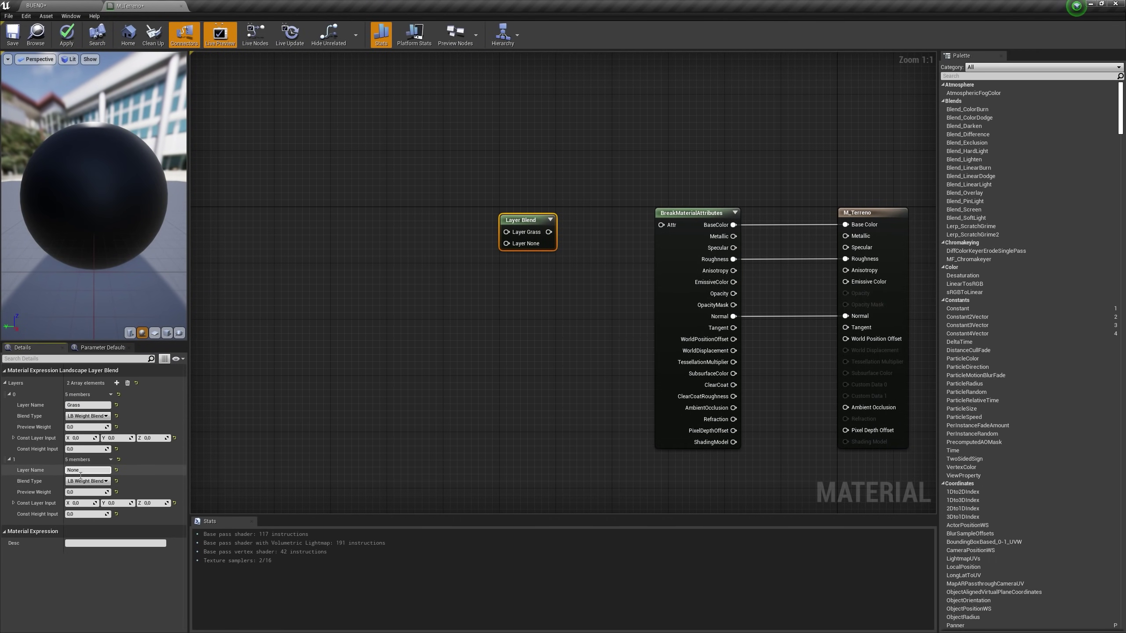
left_click(86, 471)
type("Di")
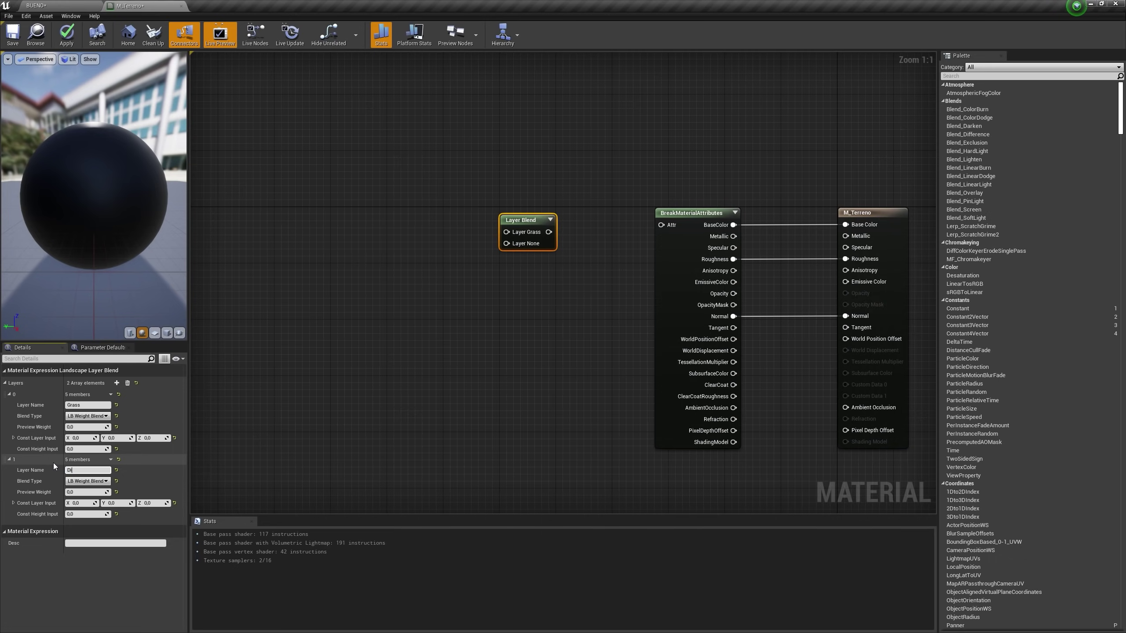
type("rt")
key("Return")
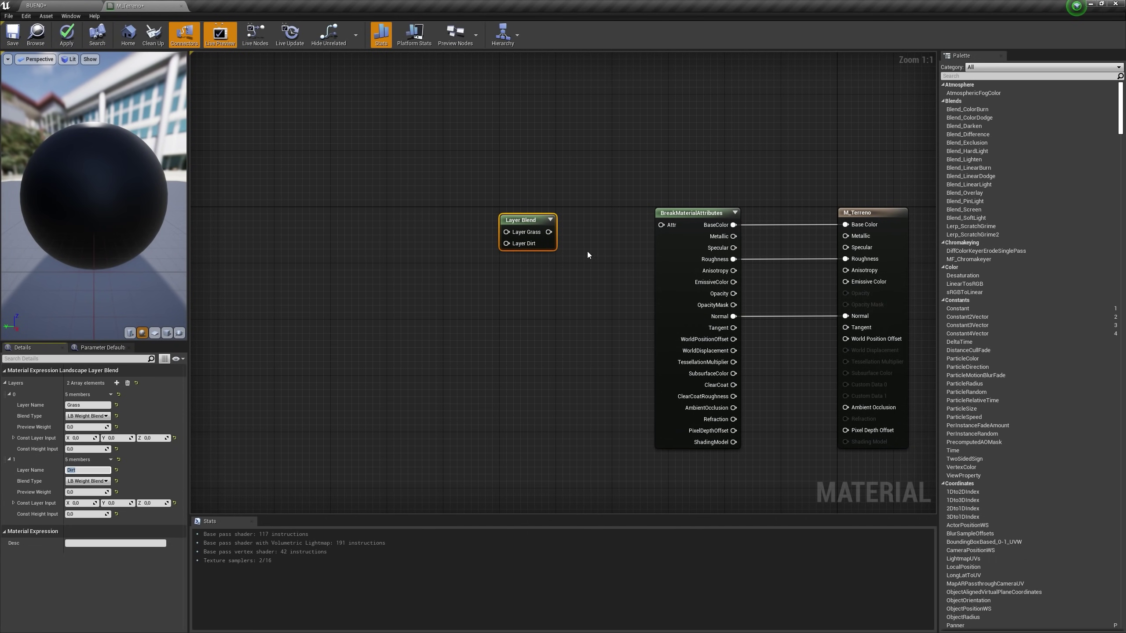
left_click_drag(535, 227, 519, 226)
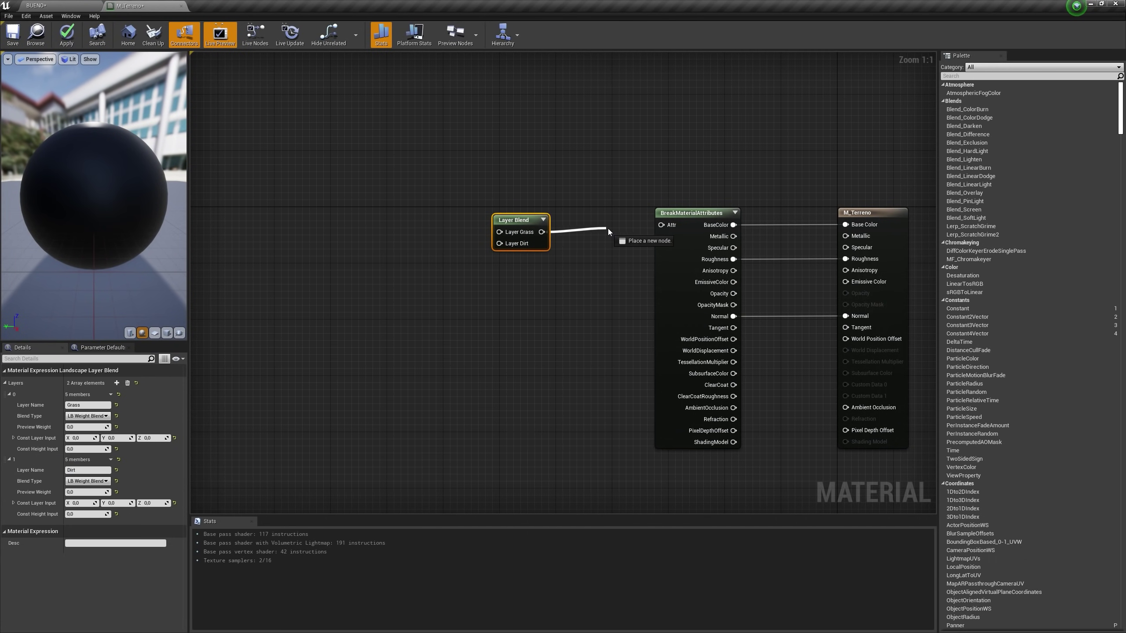
left_click_drag(658, 230, 661, 225)
Try deleting BreakMaterialAttributes and connecting Layer Blend directly to the M_Terreno Base Color, and undo both changes
left_click_drag(611, 176, 743, 498)
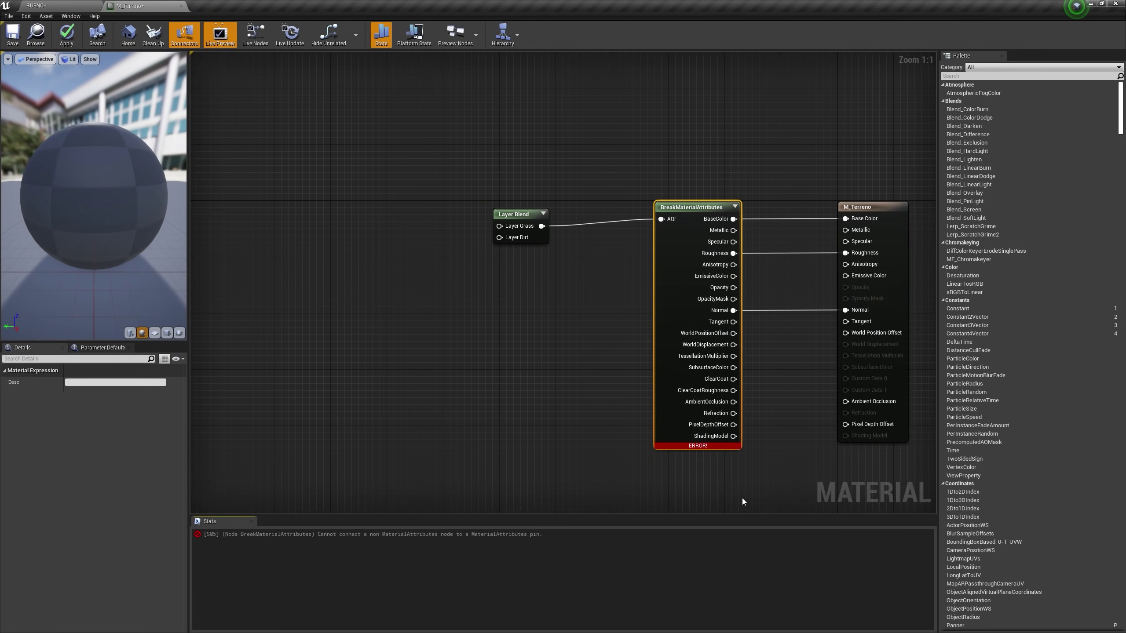
key("Delete")
left_click_drag(542, 225, 844, 223)
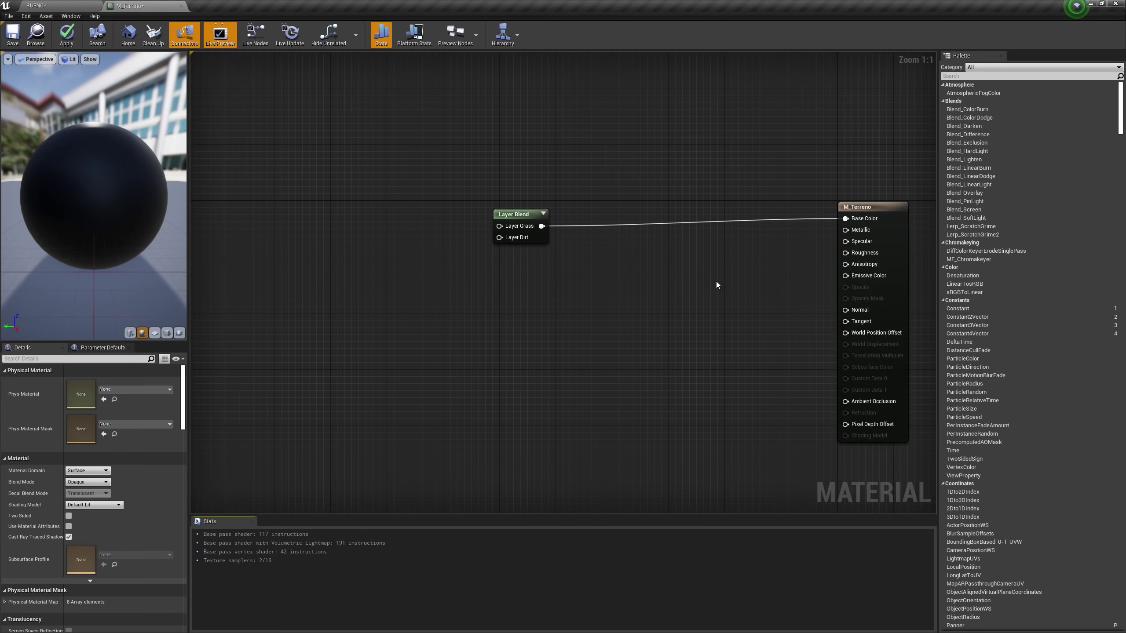
key("ctrl+z")
key("ctrl+z")
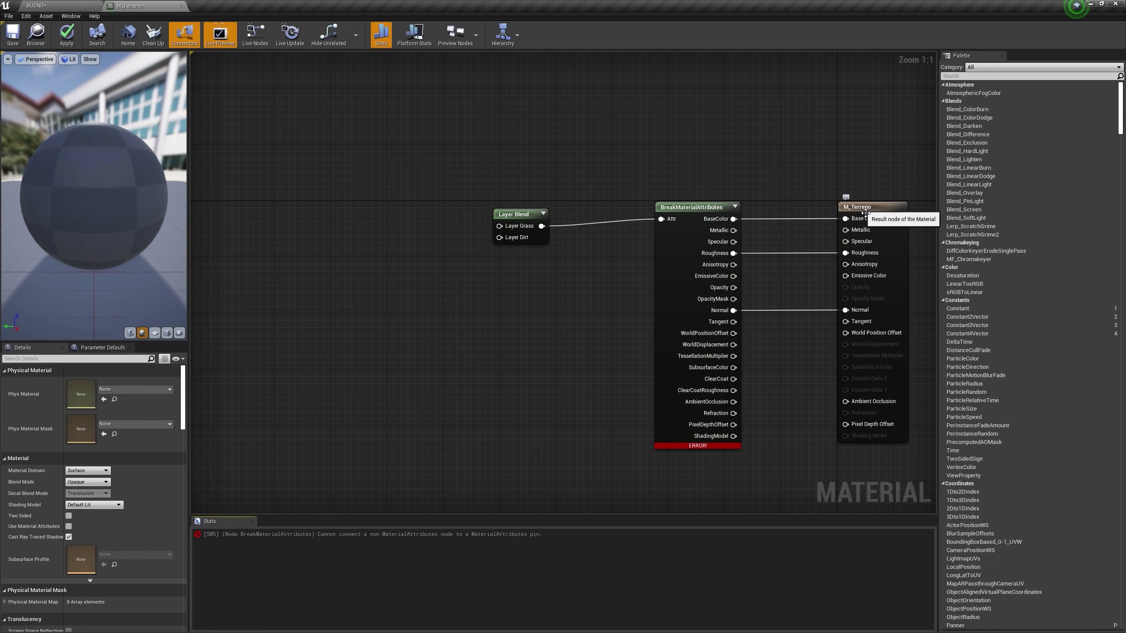
Add a MakeMaterialAttributes node before Layer Blend and connect its output to the Layer Grass input
right_click_drag(789, 193, 670, 212)
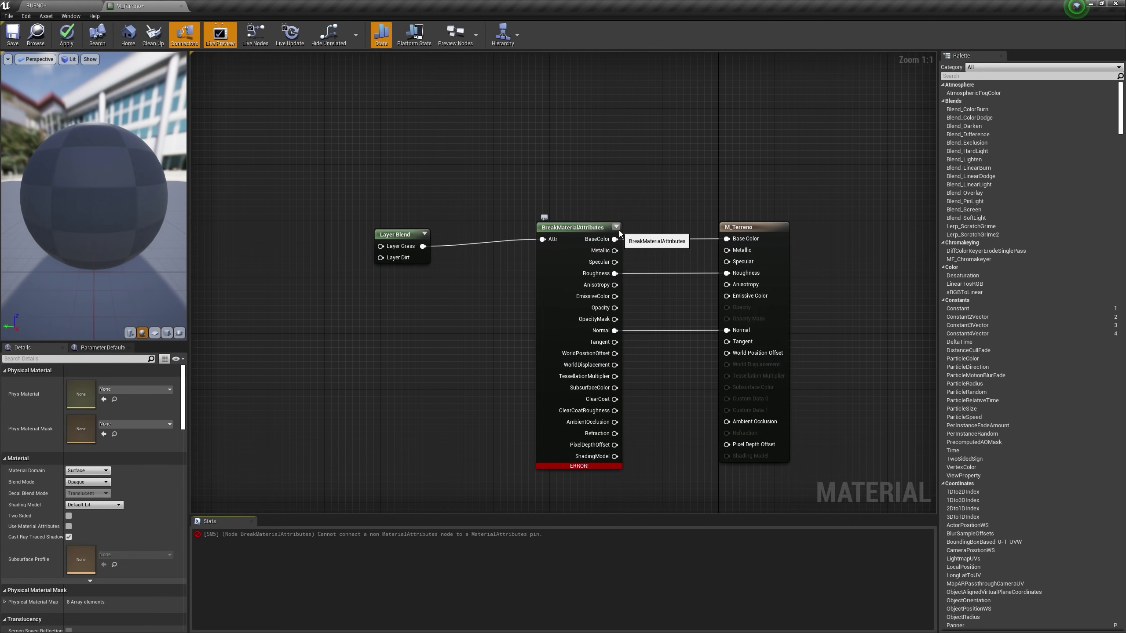
left_click(753, 234)
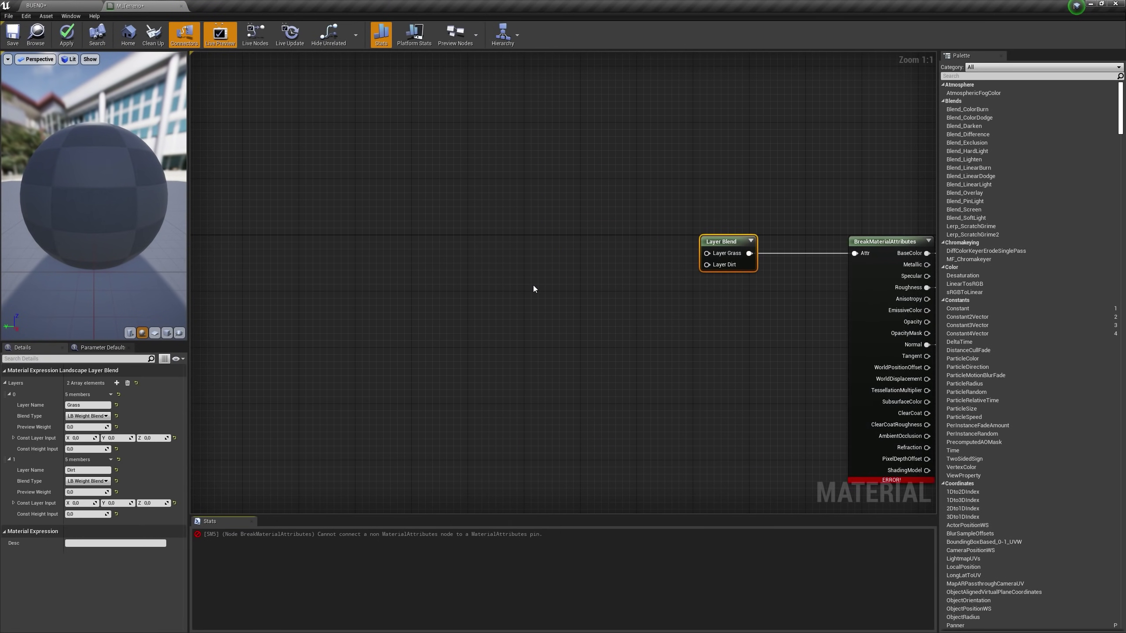
right_click(533, 287)
type("make")
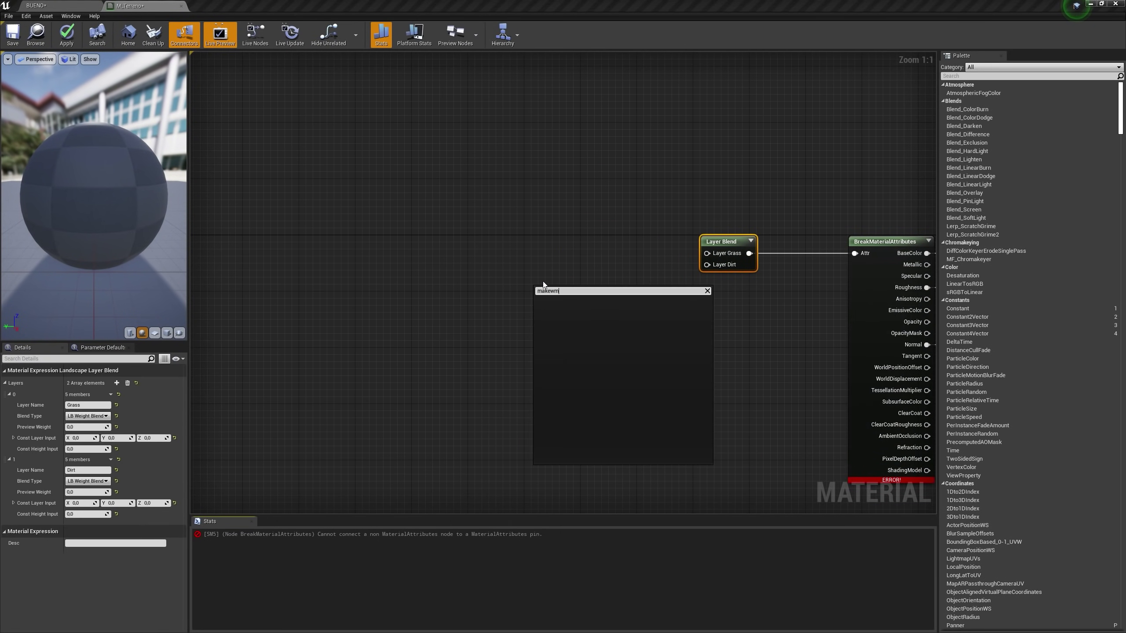
type("m")
key("Return")
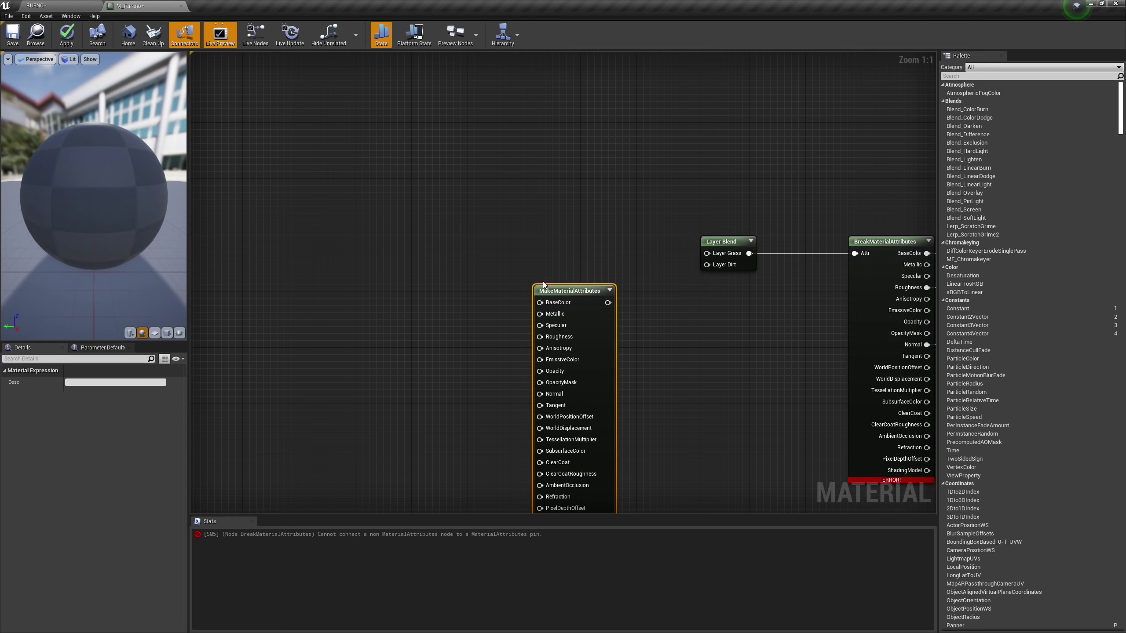
left_click_drag(572, 306, 709, 256)
Duplicate the MakeMaterialAttributes node below the original and connect the copy's output to the Layer Dirt input
right_click_drag(633, 397, 641, 293)
key("ctrl+c")
key("ctrl+v")
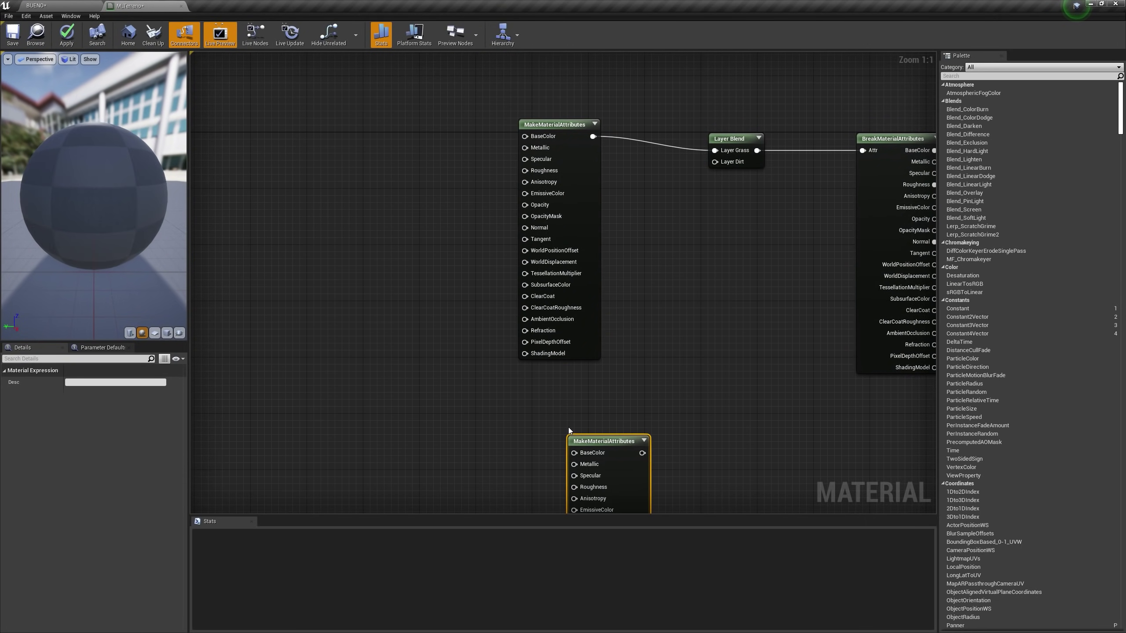
left_click_drag(583, 443, 714, 164)
Move both MakeMaterialAttributes nodes up so they sit above and below the level of Layer Blend
right_click_drag(639, 160, 621, 254)
left_click_drag(521, 180, 557, 360)
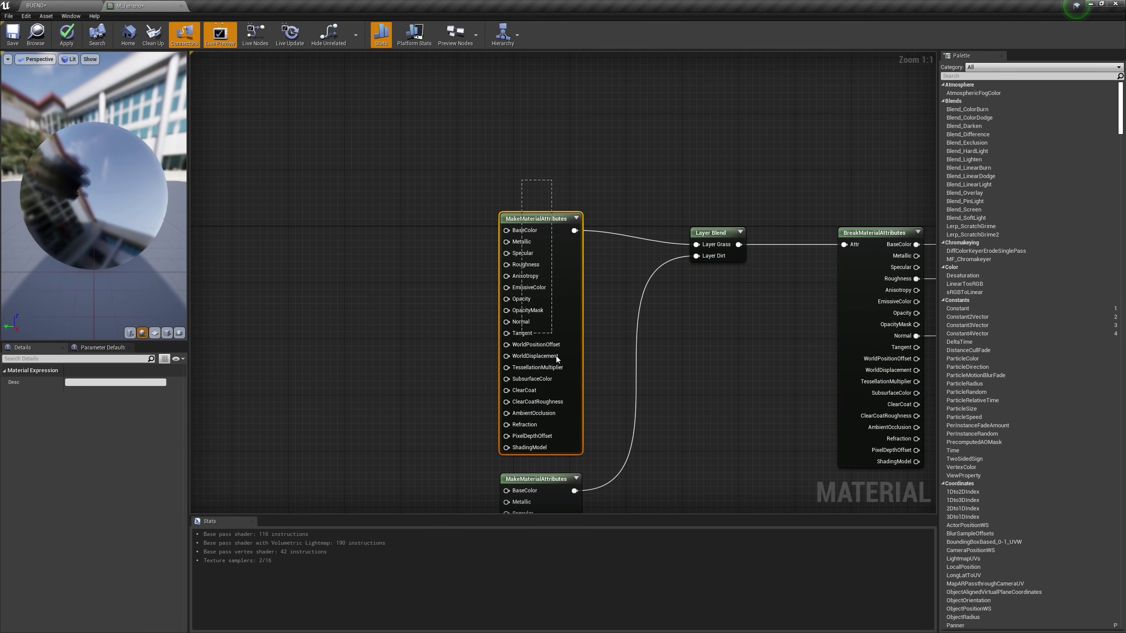
left_click_drag(586, 449, 586, 329)
right_click_drag(662, 385, 775, 438)
left_click(383, 225)
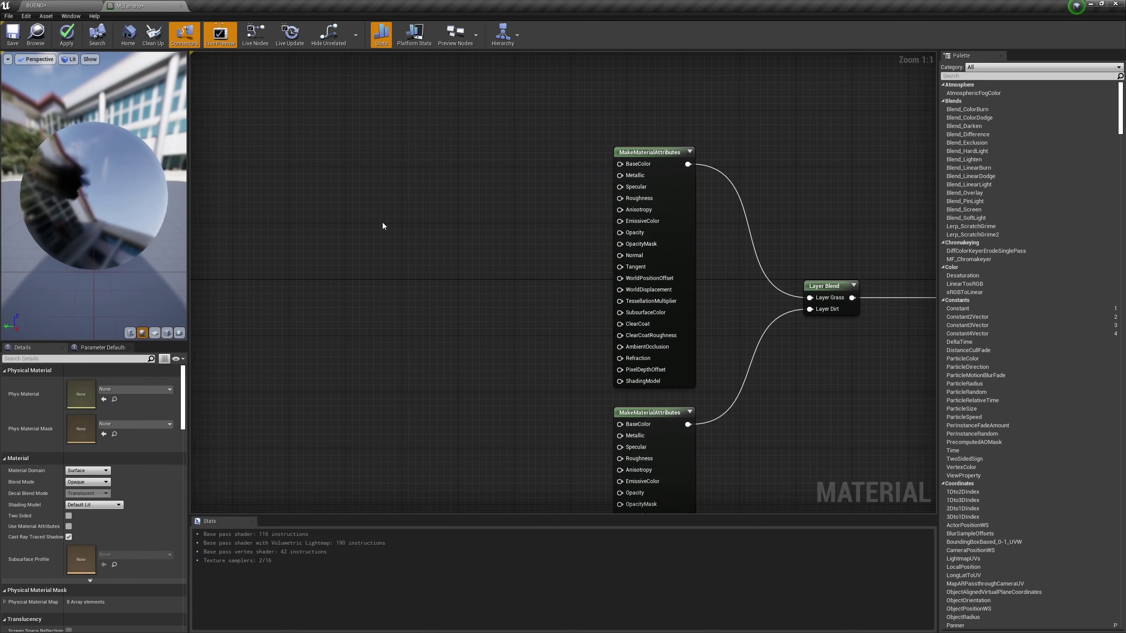
Add the Grass_BaseColor, Grass_Roughness and Grass_Normal textures to M_Terreno and connect them to the Layer Grass MakeMaterialAttributes node
left_click(44, 3)
left_click(196, 480)
left_click(207, 529)
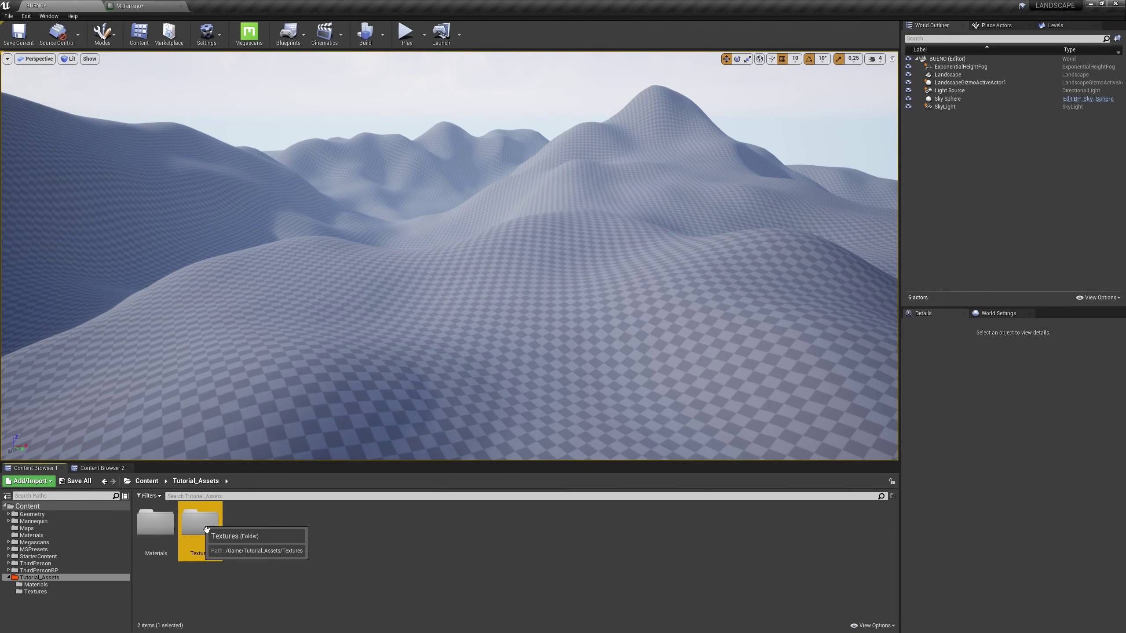
double_click(207, 529)
left_click(378, 523)
left_click(289, 523, "shift")
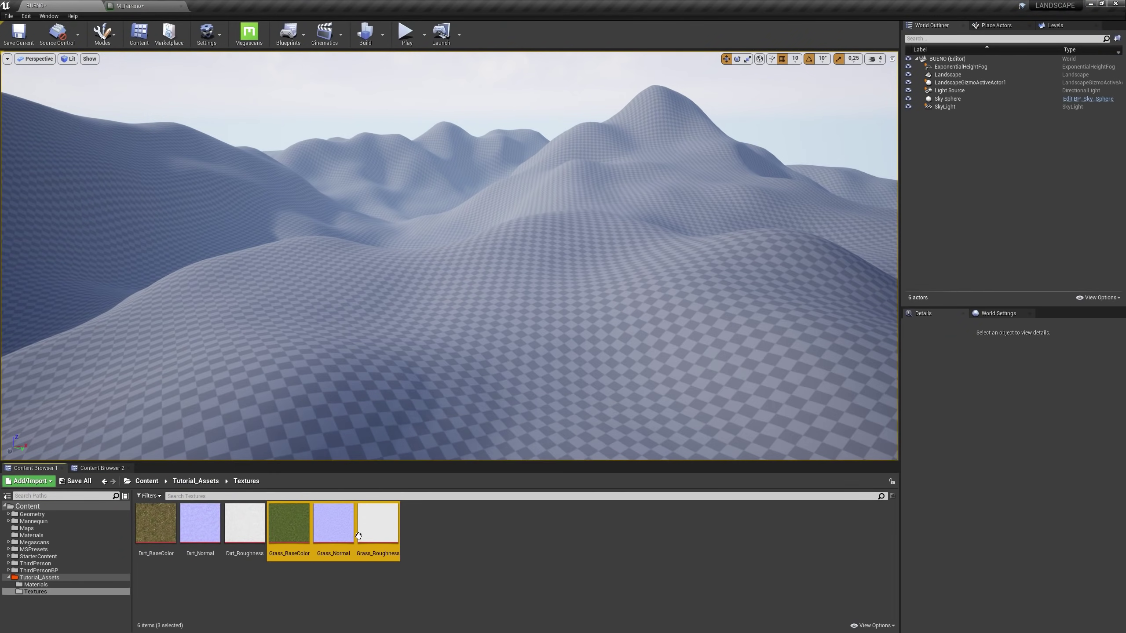
left_click_drag(358, 536, 359, 145)
right_click_drag(511, 250, 500, 350)
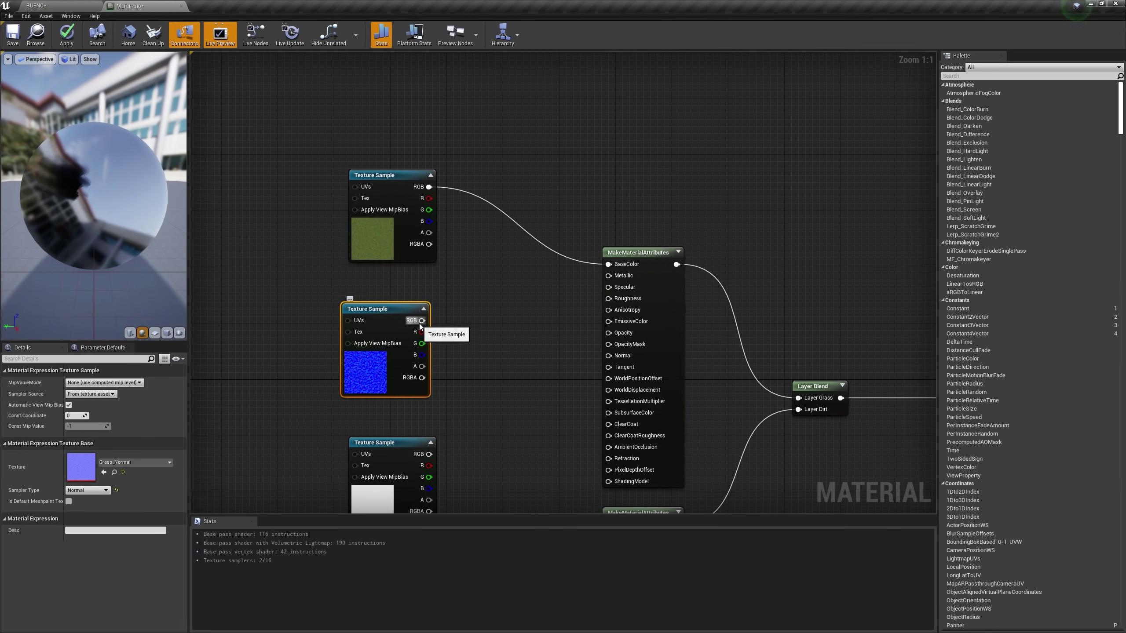
left_click_drag(421, 326, 608, 356)
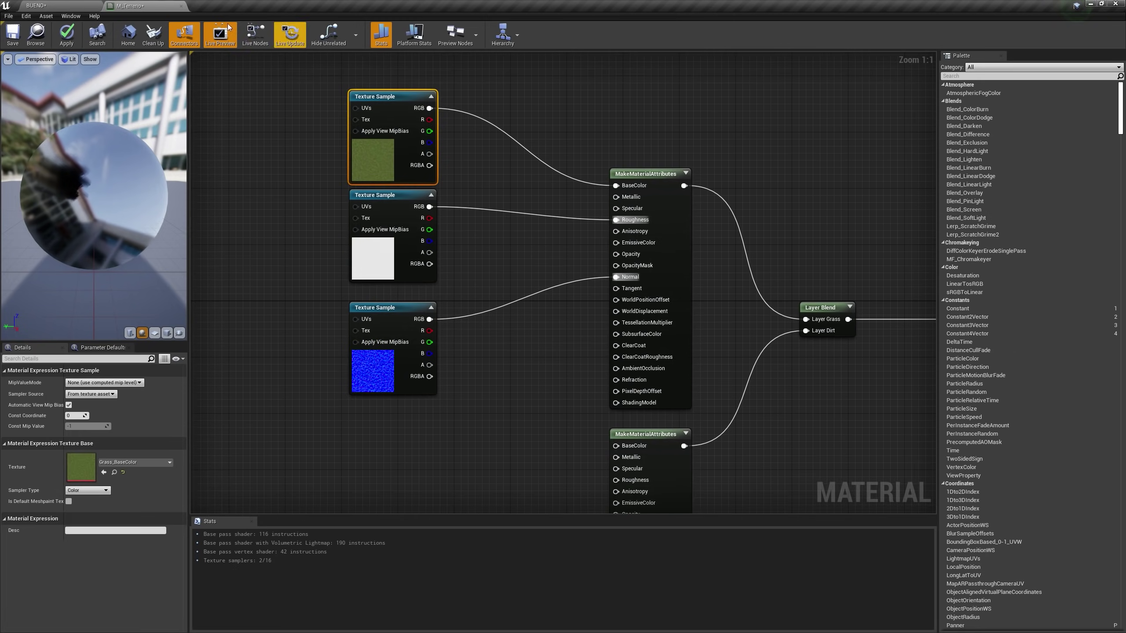
Bring the Dirt_BaseColor, Dirt_Normal and Dirt_Roughness textures into the M_Terreno graph below the grass textures
left_click(73, 5)
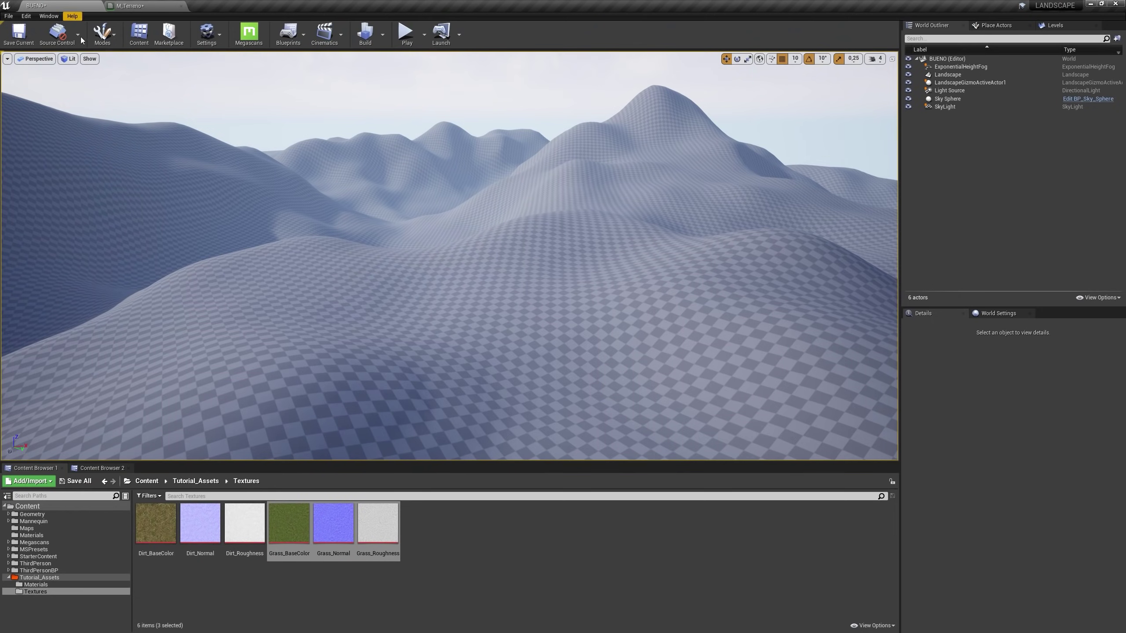
left_click(156, 524)
left_click(244, 524, "shift")
left_click_drag(244, 524, 155, 38)
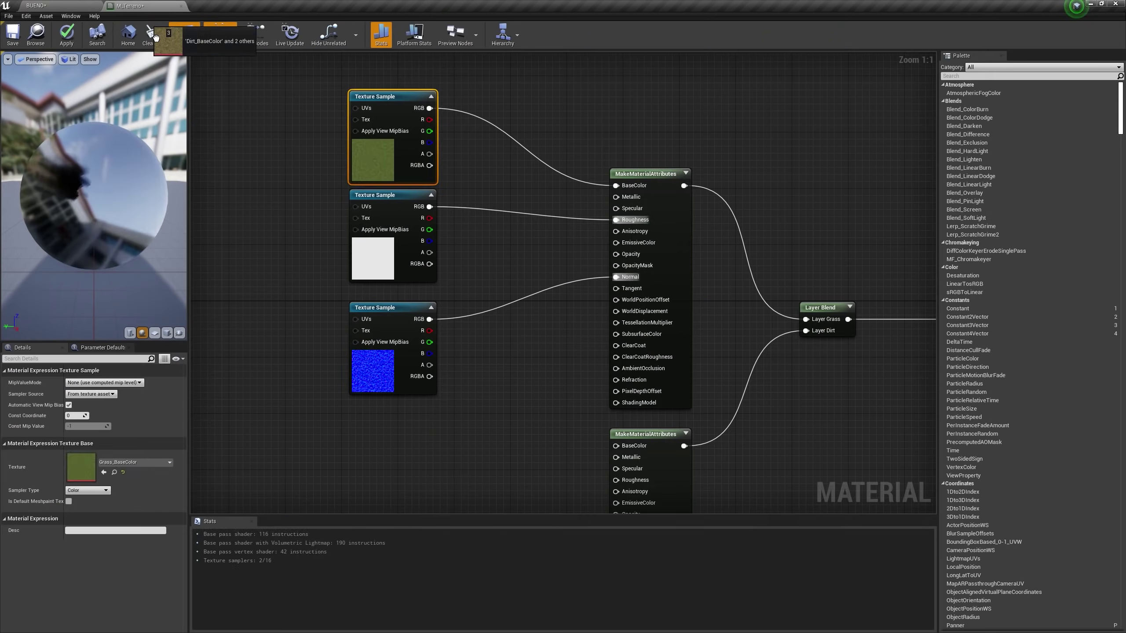
left_click_drag(155, 38, 399, 466)
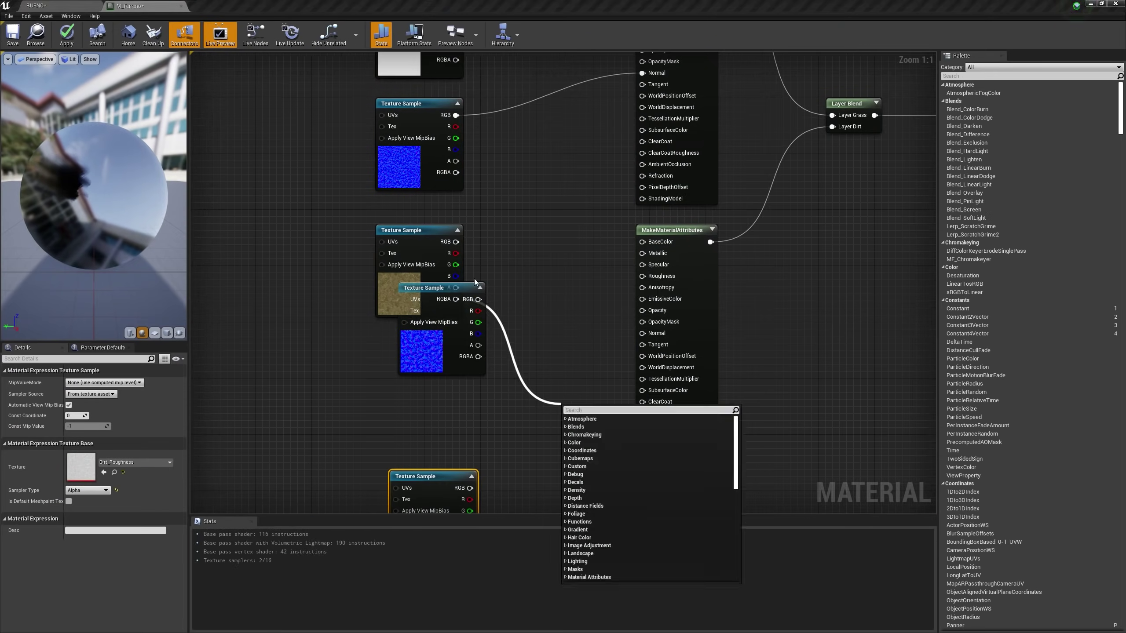
Connect the dirt textures to the BaseColor, Roughness and Normal inputs of the Layer Dirt MakeMaterialAttributes node
left_click_drag(465, 243, 647, 245)
left_click_drag(461, 349, 639, 278)
left_click_drag(461, 460, 638, 326)
right_click_drag(523, 185, 523, 274)
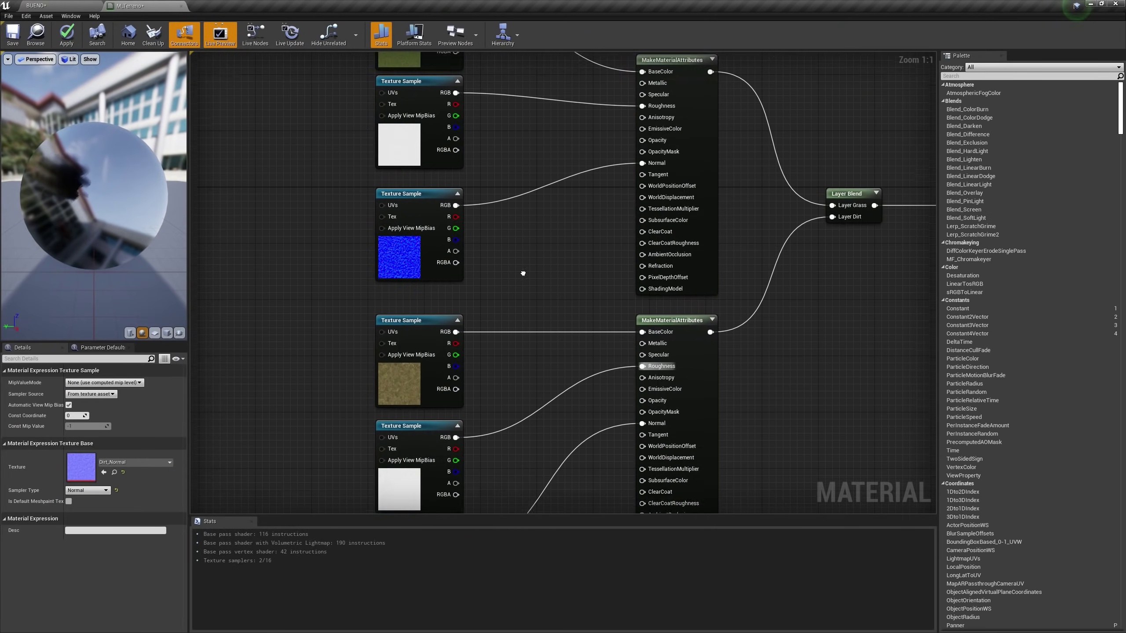
Add a LandscapeLayerCoords node in the empty area before the grass textures
scroll(678, 315, "down", 4)
left_click(621, 302)
right_click(312, 180)
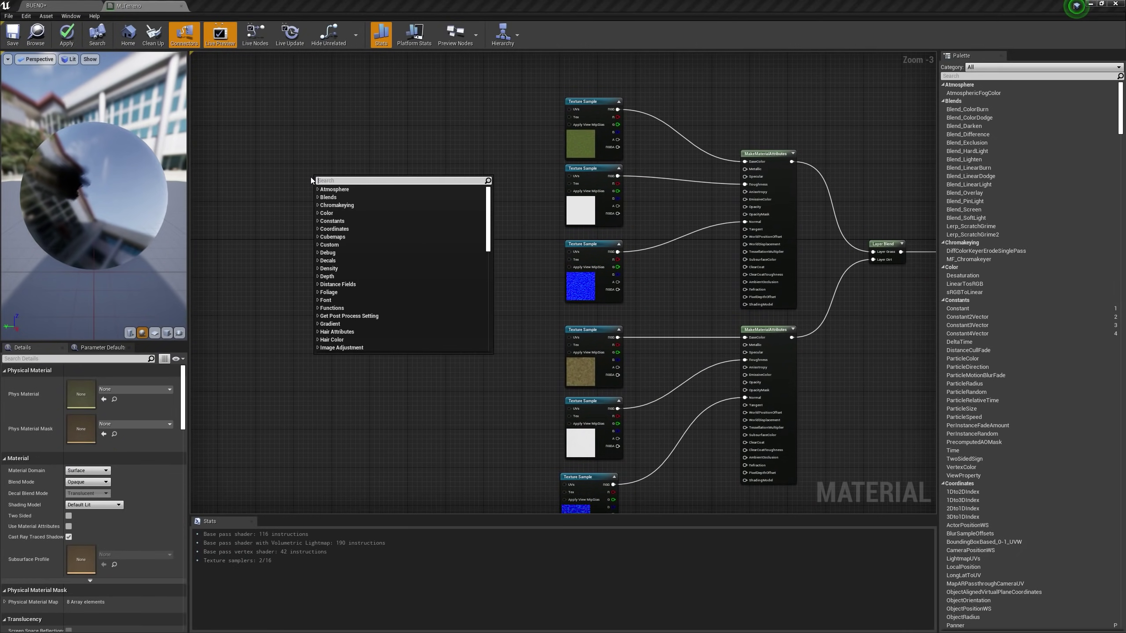
type("lands")
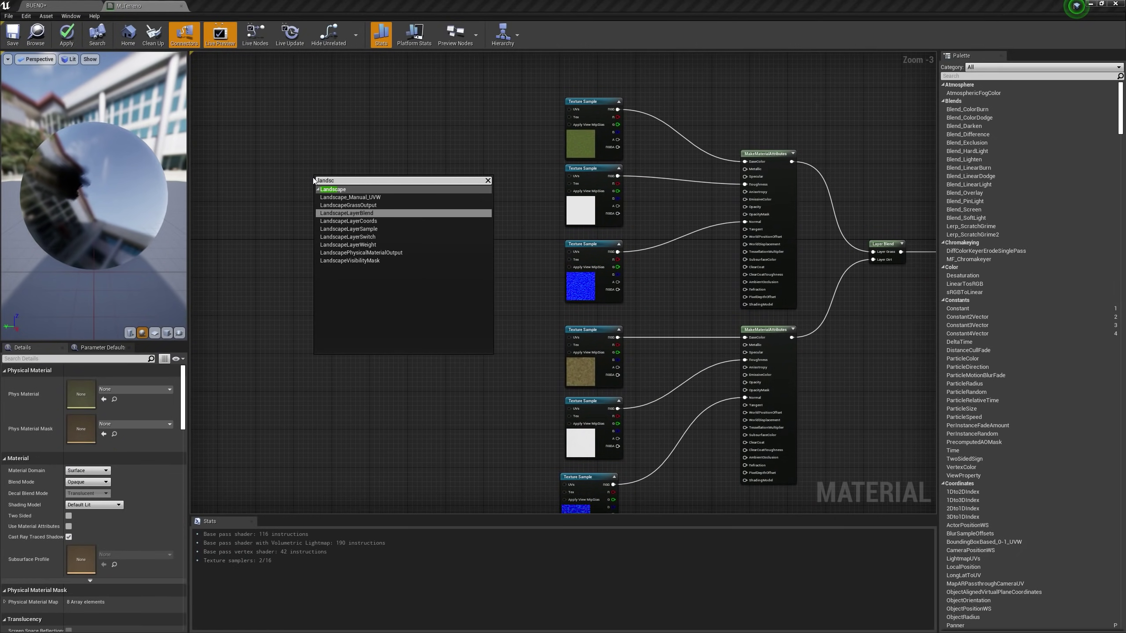
type("c")
key("Down")
key("Return")
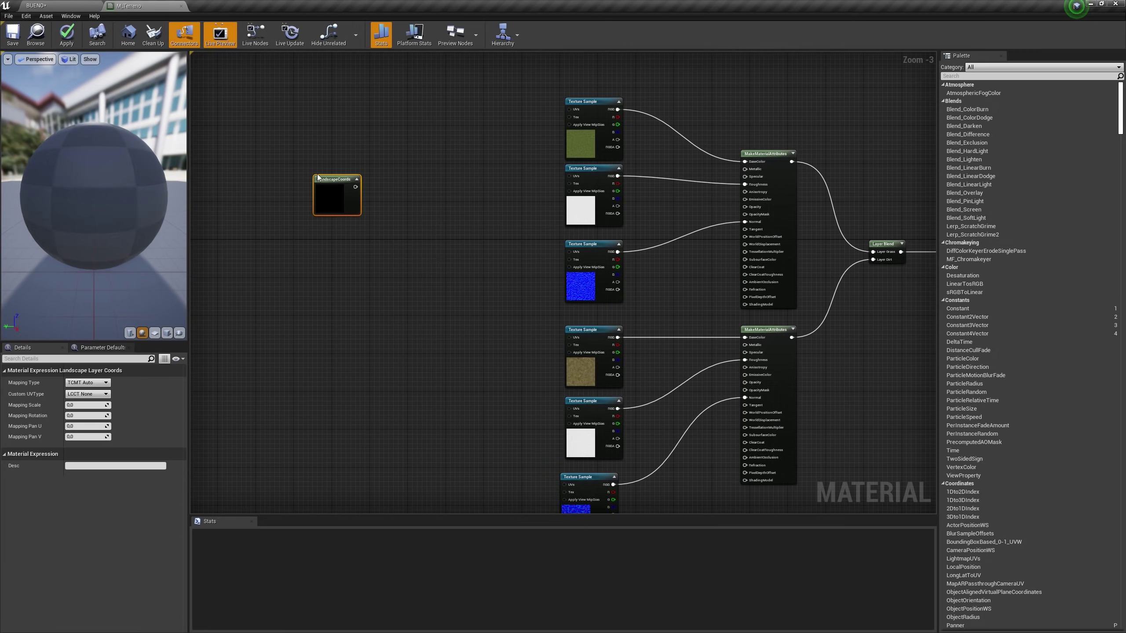
Duplicate the LandscapeCoords node beside the dirt textures and nudge the grass one slightly upward
key("ctrl+c")
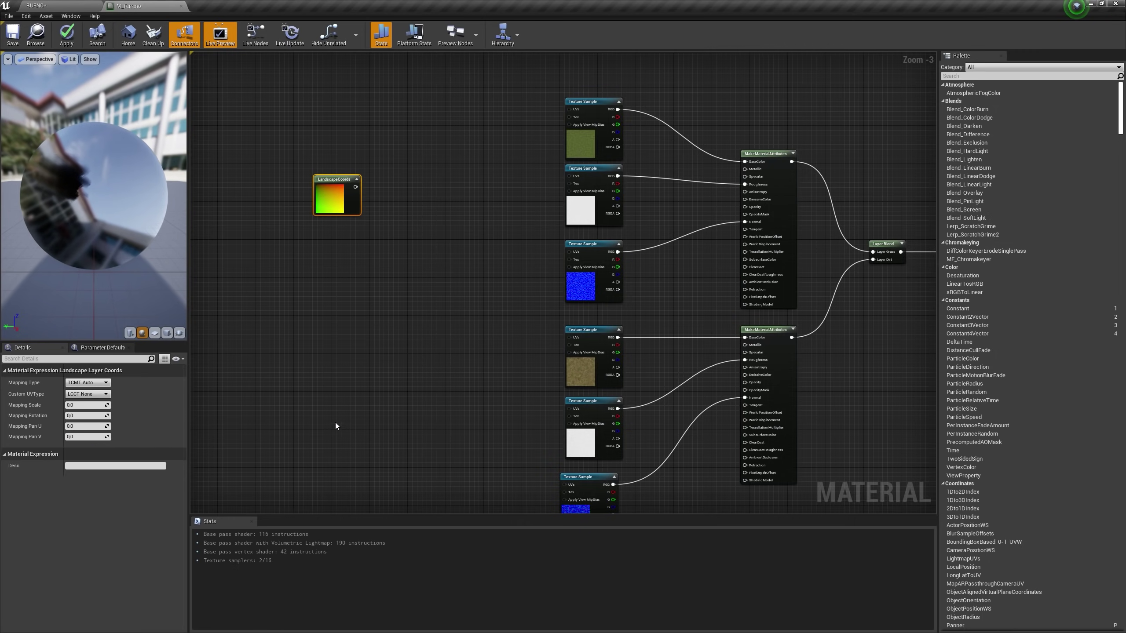
key("ctrl+v")
right_click_drag(390, 292, 434, 338)
scroll(403, 253, "up", 3)
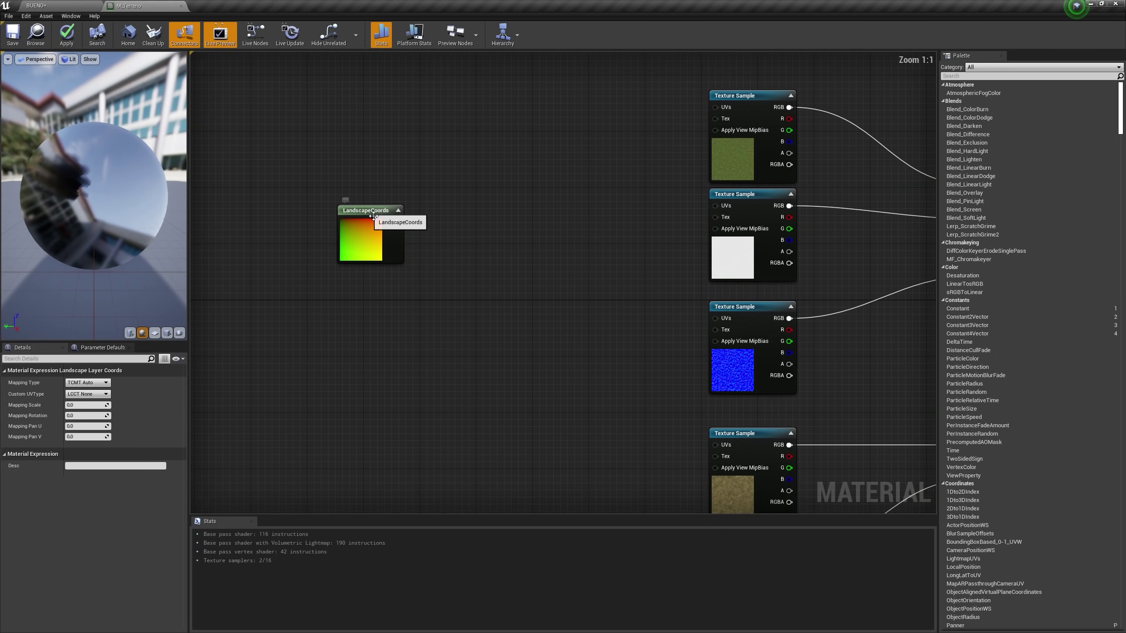
left_click_drag(402, 221, 404, 213)
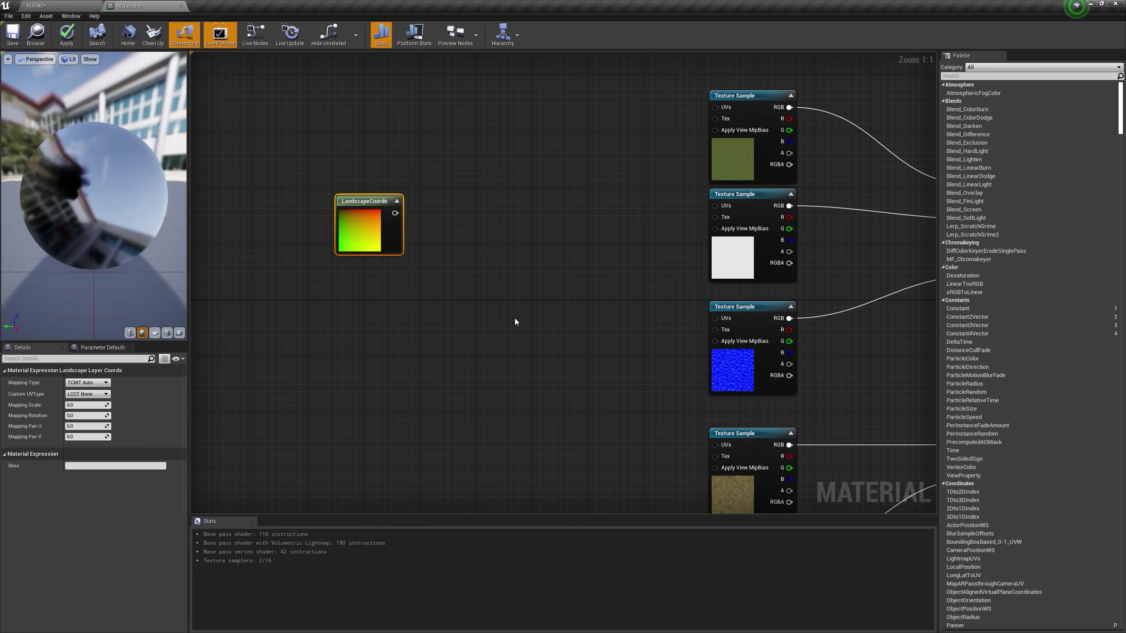
Add a Multiply node between the upper LandscapeCoords node and the grass textures
key("m")
left_click(457, 212)
right_click_drag(481, 216, 467, 194)
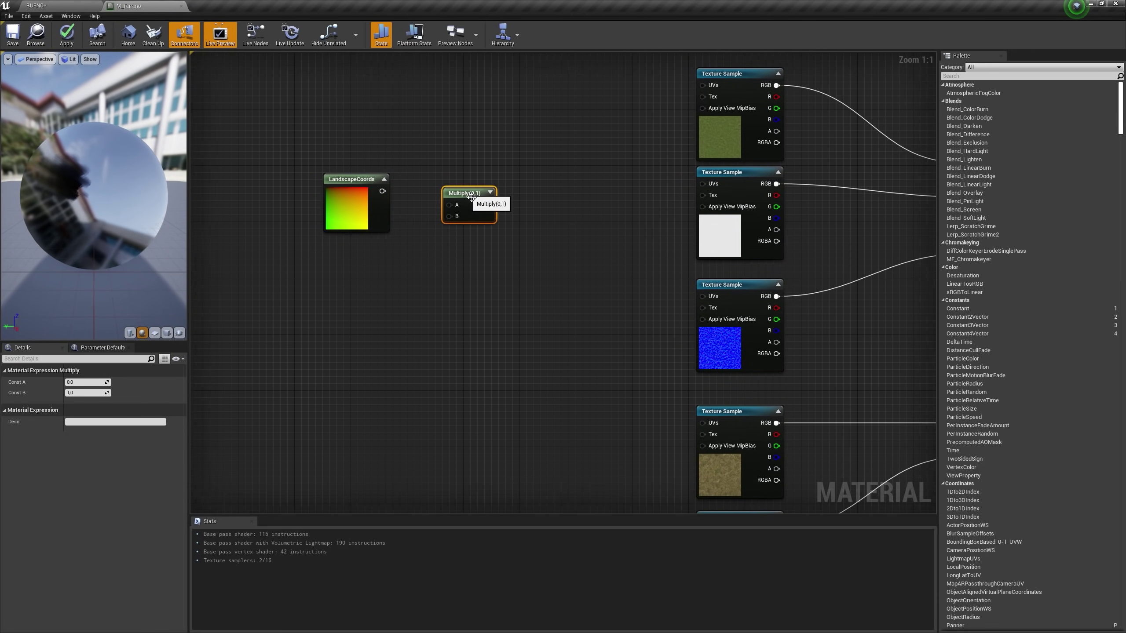
Connect LandscapeCoords to Multiply's A input and a new scalar parameter named GrassSize to its B input
left_click_drag(383, 192, 411, 283)
type("scala")
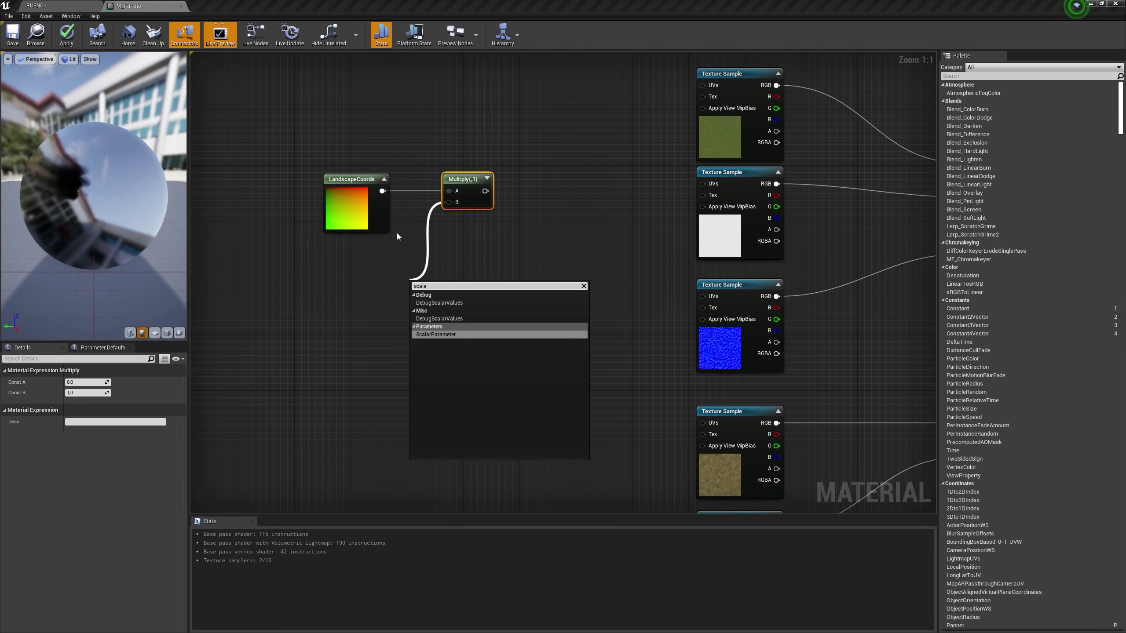
key("Return")
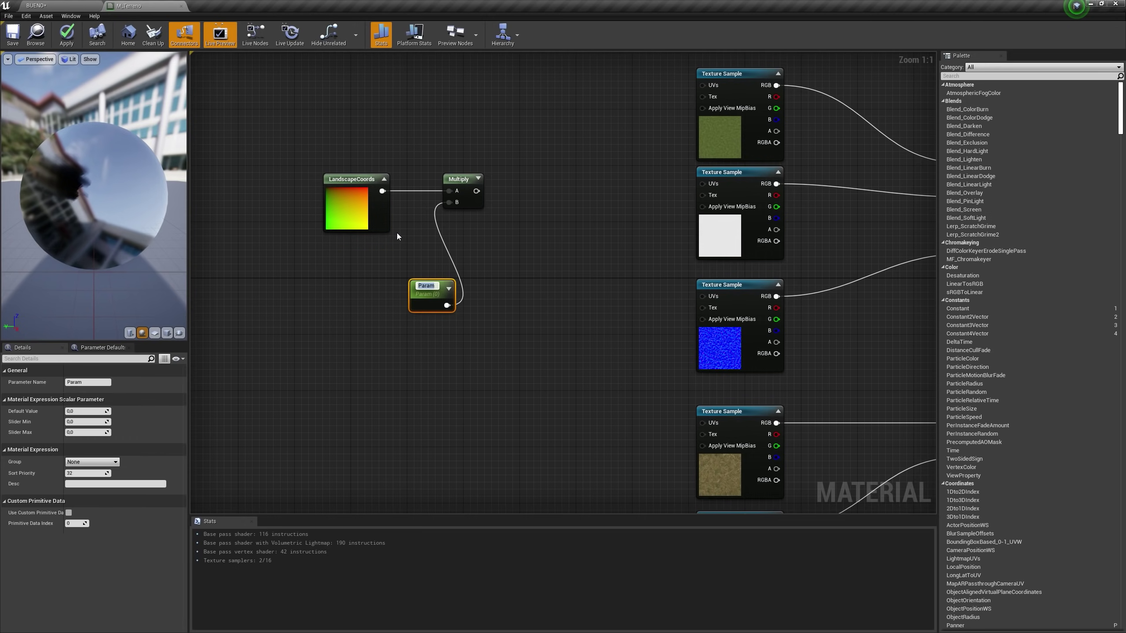
type("Grass Size")
key("Return")
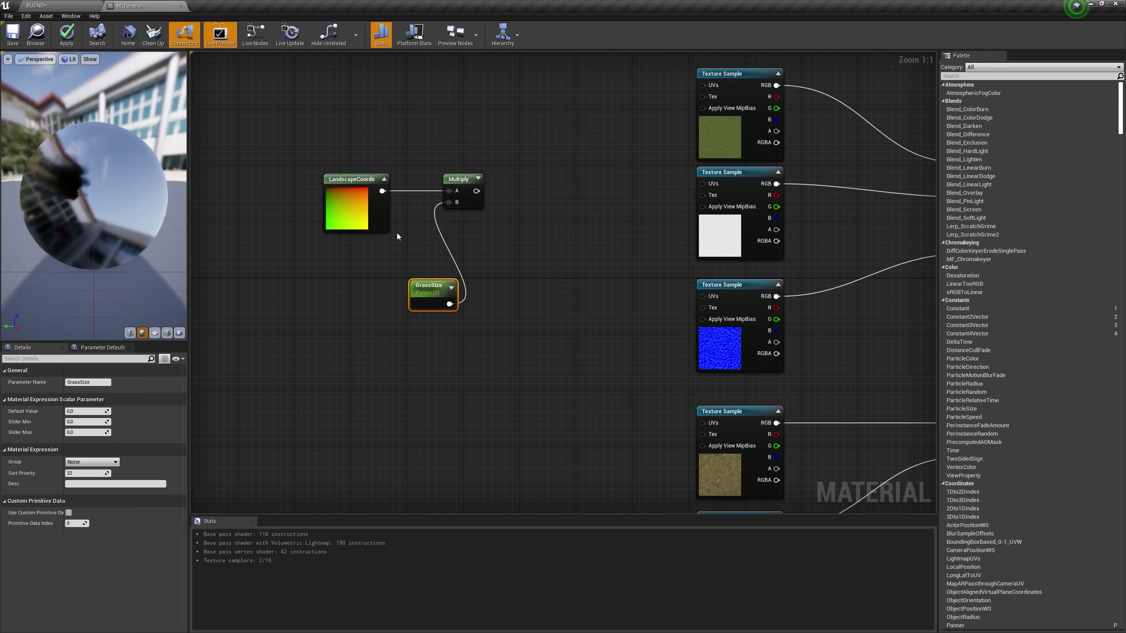
left_click_drag(435, 294, 390, 265)
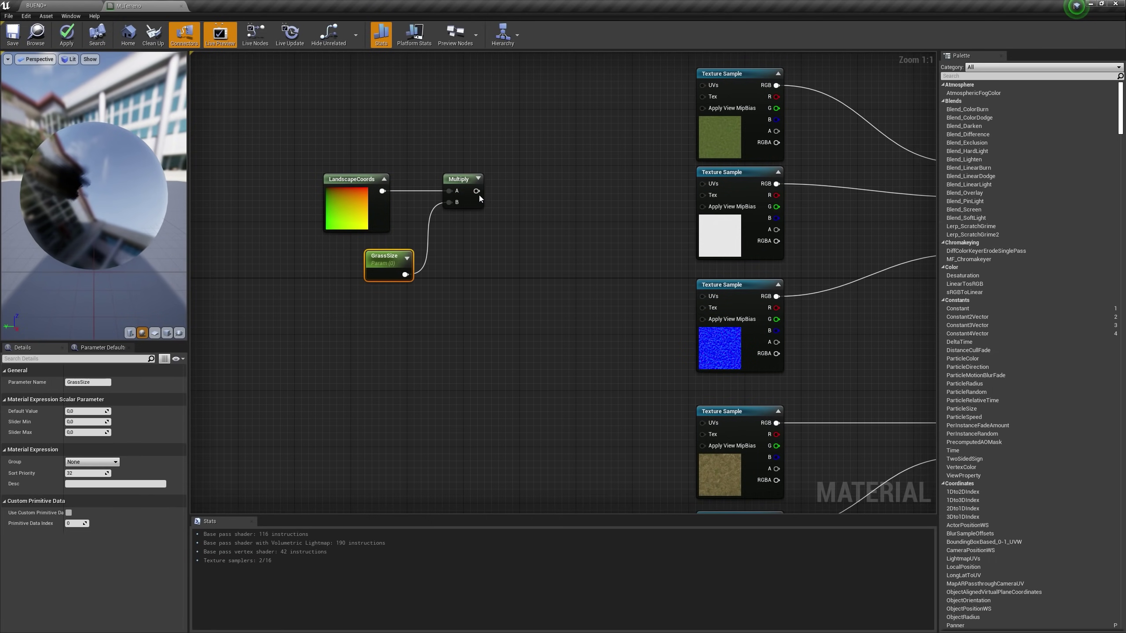
Connect the Multiply output to the UVs inputs of the three grass Texture Samples
right_click_drag(561, 225, 472, 296)
left_click_drag(432, 274, 651, 163)
left_click_drag(433, 276, 652, 262)
left_click_drag(427, 274, 651, 374)
right_click_drag(501, 448, 512, 371)
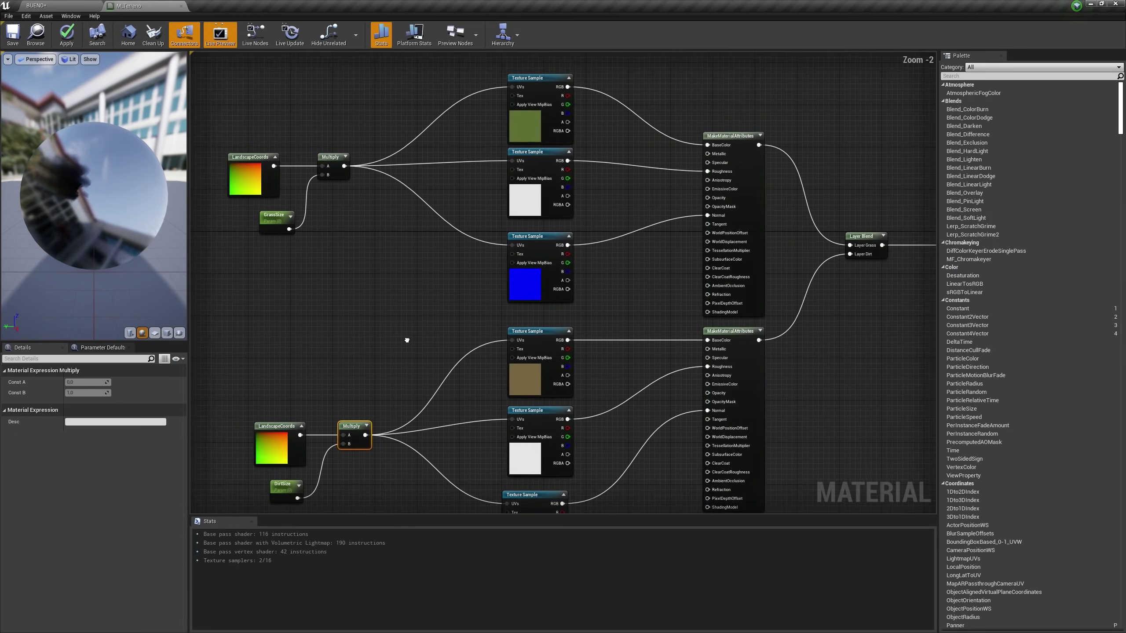
Save M_Terreno and create a material instance of it in the Tutorial_Assets Materials folder
right_click_drag(395, 252, 417, 258)
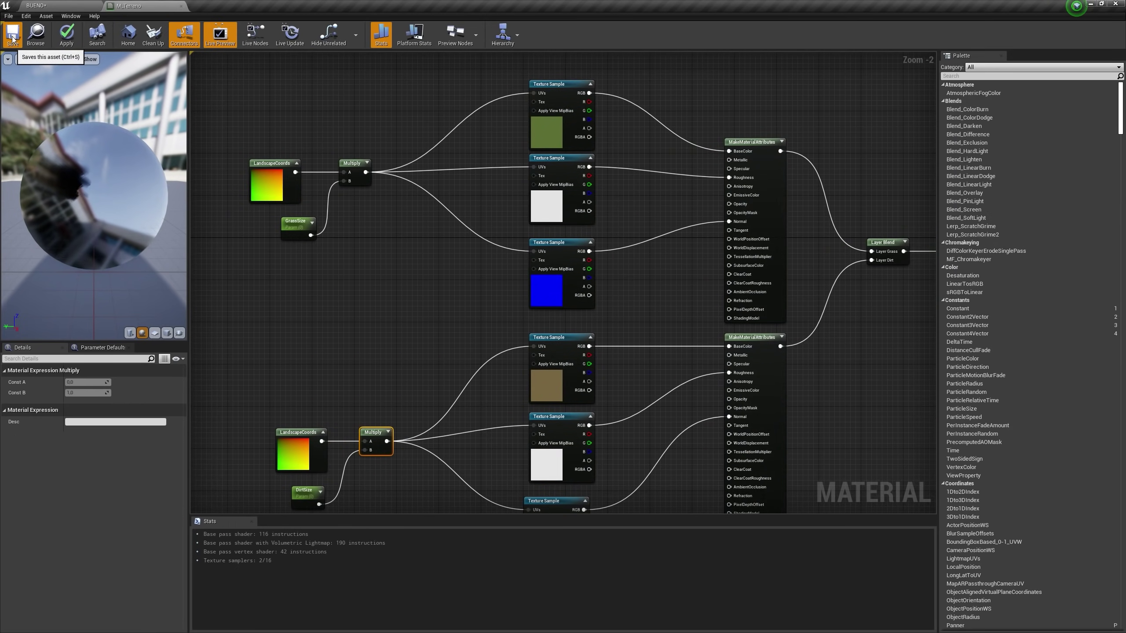
left_click(41, 6)
left_click(195, 481)
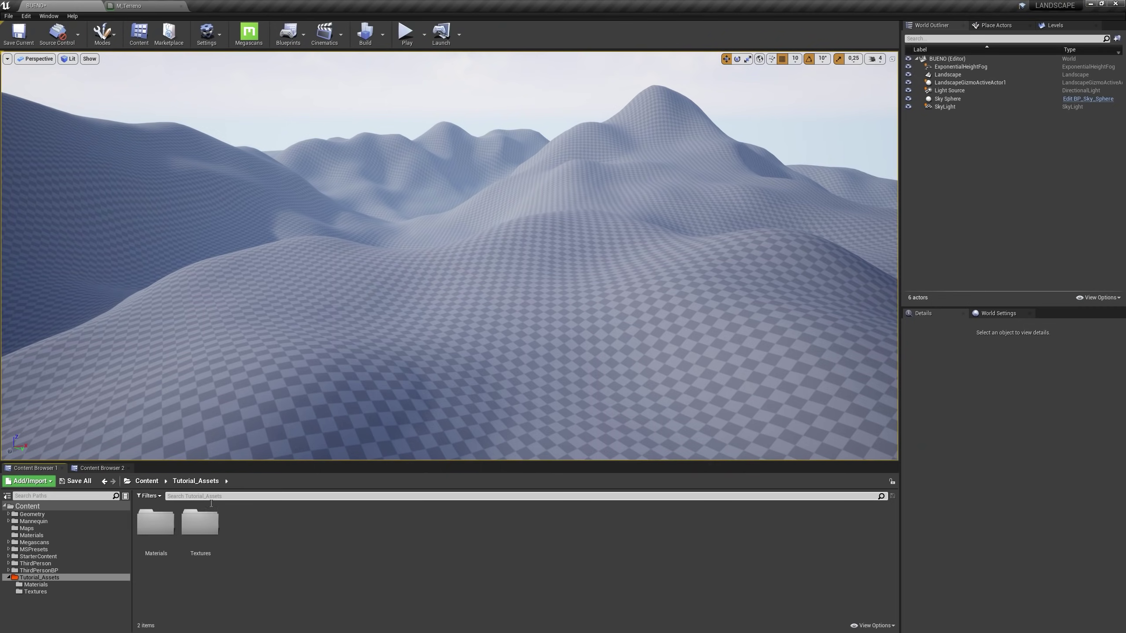
double_click(169, 538)
right_click(170, 541)
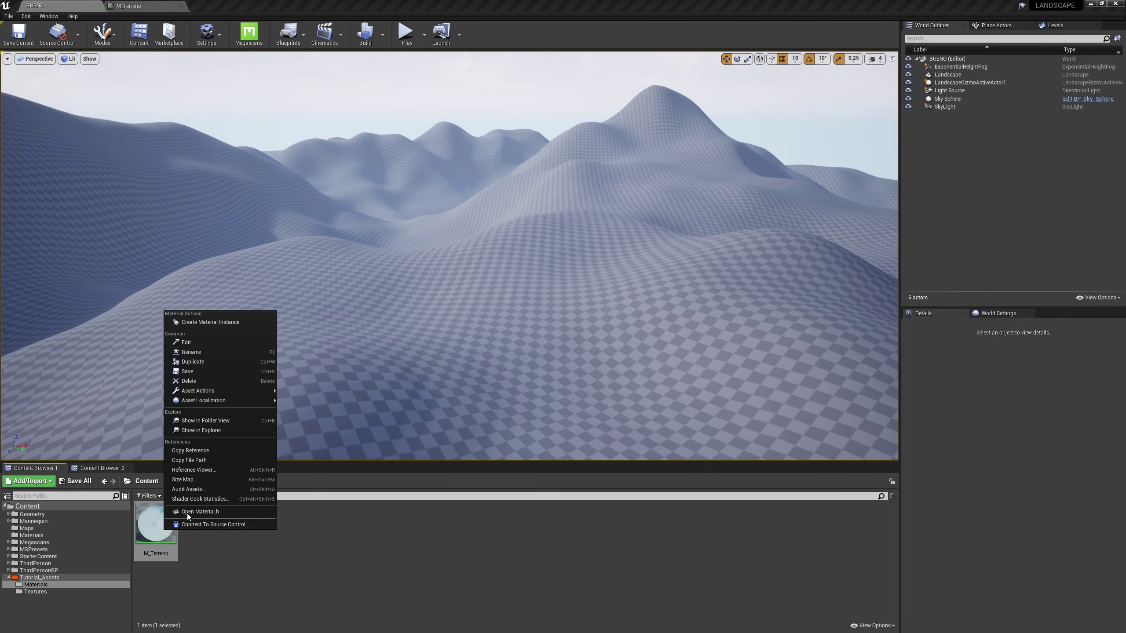
left_click(216, 325)
key("Return")
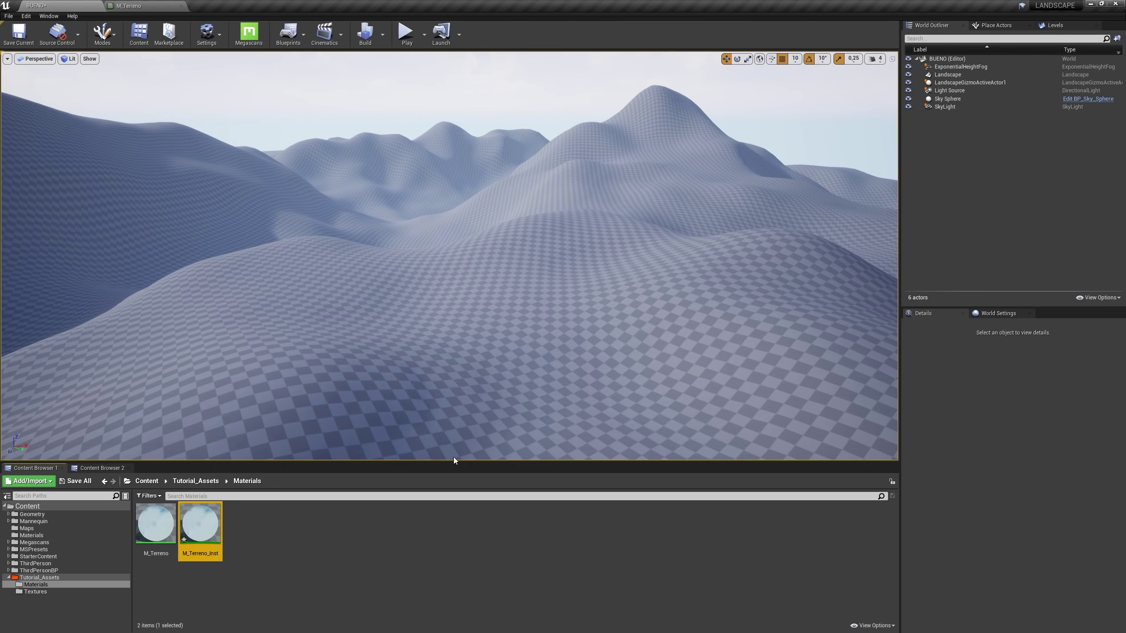
Assign the M_Terreno_Inst material instance as the Landscape Material of the Landscape actor
left_click(446, 307)
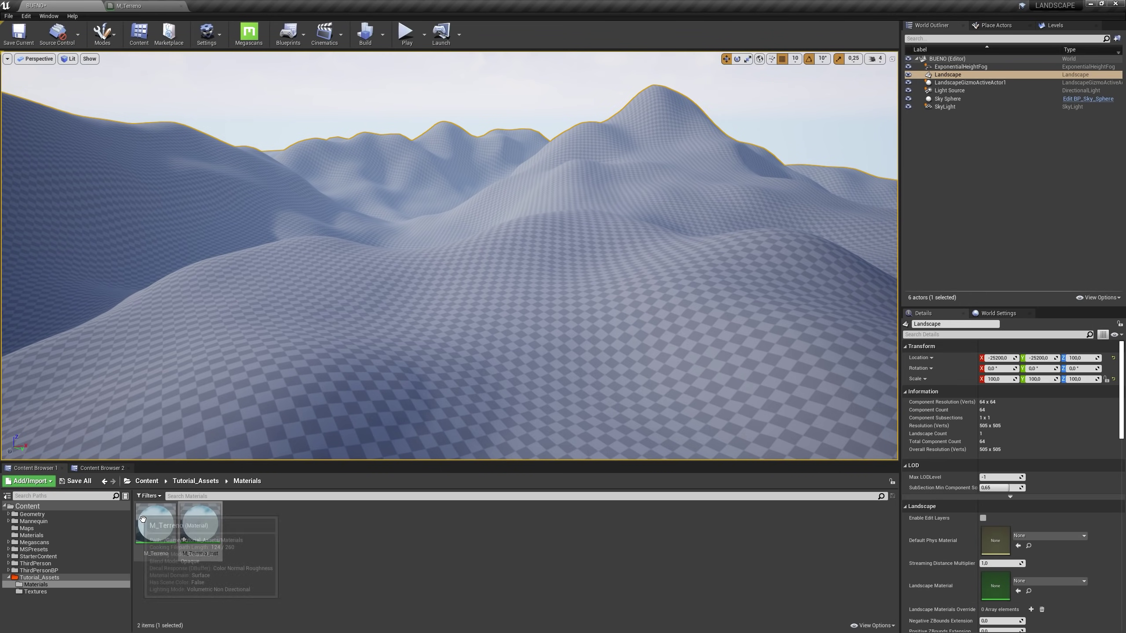
left_click(200, 525)
left_click(1018, 592)
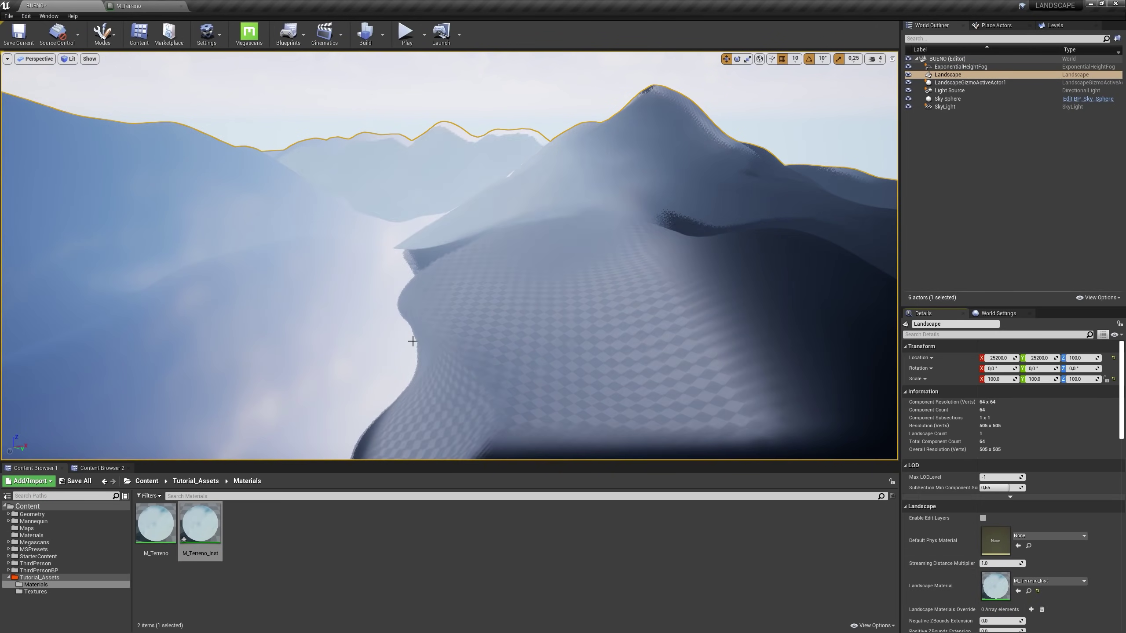
Enter landscape Paint mode and create the Grass layer's Grass_LayerInfo object in the BUENO_sharedassets folder
mouse_move(534, 307)
right_mouse_down()
mouse_move(527, 284)
mouse_move(508, 310)
mouse_move(534, 318)
right_mouse_up()
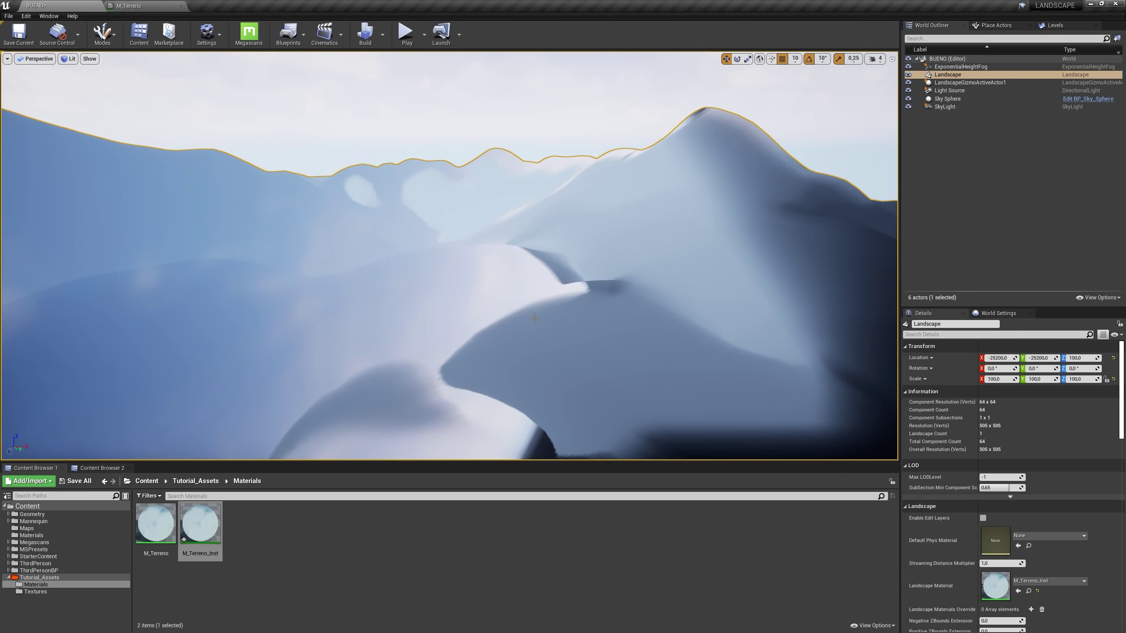
key("shift+3")
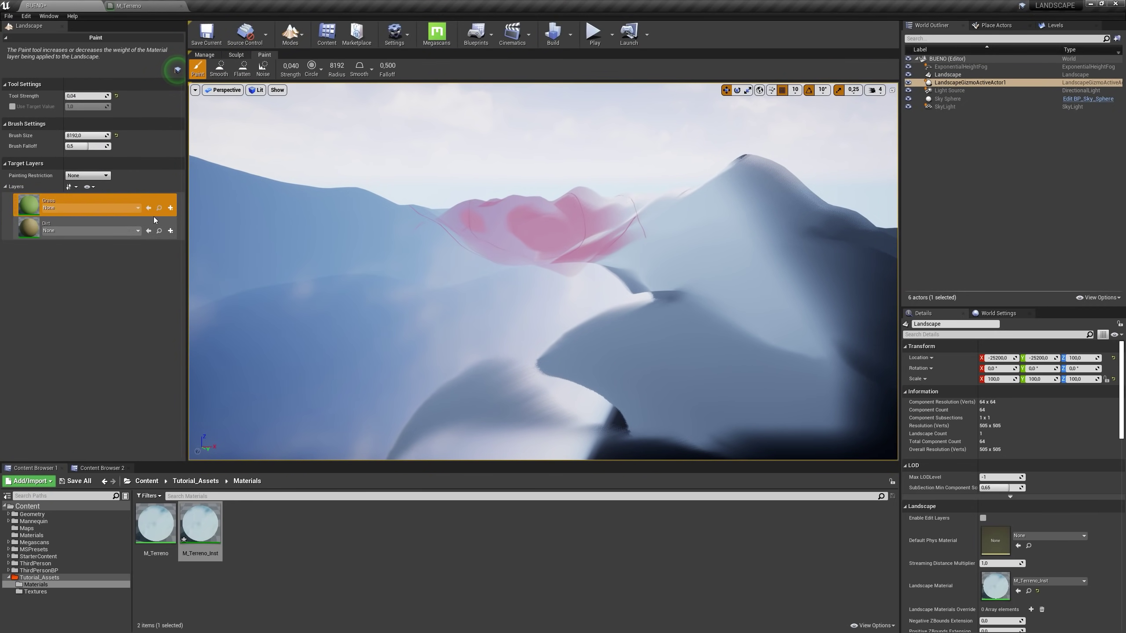
left_click(170, 207)
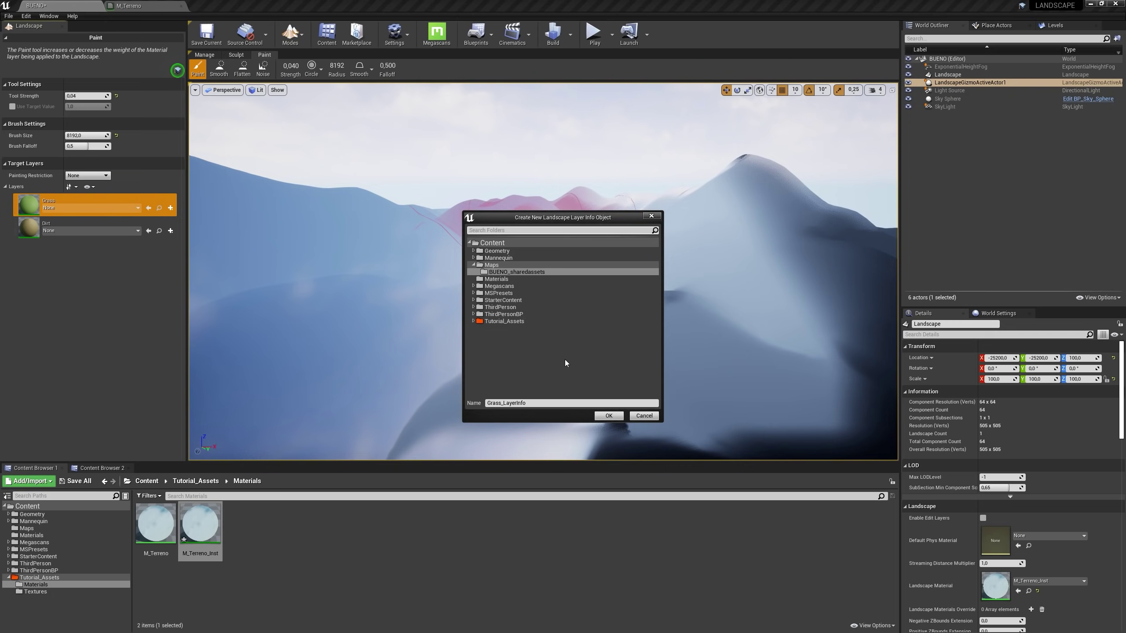
left_click(609, 416)
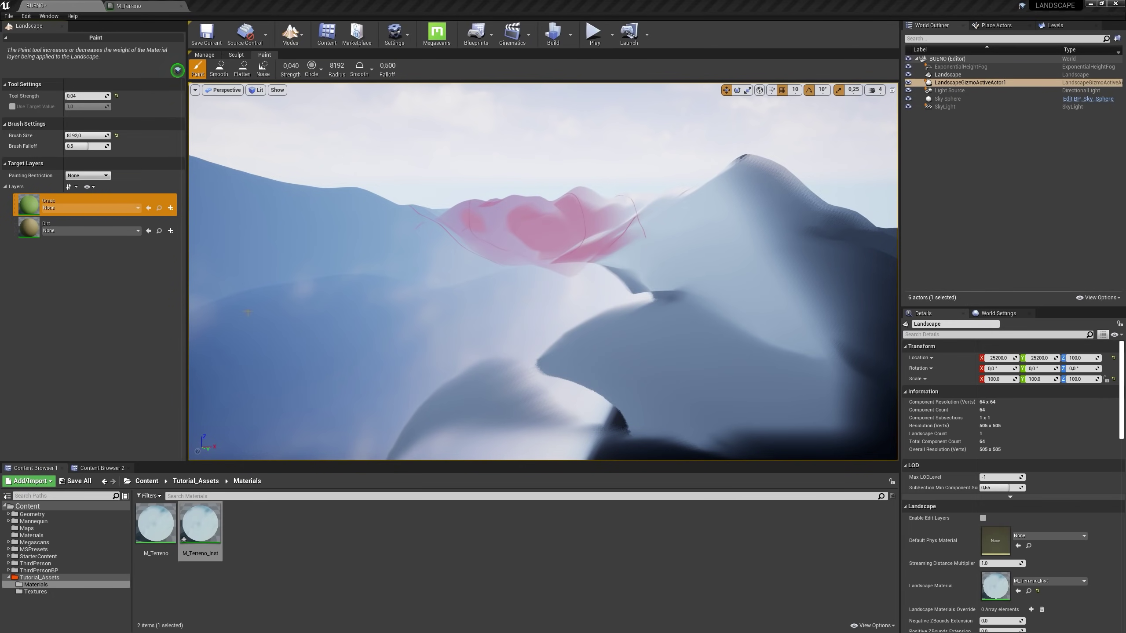
Create the Dirt layer's Dirt_LayerInfo object in the BUENO_sharedassets folder and check the landscape's surface
left_click(170, 231)
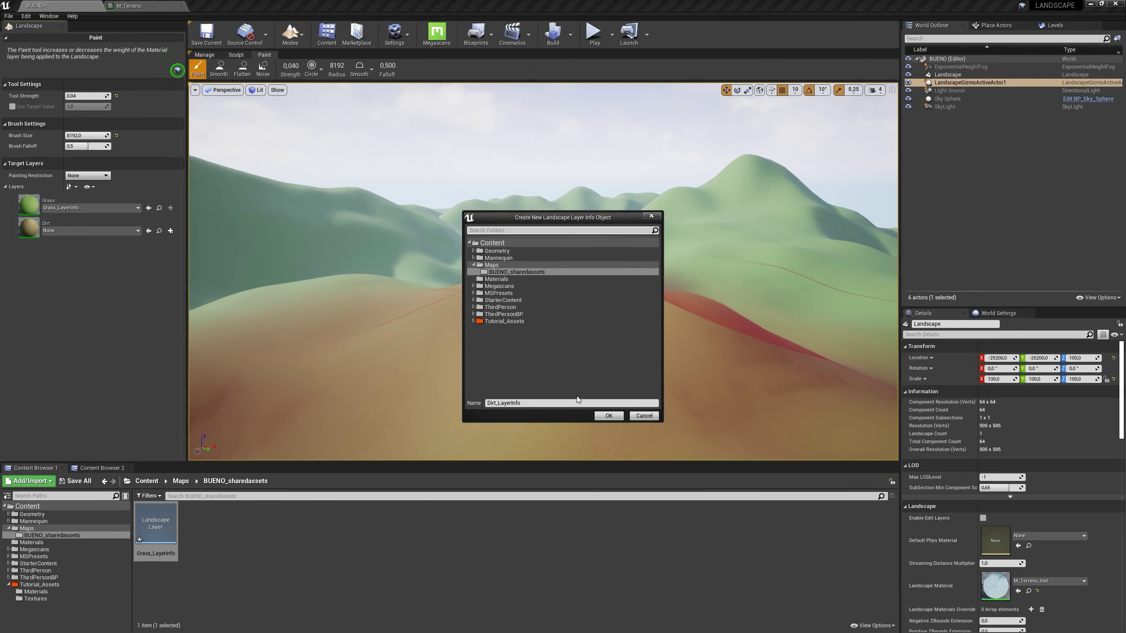
left_click(608, 415)
right_click_drag(538, 378, 538, 378)
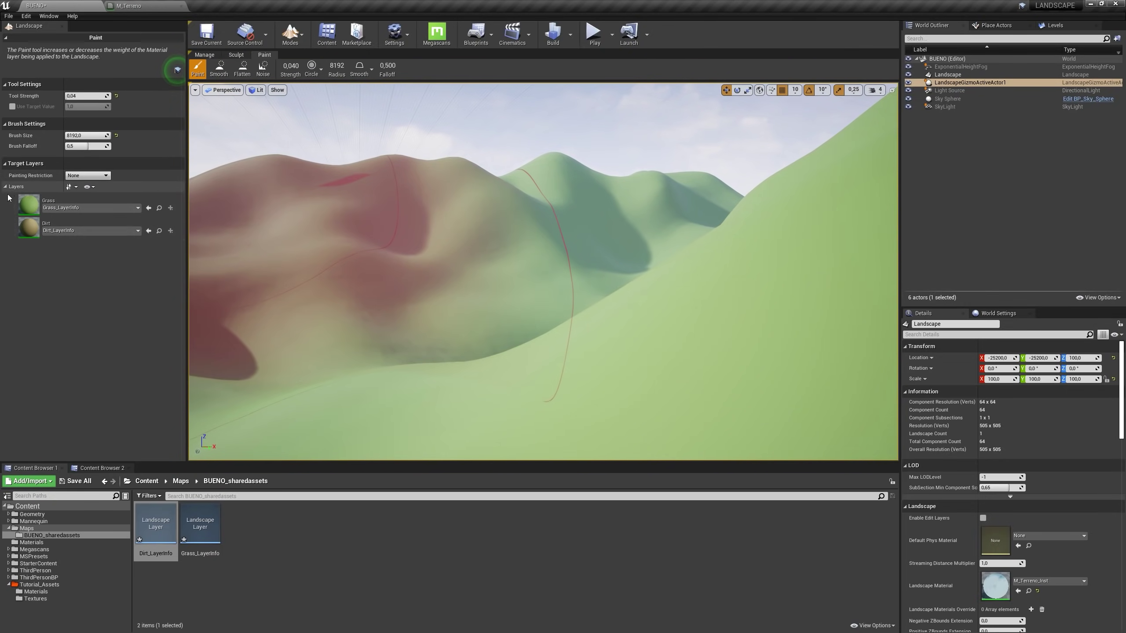
left_click(38, 209)
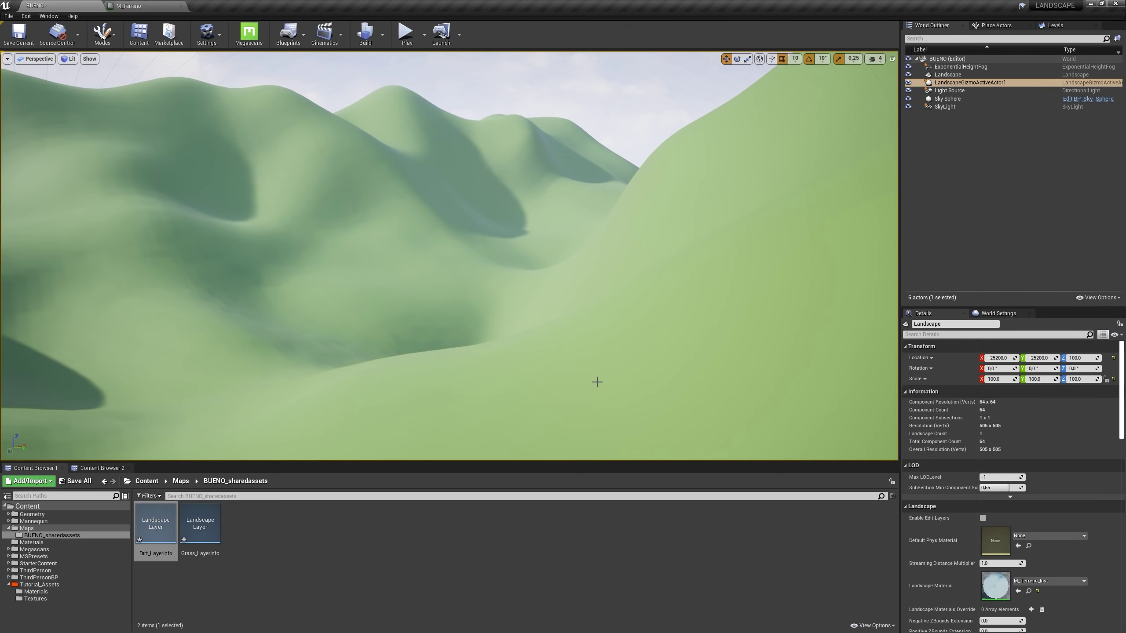
right_click_drag(597, 382, 767, 368)
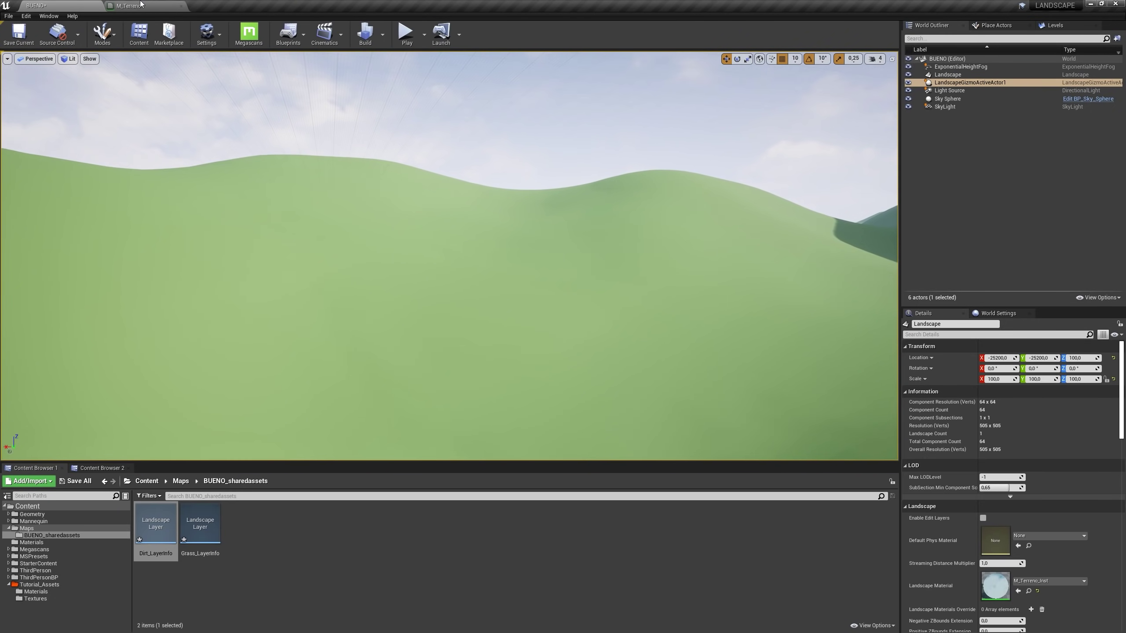
In M_Terreno, set the default value of both the GrassSize and DirtSize parameters to 1 and apply the material
left_click(141, 5)
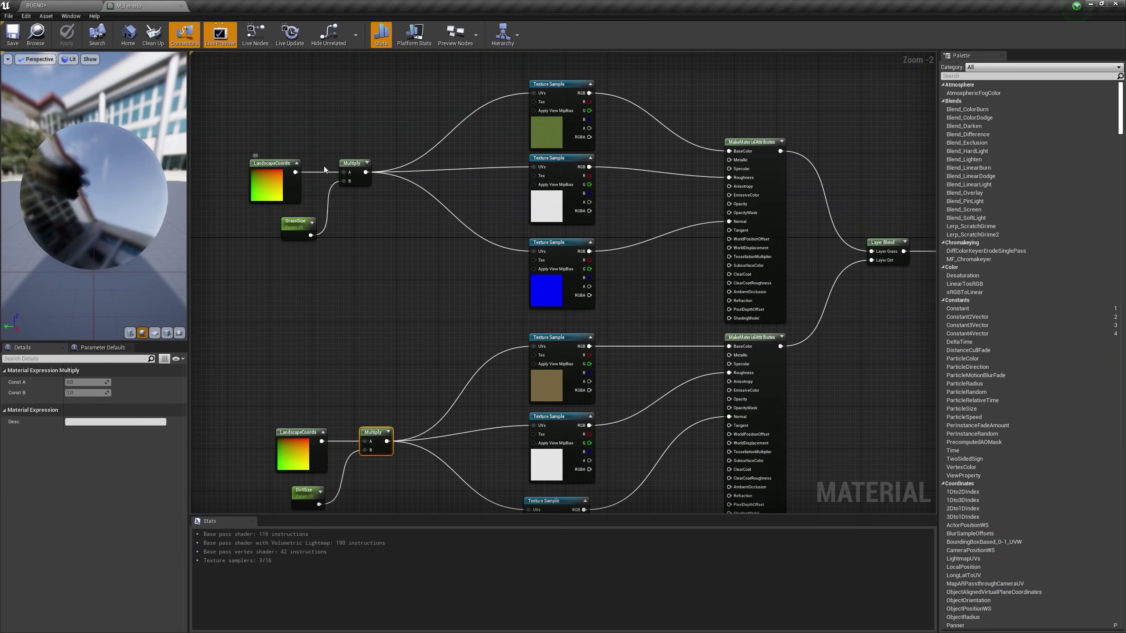
left_click(300, 228)
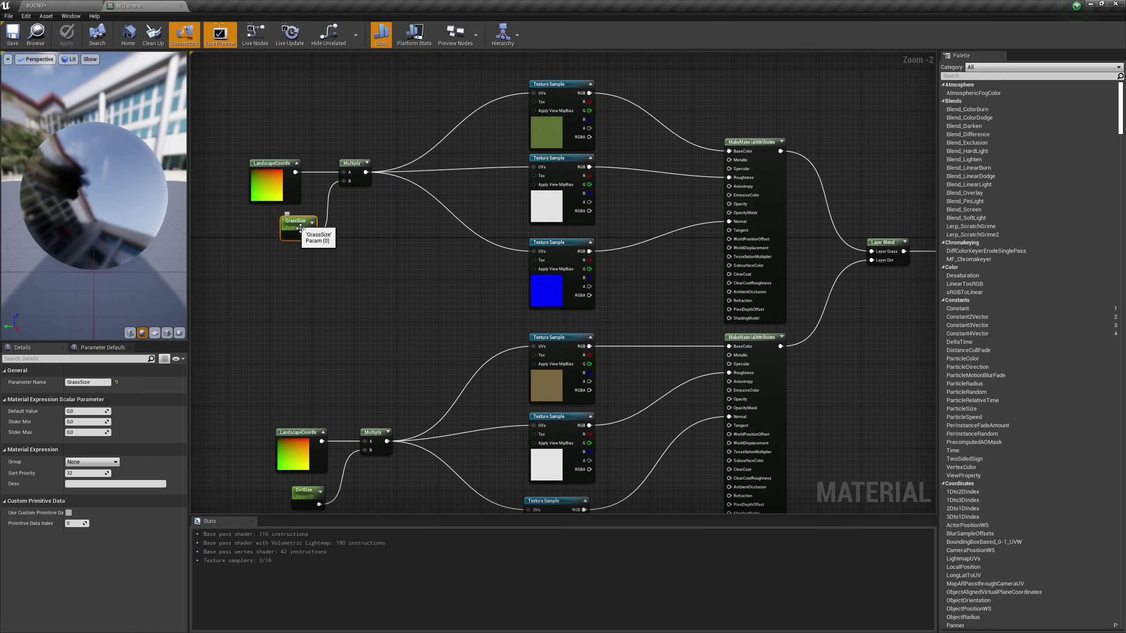
left_click(86, 411)
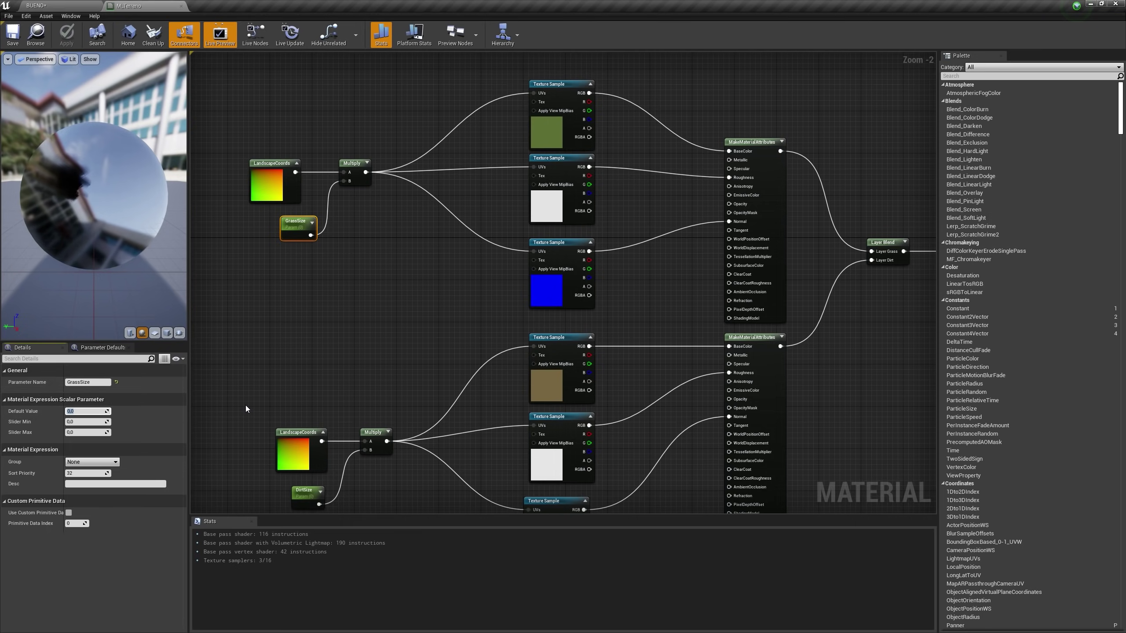
type("1")
key("Return")
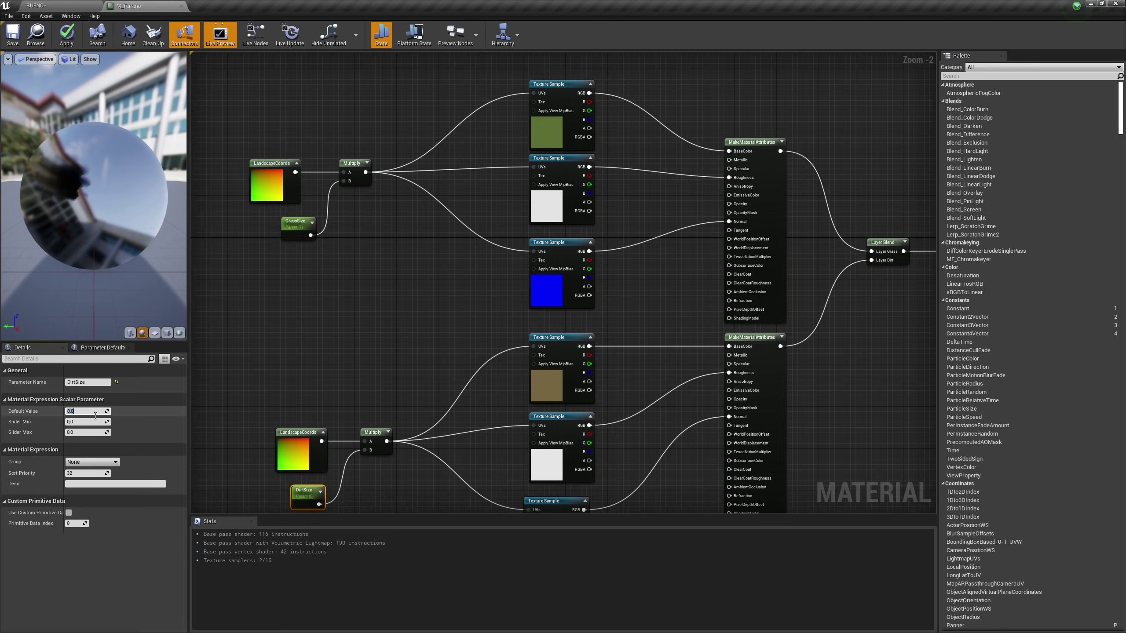
key("Return")
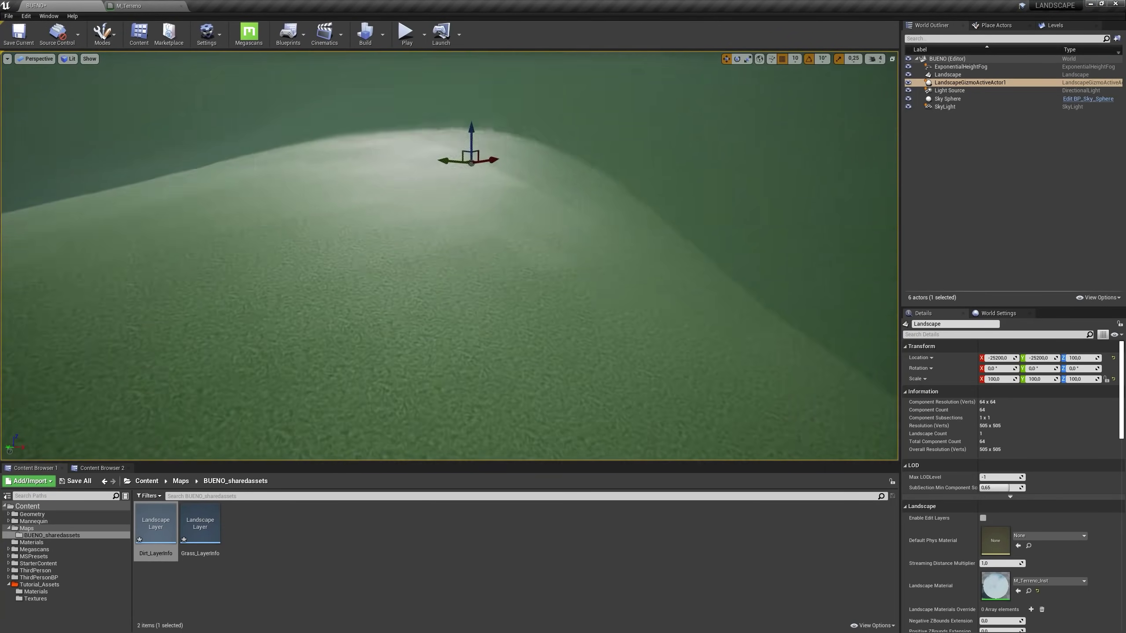
Inspect the grass texture on the terrain up close and open M_Terreno_Inst from the Tutorial_Assets Materials folder
right_click_drag(449, 256, 603, 293)
scroll(449, 255, "down", 10)
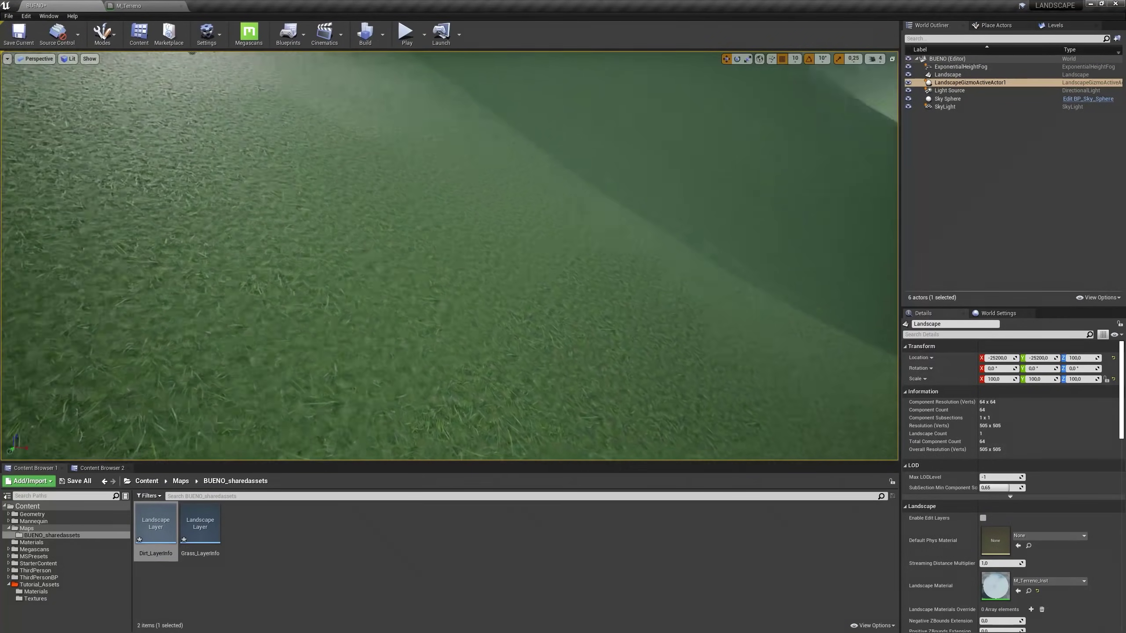
right_click_drag(450, 256, 230, 208)
key("w")
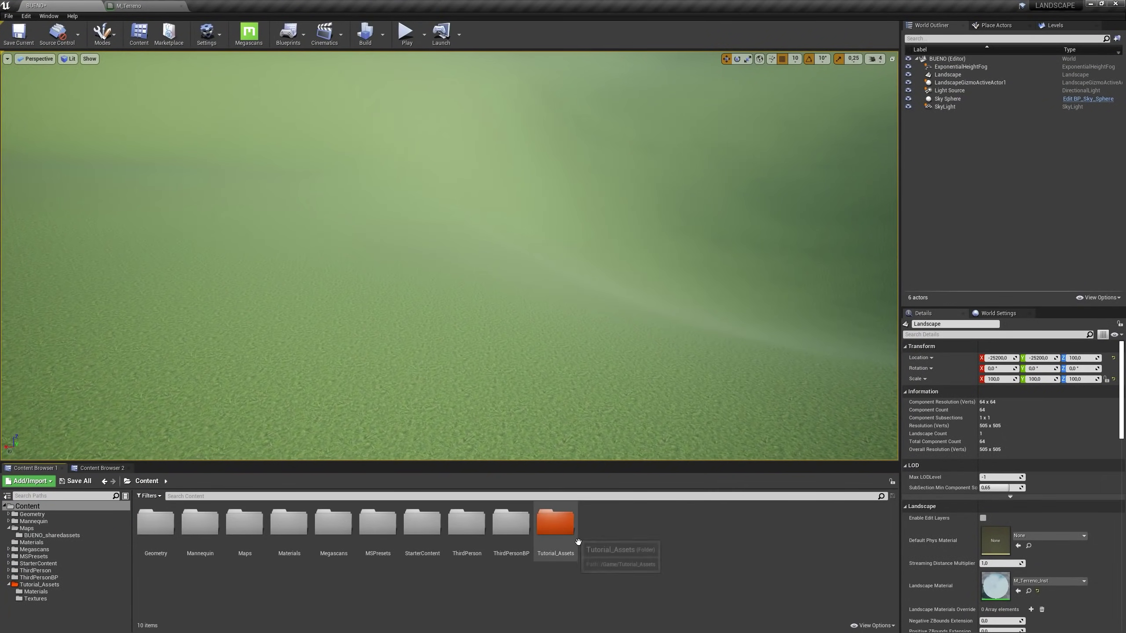
double_click(554, 521)
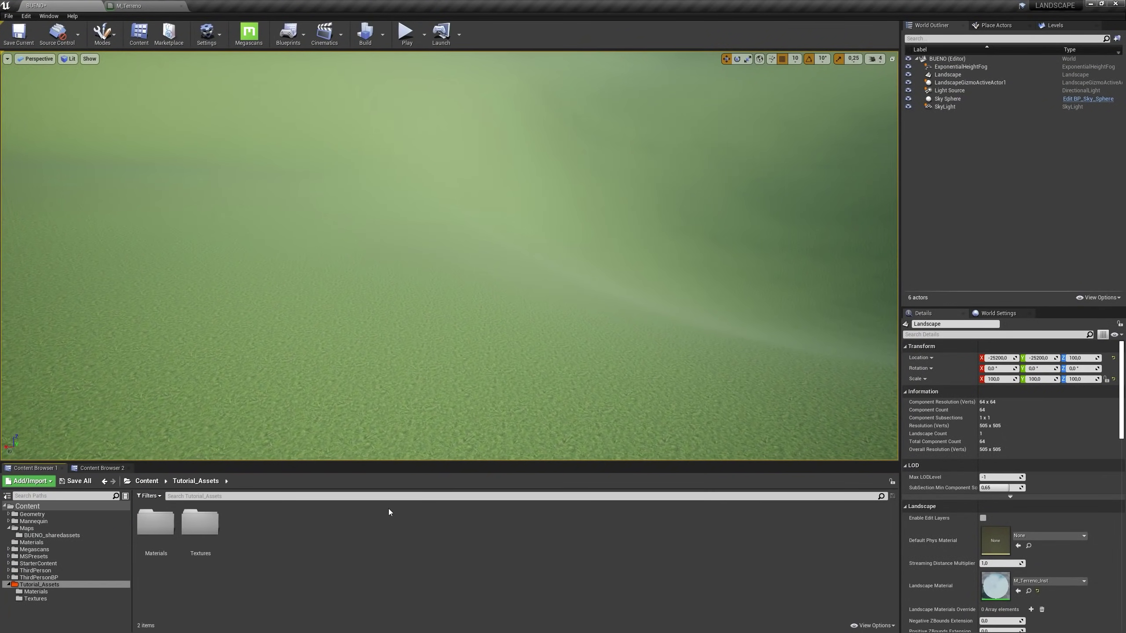
double_click(172, 530)
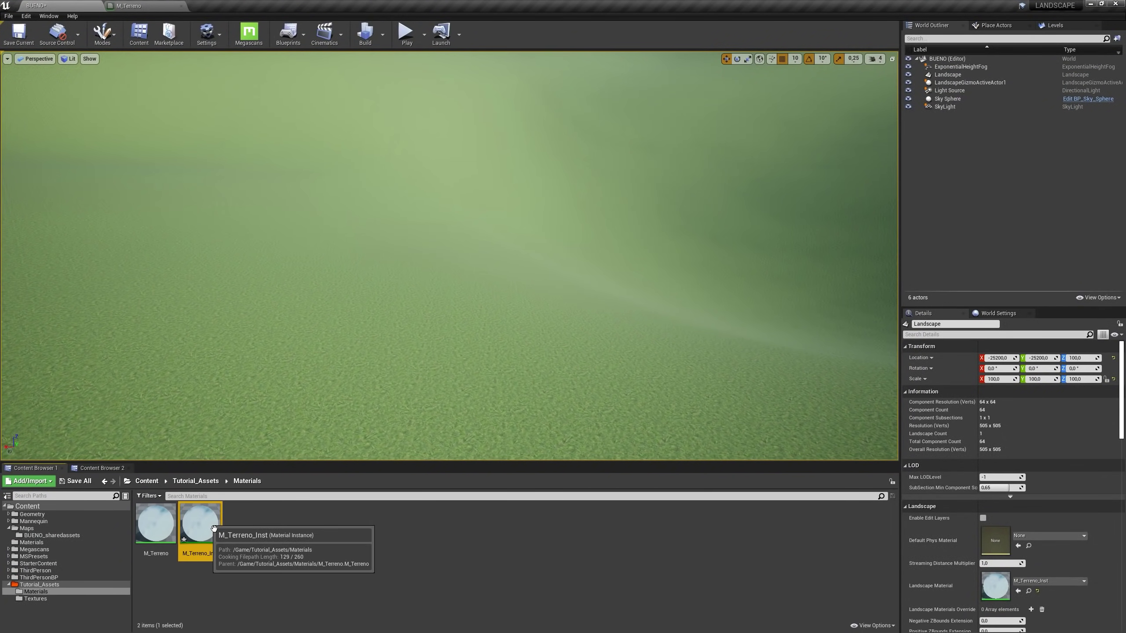
double_click(201, 521)
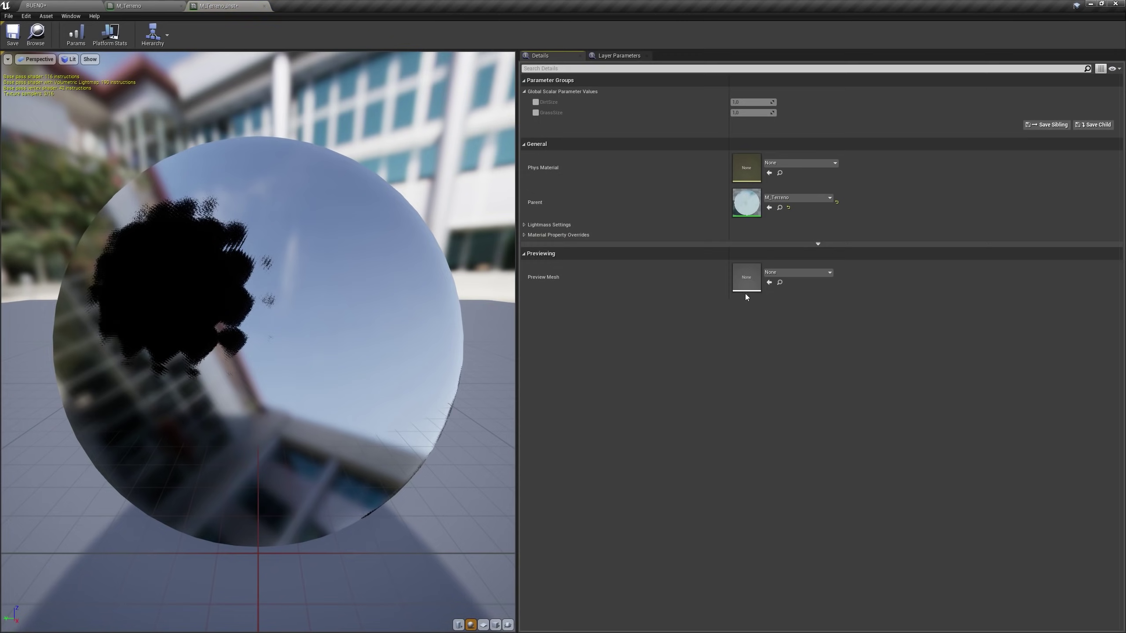
Enable the DirtSize and GrassSize overrides and float the M_Terreno_Inst editor over the level viewport
left_click(536, 102)
left_click(535, 113)
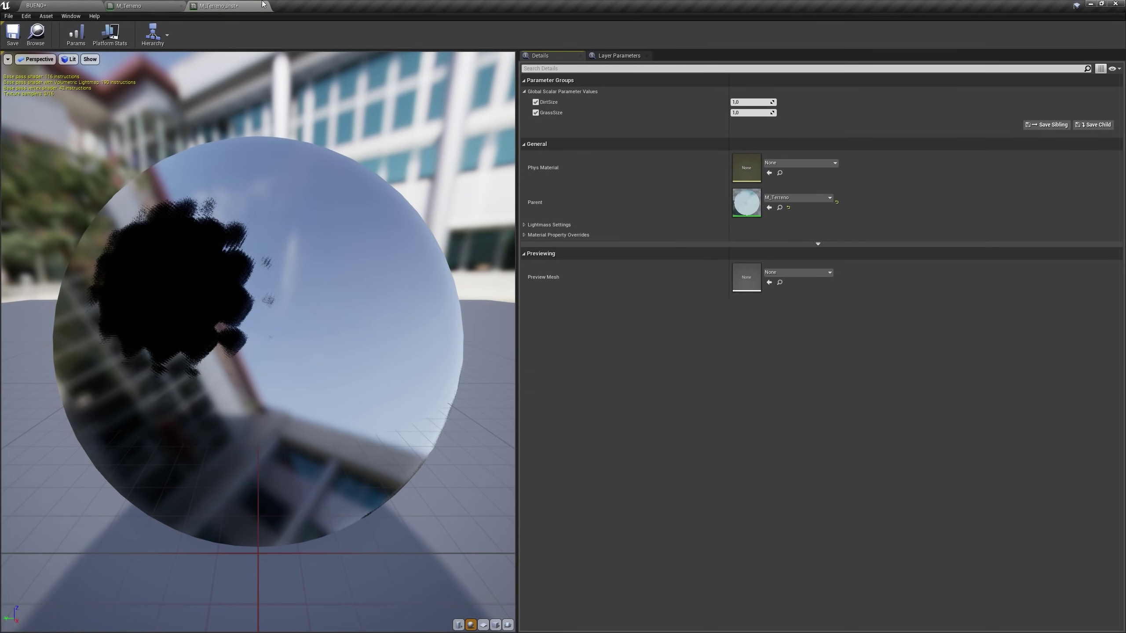
left_click_drag(223, 7, 774, 218)
left_click(73, 5)
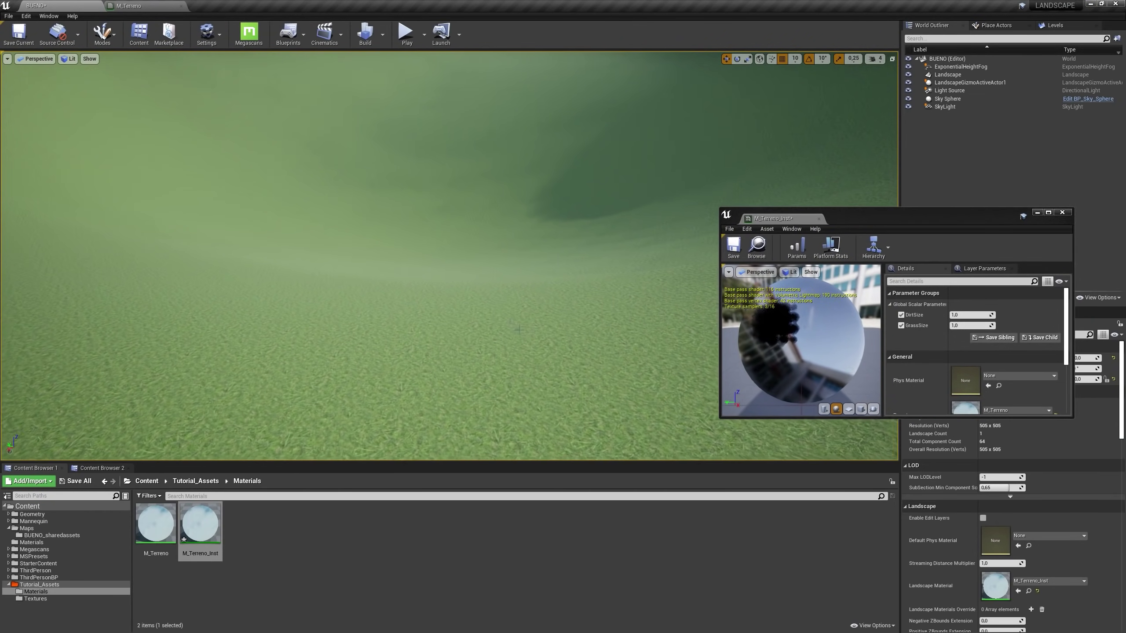
Set the instance's GrassSize to 0.5, then try a smaller value while comparing the grass scale on the terrain
left_click(969, 326)
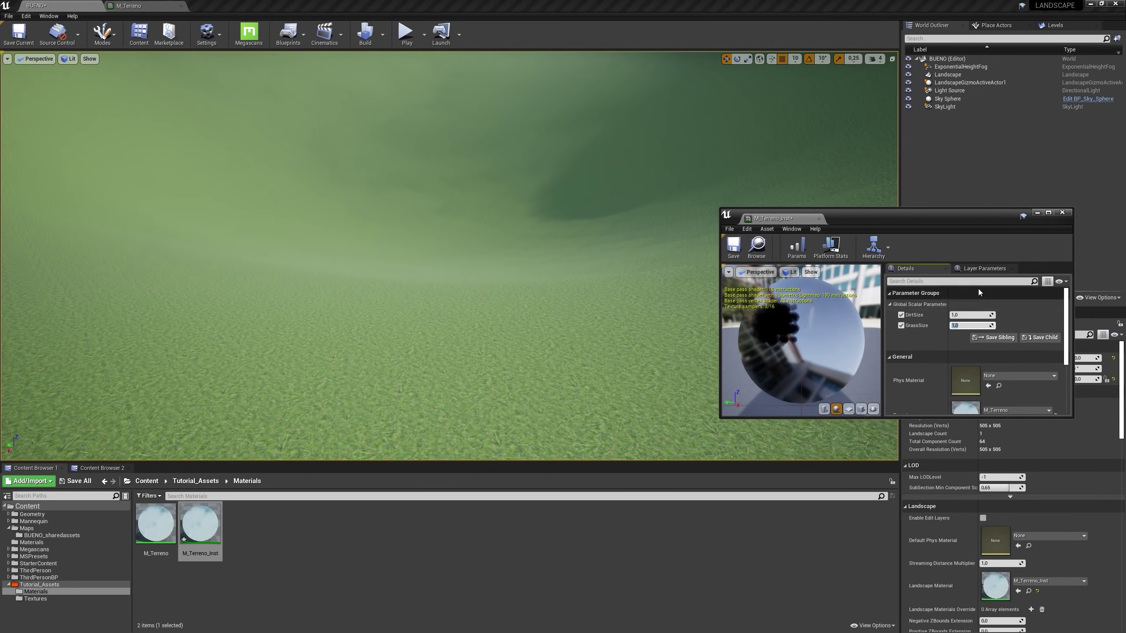
type(".5")
key("Return")
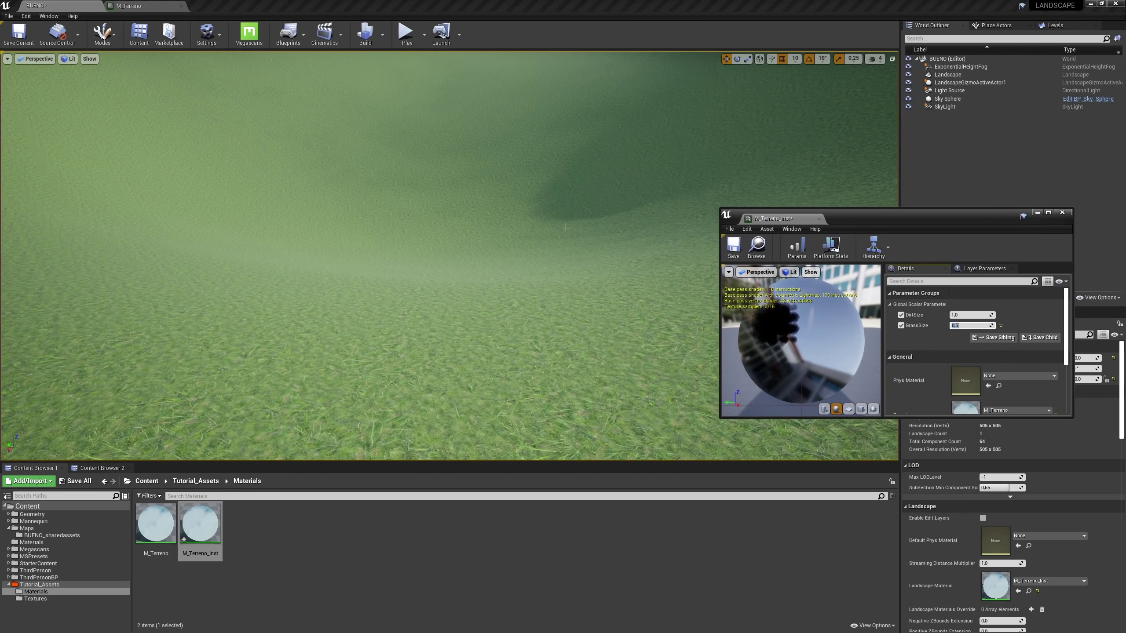
right_click_drag(554, 288, 554, 377)
left_click(968, 326)
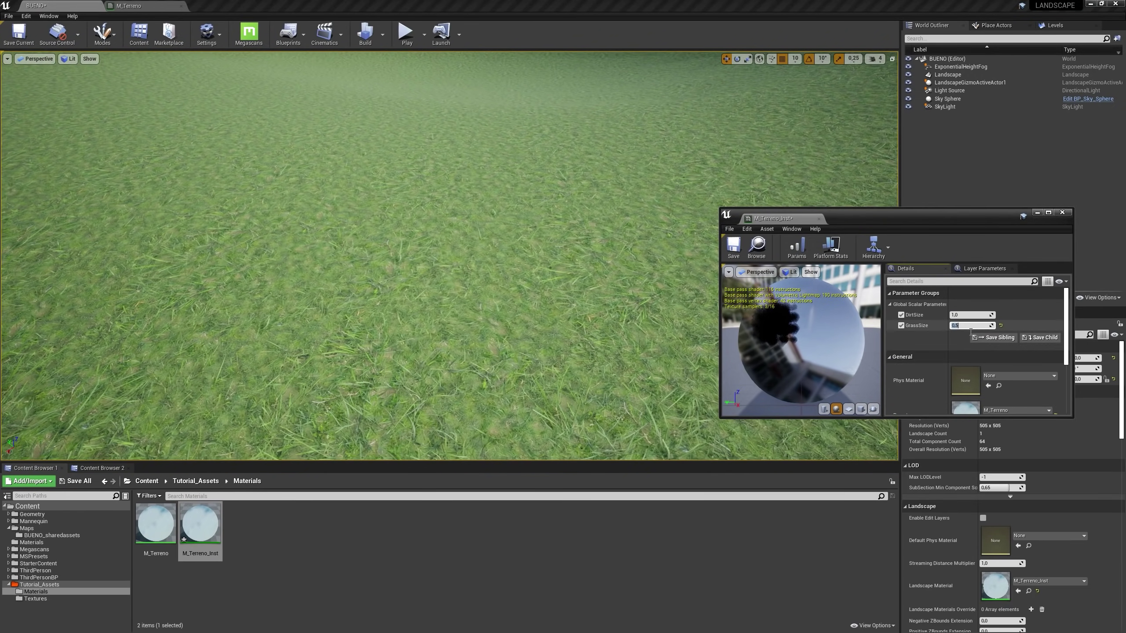
key("Return")
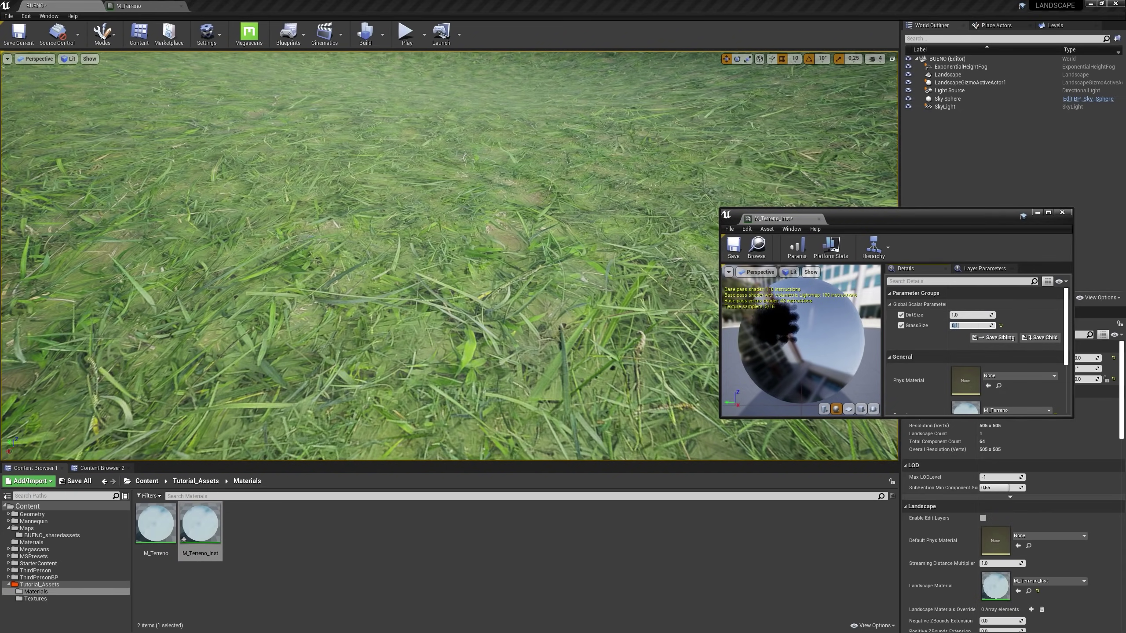
right_click_drag(554, 288, 555, 204)
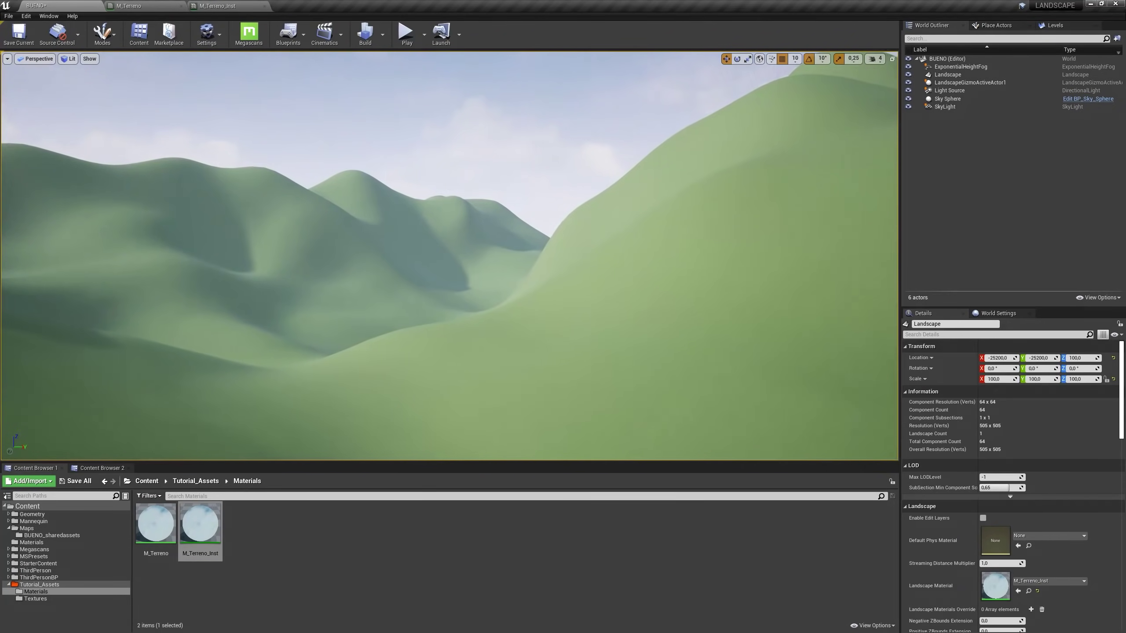
Play the level and run the character across the grass terrain to judge the texture scale, then stop playing
right_click_drag(450, 255, 426, 270)
left_click(406, 34)
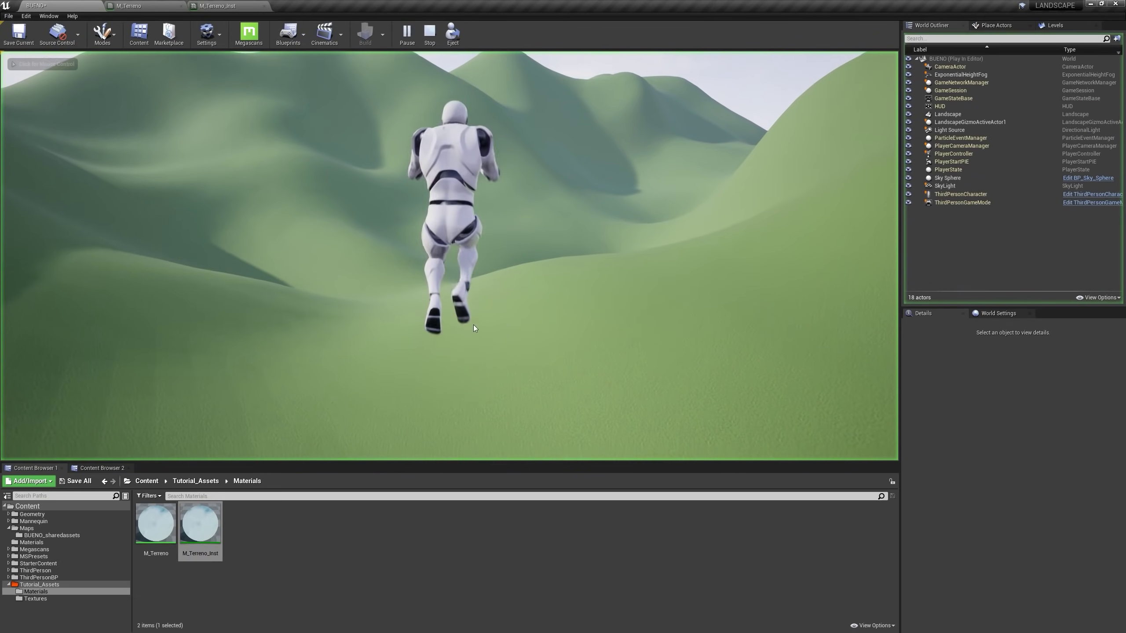
key("w")
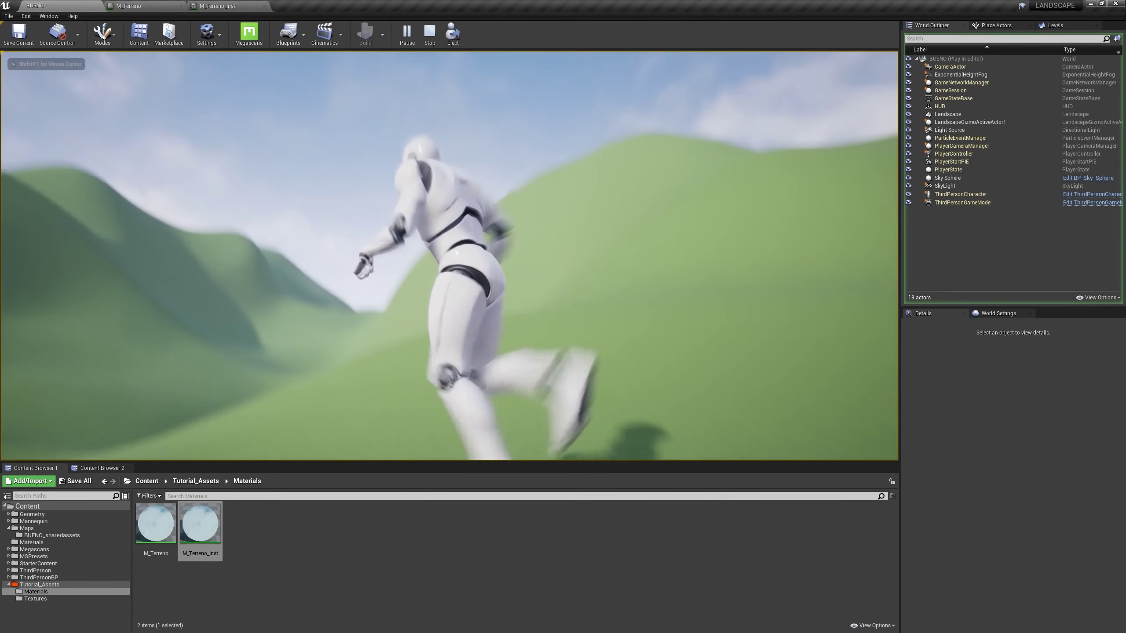
key("d")
key("w")
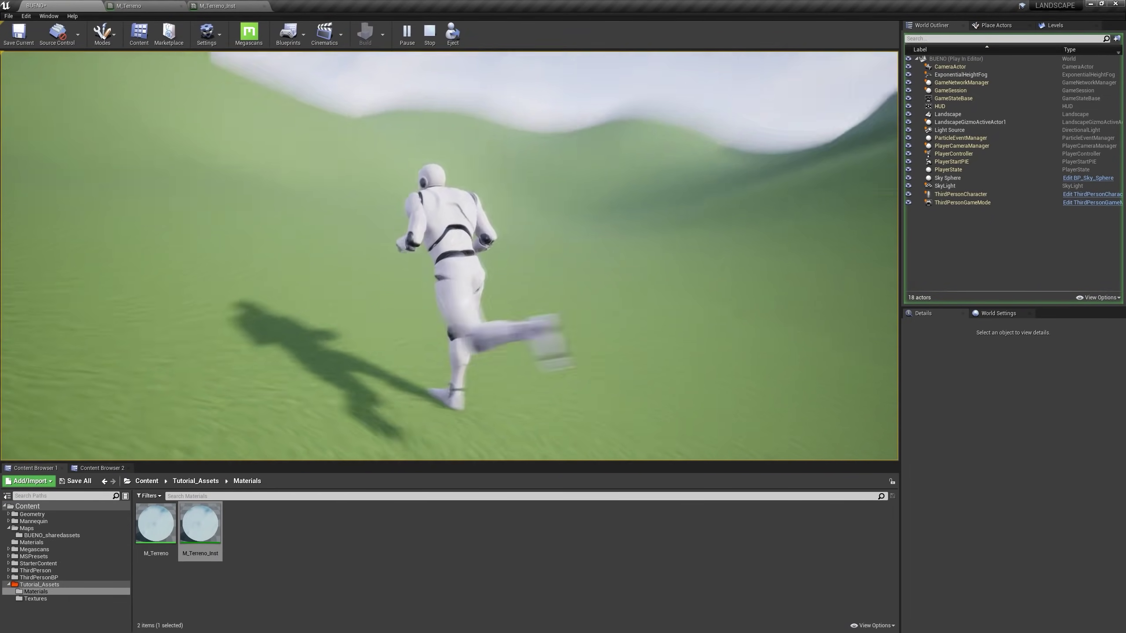
key("w")
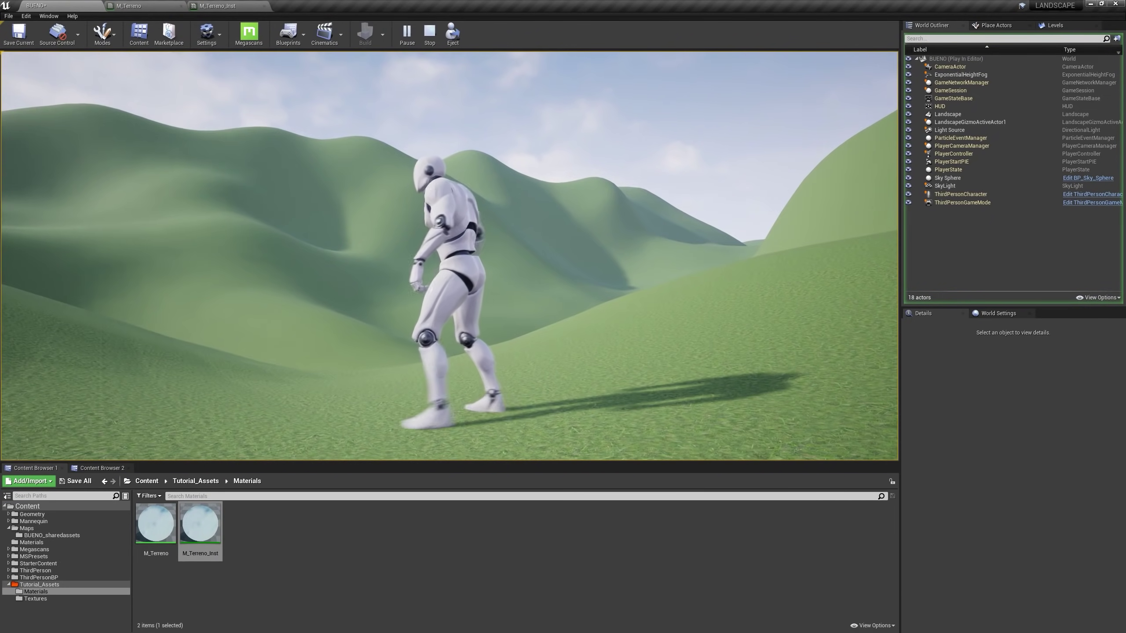
key("w")
key("Escape")
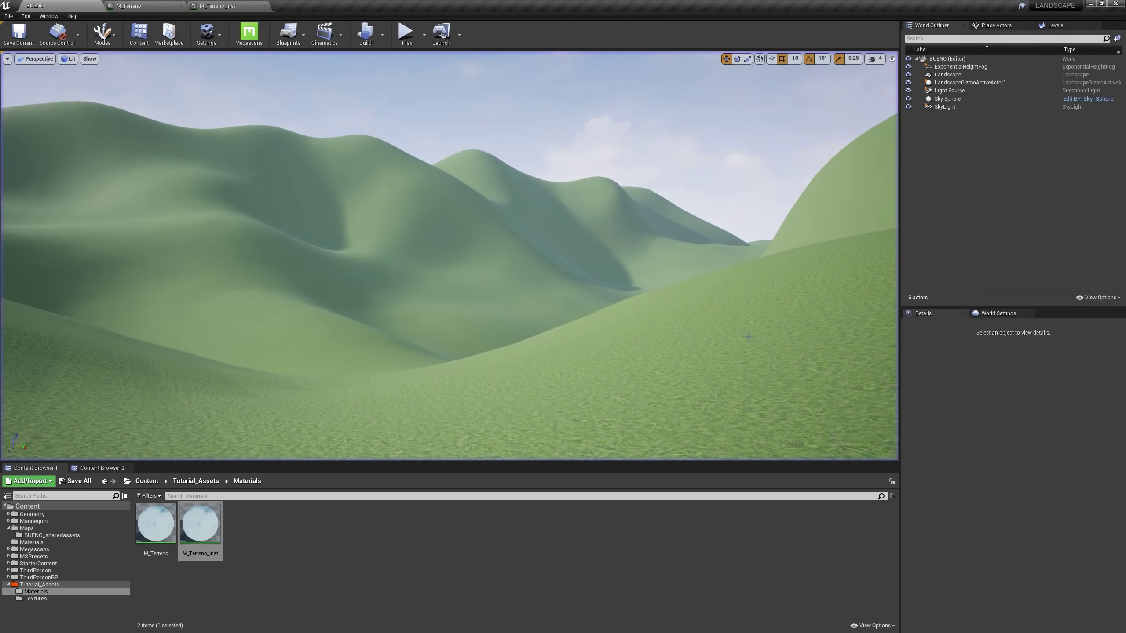
left_click(169, 3)
right_click_drag(464, 289, 302, 331)
right_click_drag(716, 400, 802, 419)
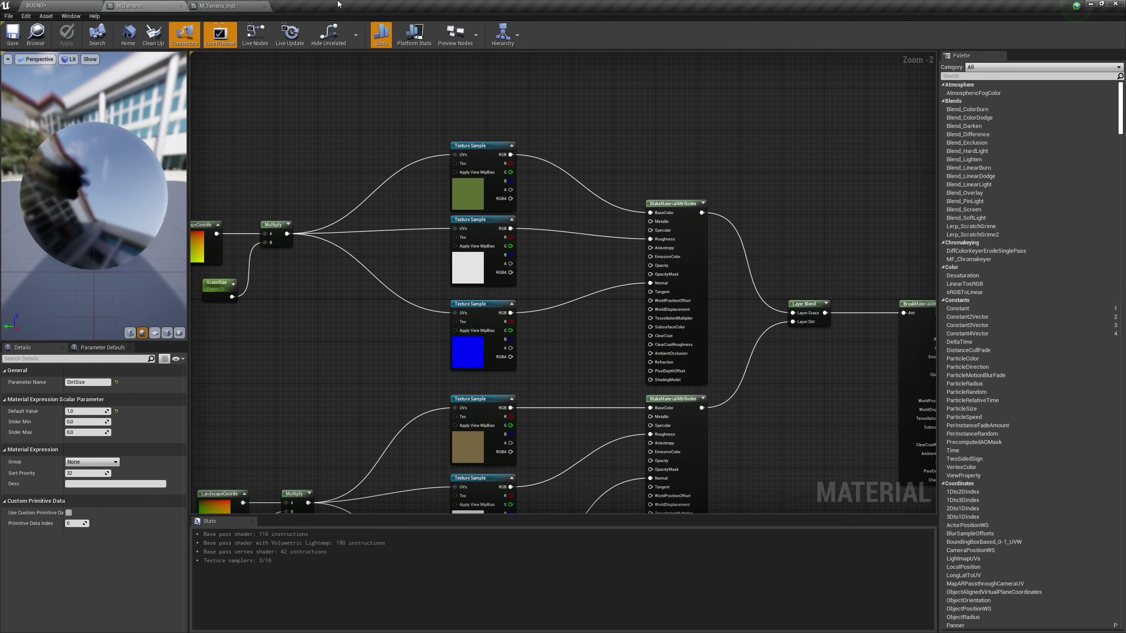
left_click(81, 3)
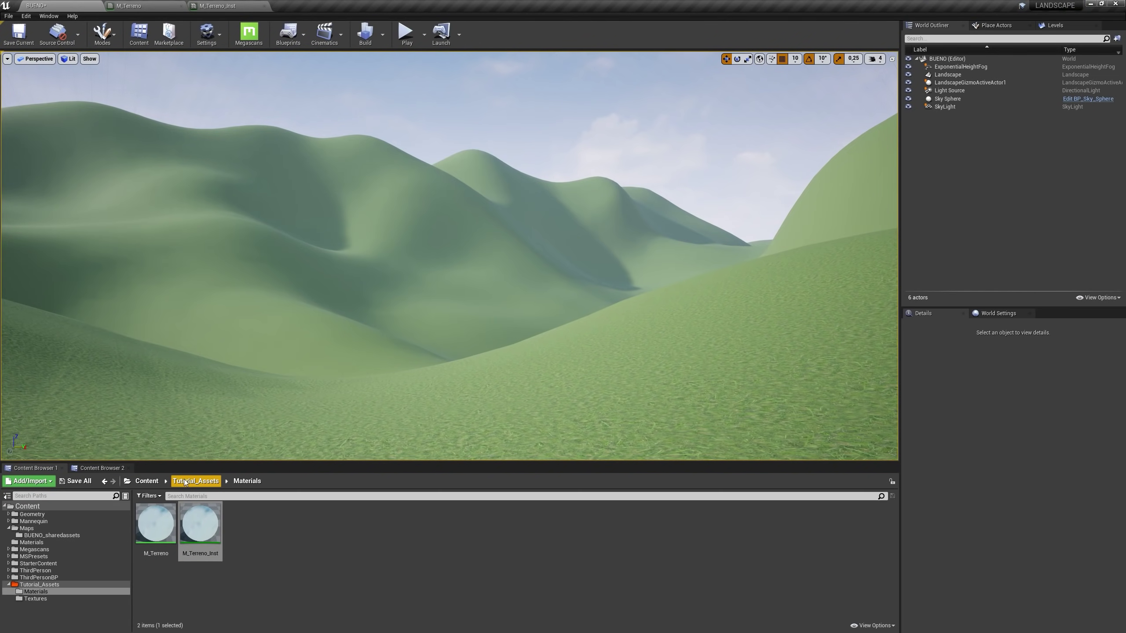
Open the M_Metal_Gold material from the StarterContent Materials folder
left_click(150, 483)
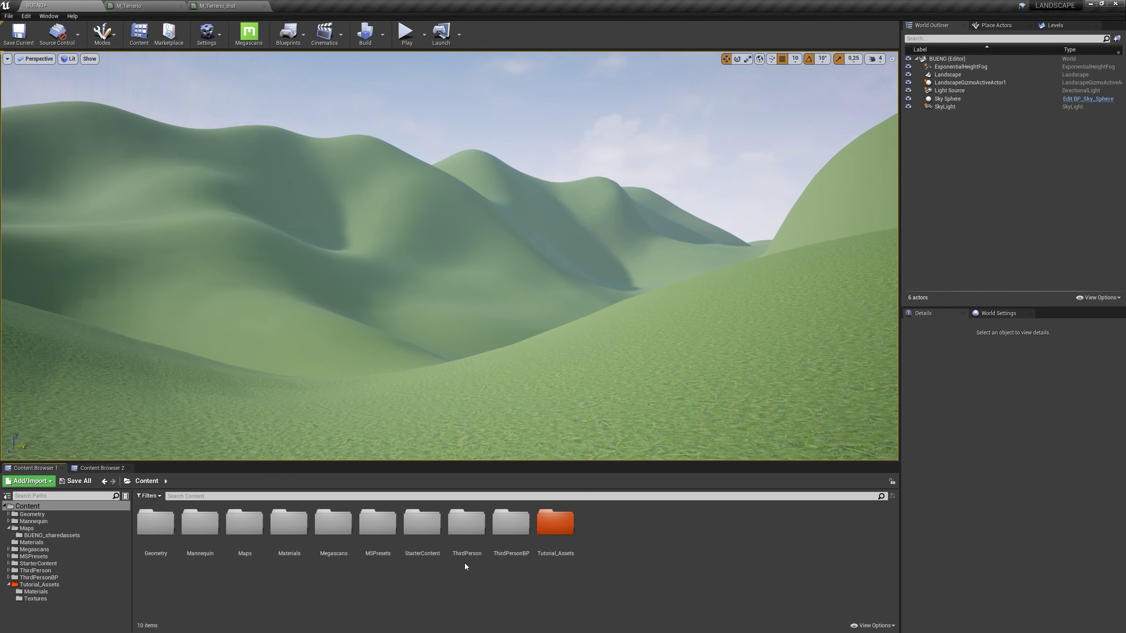
double_click(423, 531)
left_click(394, 534)
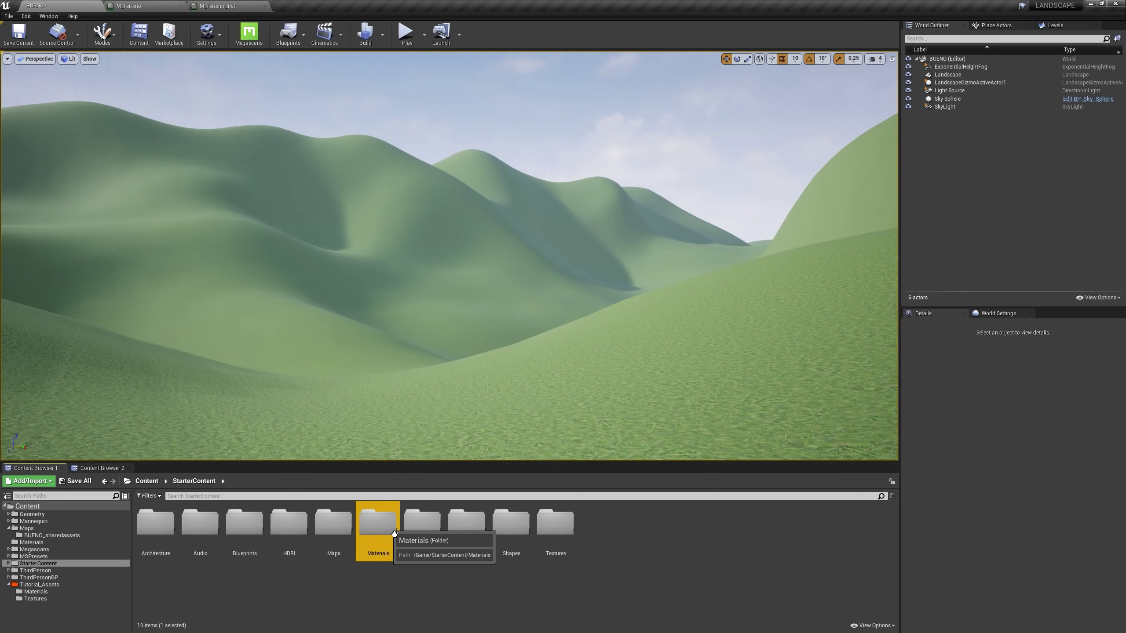
double_click(394, 534)
scroll(605, 588, "down", 2)
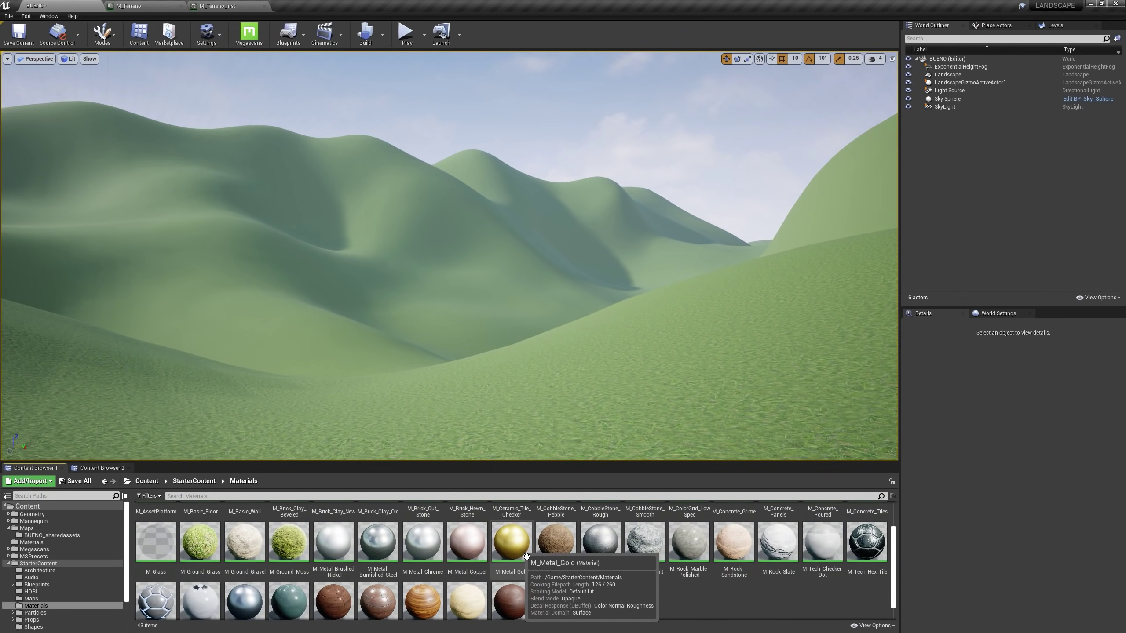
double_click(511, 541)
Copy the Macro Texture Variation and Reduce Macro Contrast nodes from M_Metal_Gold into M_Terreno, placing them above the existing layer nodes
scroll(608, 293, "up", 3)
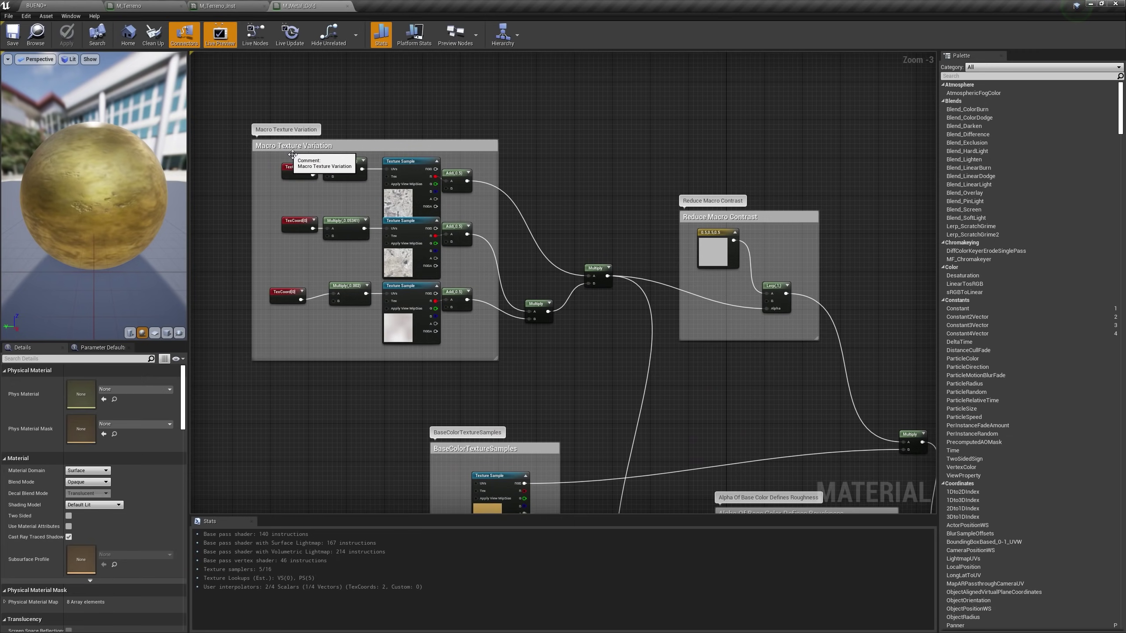
scroll(311, 156, "up", 3)
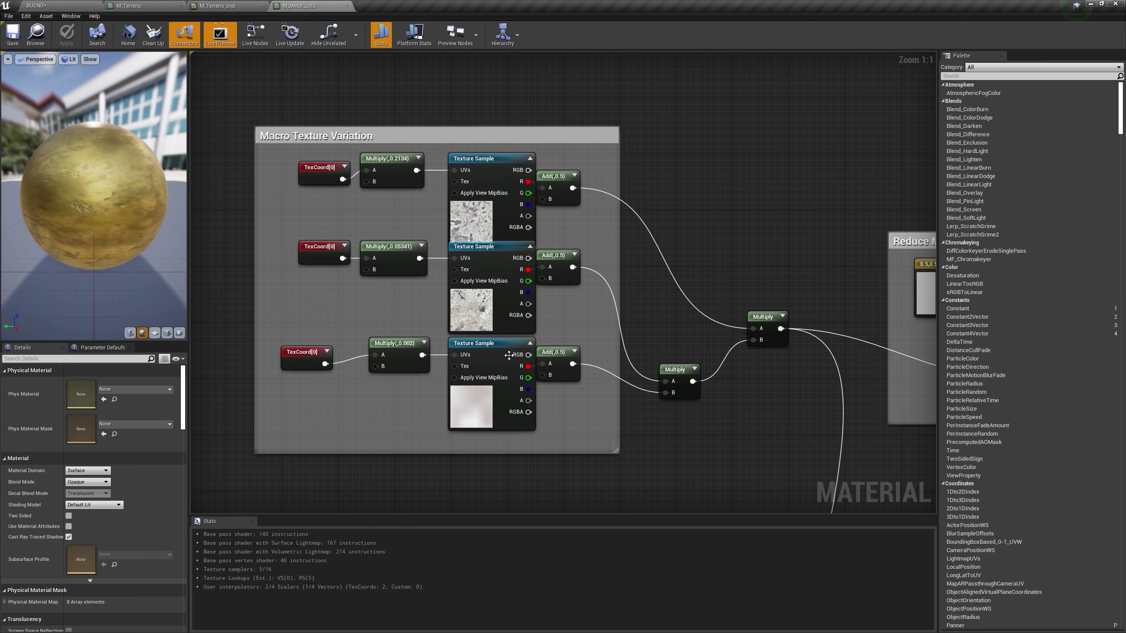
scroll(616, 425, "down", 3)
right_click_drag(616, 425, 502, 377)
left_click_drag(219, 119, 864, 405)
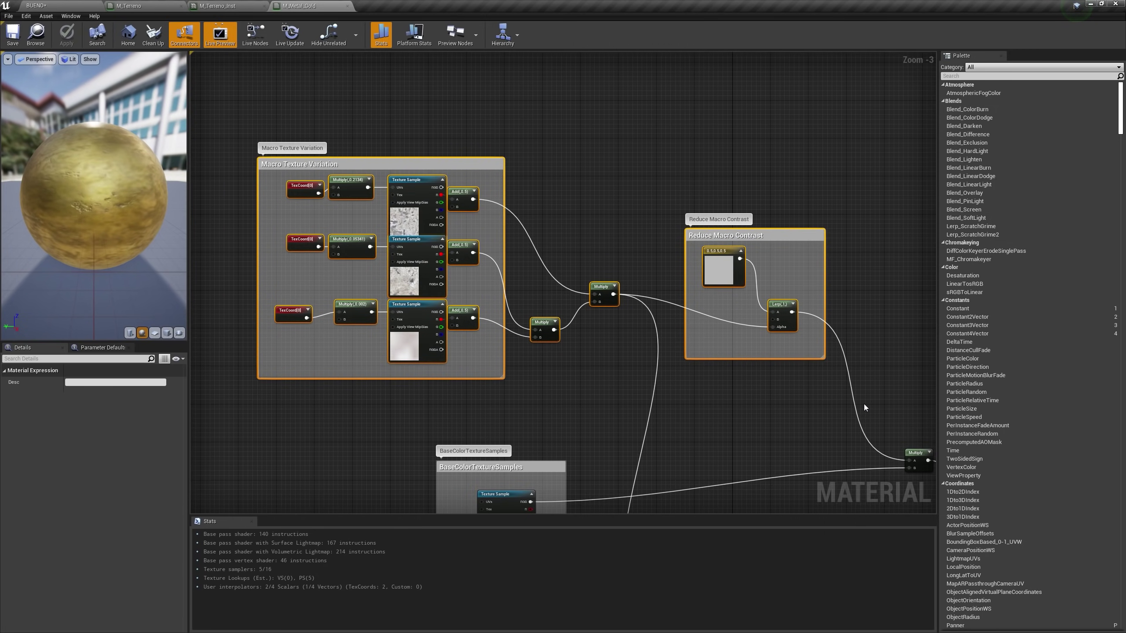
left_click(152, 4)
scroll(503, 175, "down", 3)
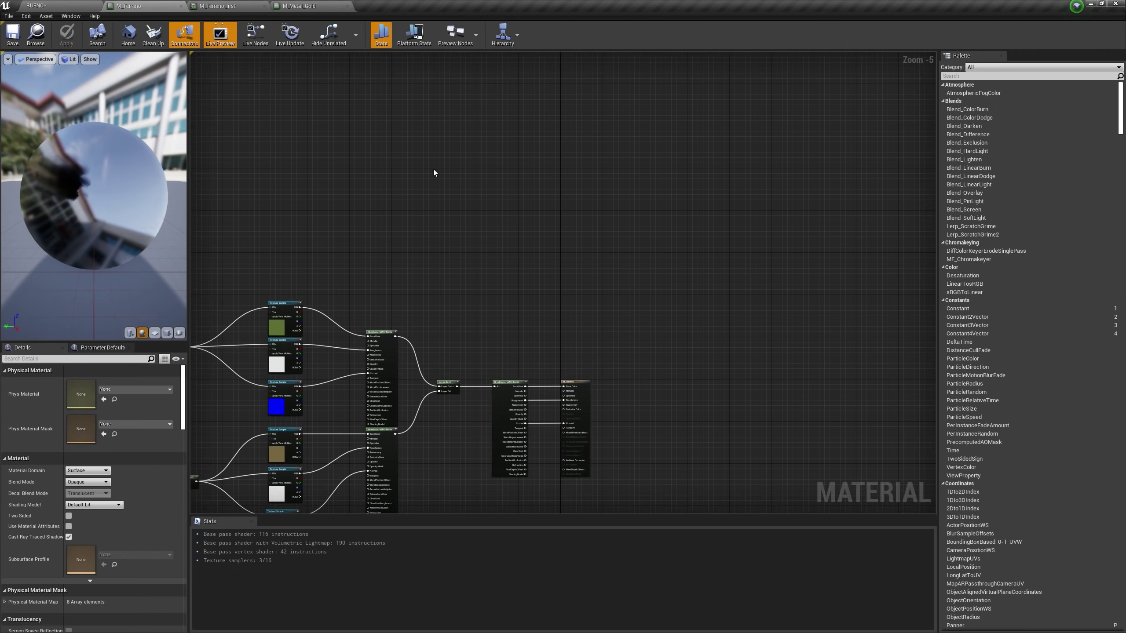
key("ctrl+v")
left_click_drag(605, 172, 501, 203)
Add a Multiply node combining the Lerp output with the BreakMaterialAttributes BaseColor, and feed its result into M_Terreno's Base Color
scroll(562, 335, "up", 3)
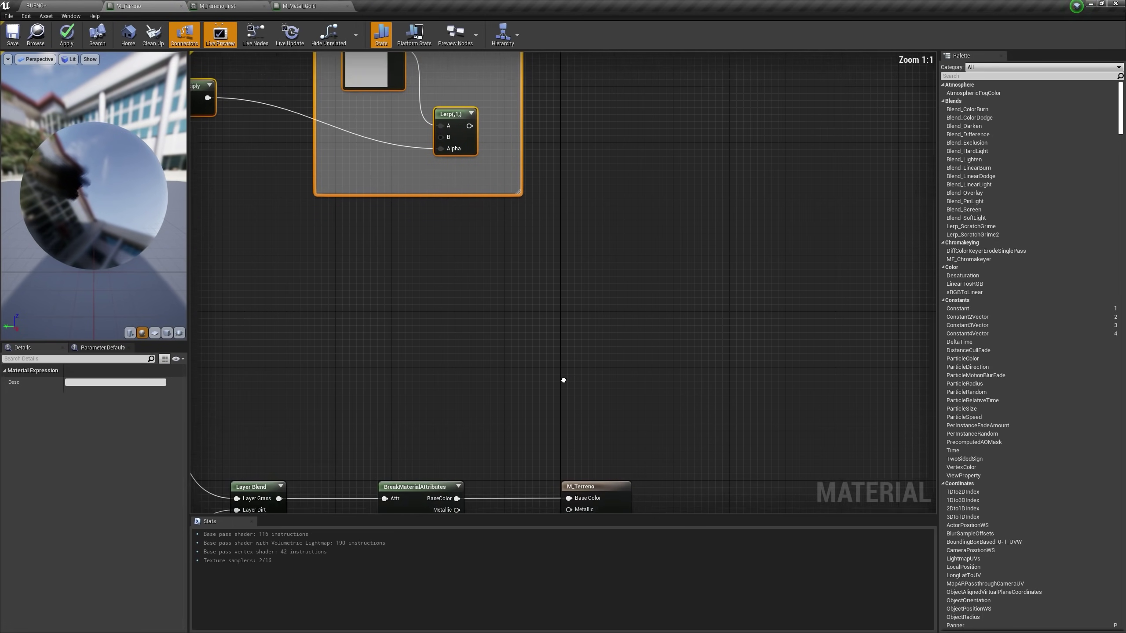
right_click_drag(562, 399, 562, 352)
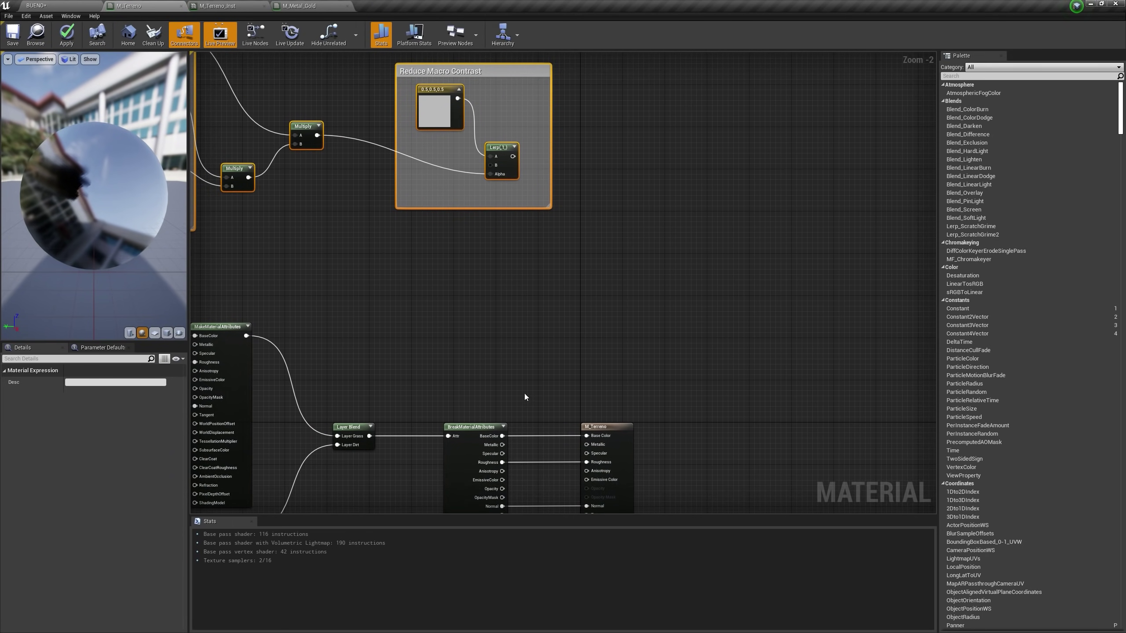
left_click(546, 360)
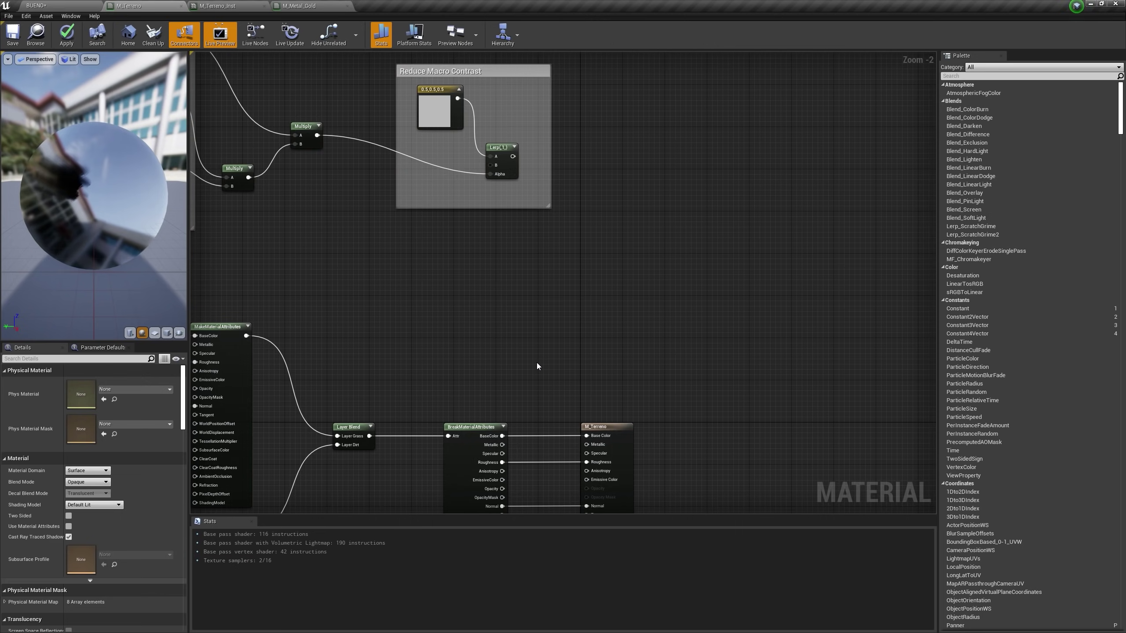
left_click(545, 378)
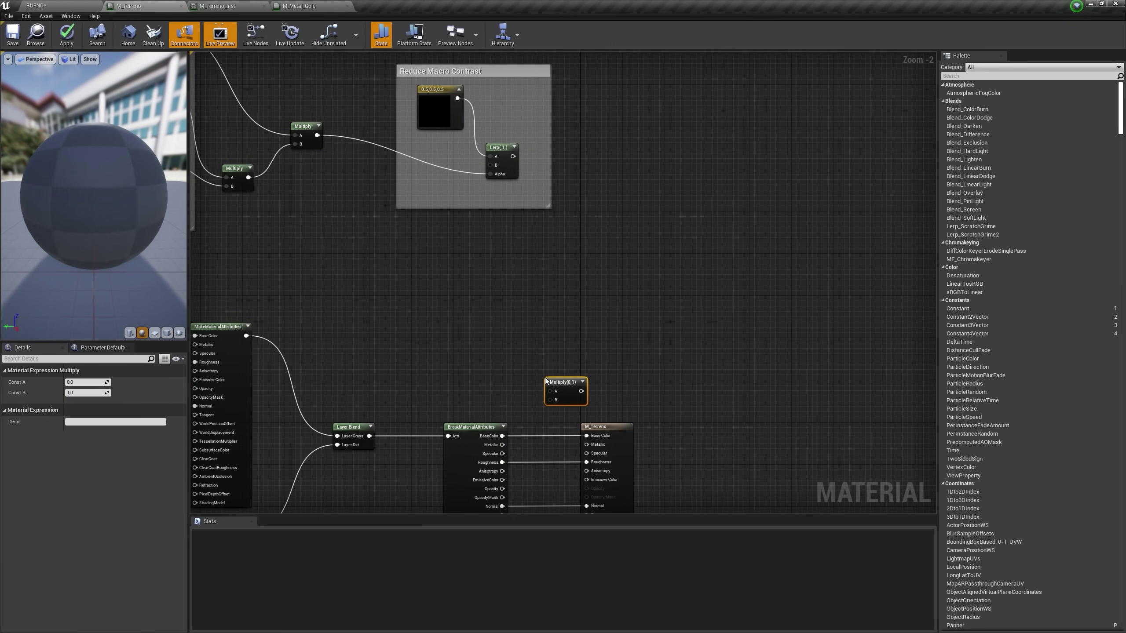
left_click_drag(517, 163, 552, 391)
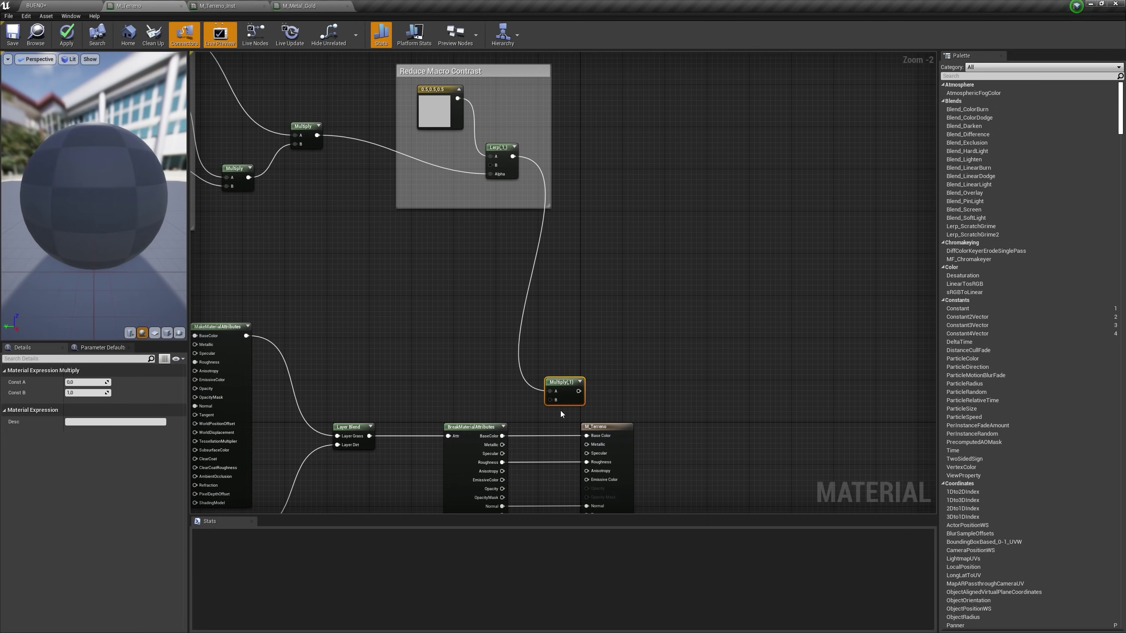
scroll(560, 411, "up", 2)
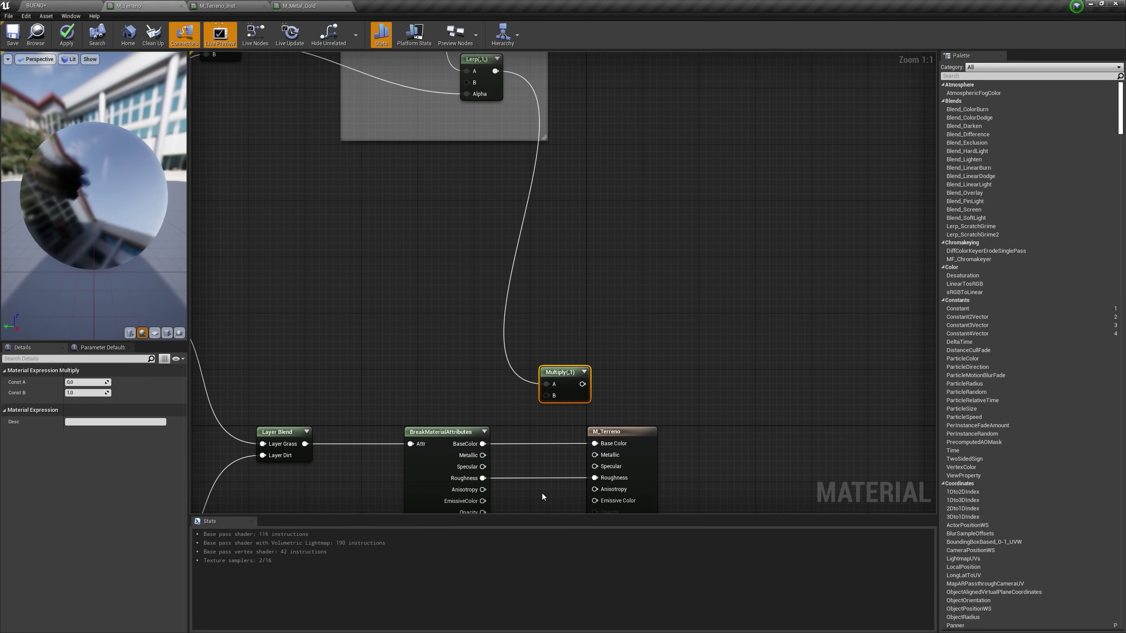
left_click_drag(483, 443, 595, 443)
right_click_drag(646, 378, 601, 385)
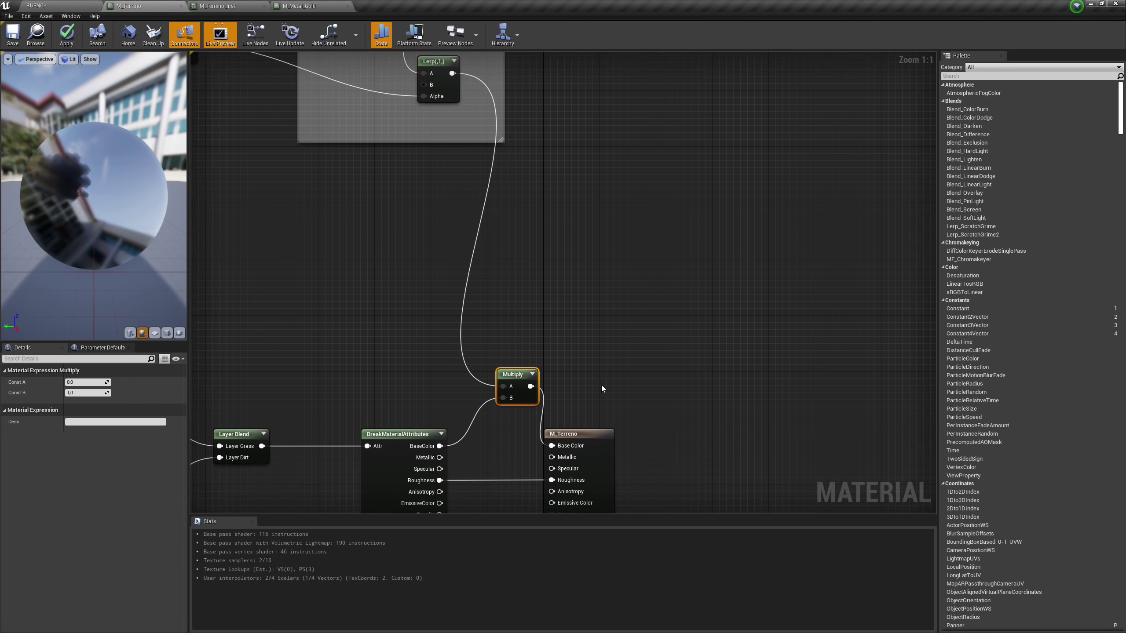
Float the M_Terreno editor over the level viewport and save the material
left_click_drag(164, 3, 683, 241)
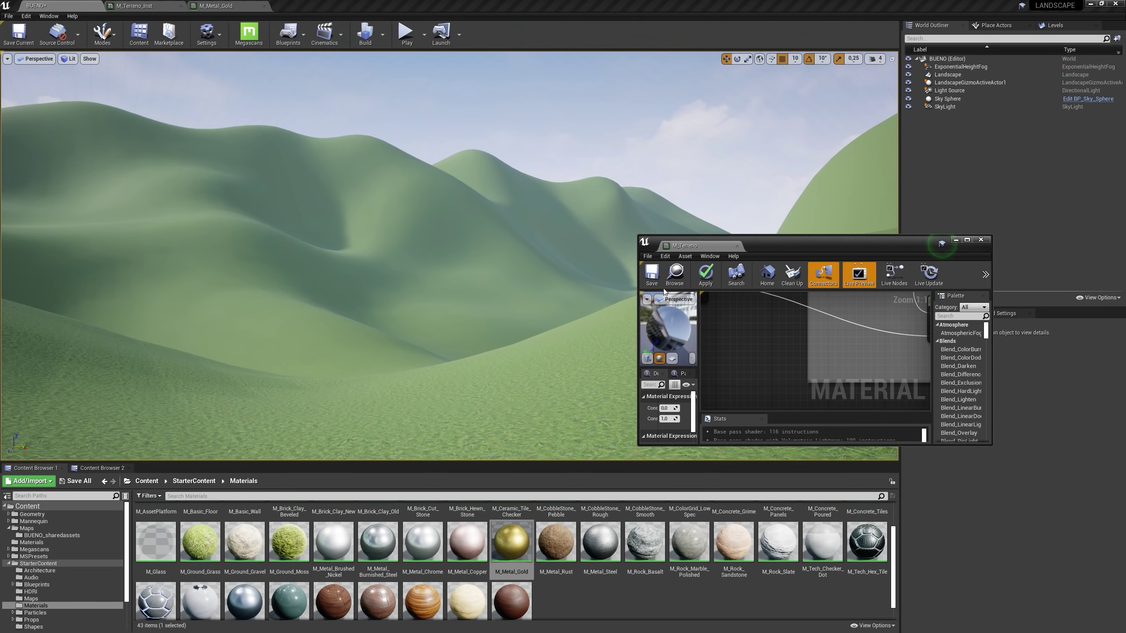
right_click_drag(801, 374, 713, 382)
scroll(774, 363, "down", 3)
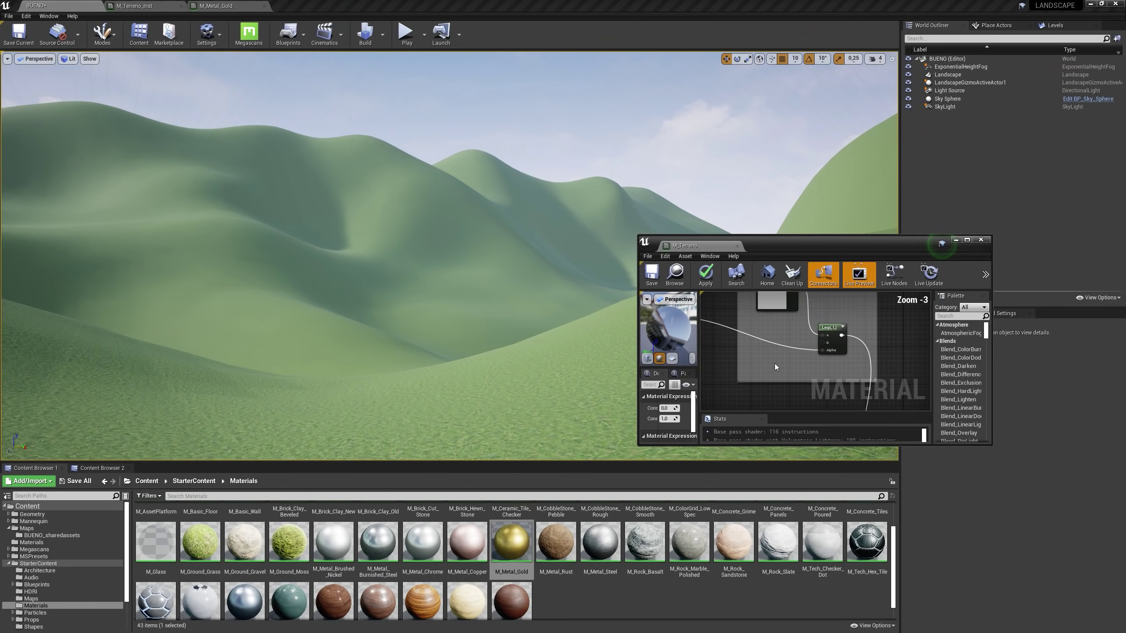
left_click(651, 279)
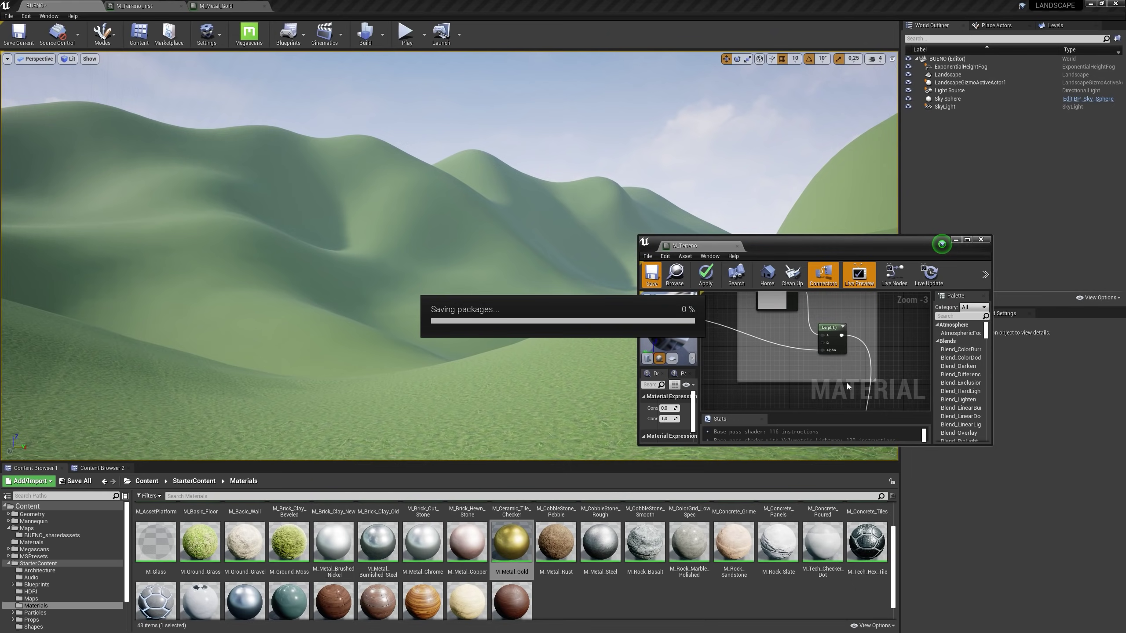
Examine the macro texture variation across the terrain, then play the level with the character and stop playing
right_click_drag(546, 373, 710, 377)
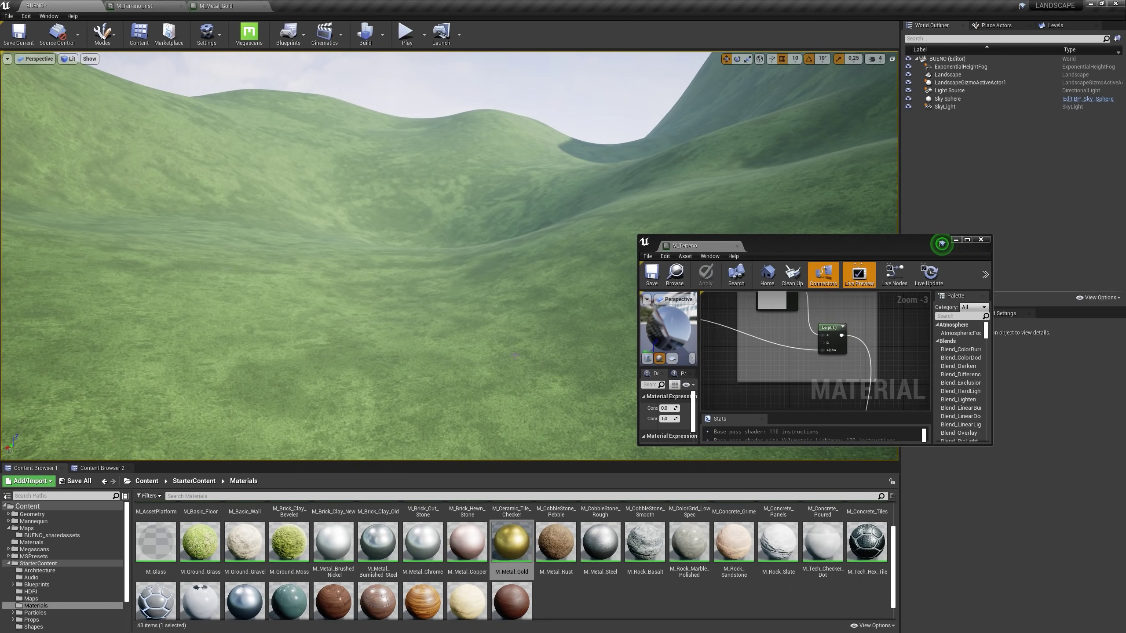
mouse_move(515, 356)
right_mouse_down()
mouse_move(517, 421)
mouse_move(532, 359)
mouse_move(585, 339)
mouse_move(843, 355)
mouse_move(820, 377)
mouse_move(709, 408)
mouse_move(833, 381)
mouse_move(741, 404)
mouse_move(512, 343)
right_mouse_up()
key("w")
key("s")
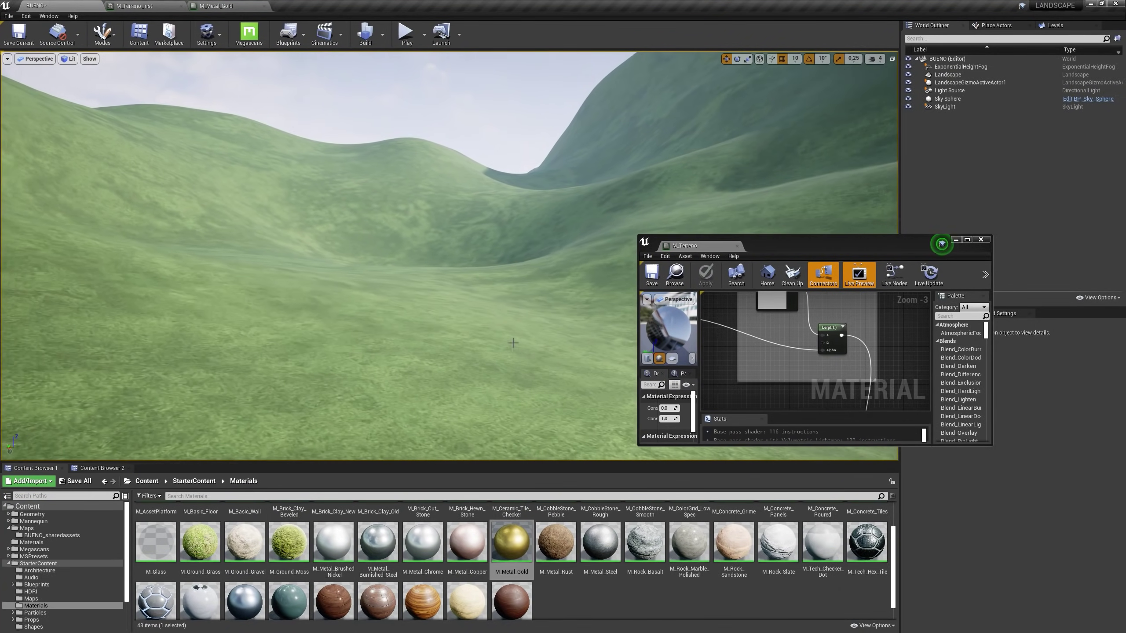
left_click(405, 32)
key("w")
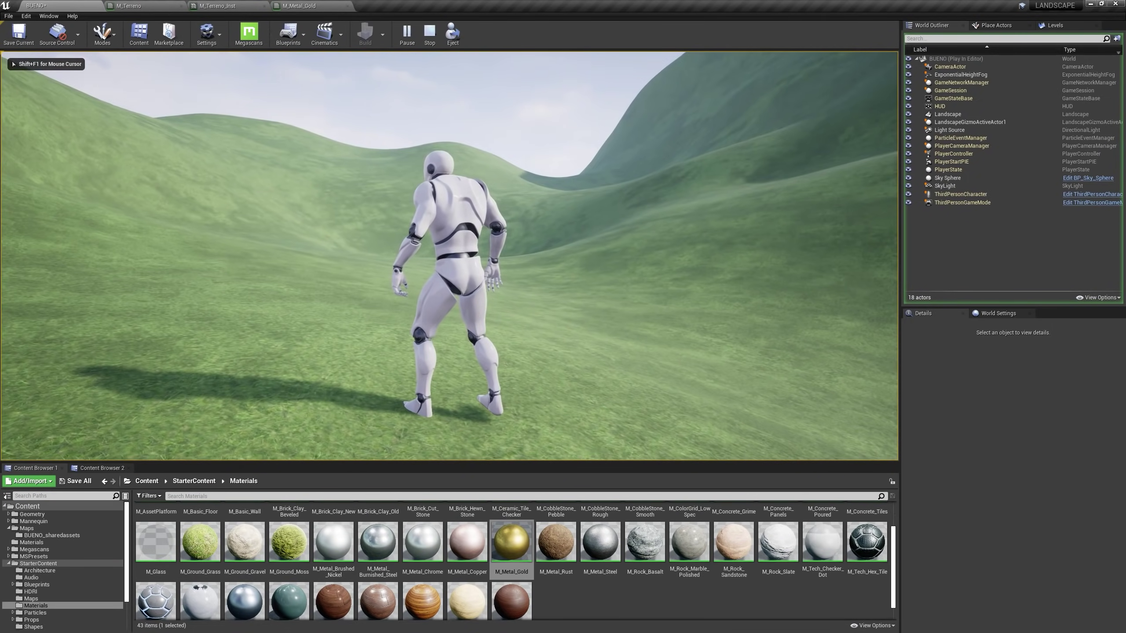
key("Escape")
Add a Distance_Blend node to the M_Terreno graph and place it below the GrassSize parameter
left_click(160, 6)
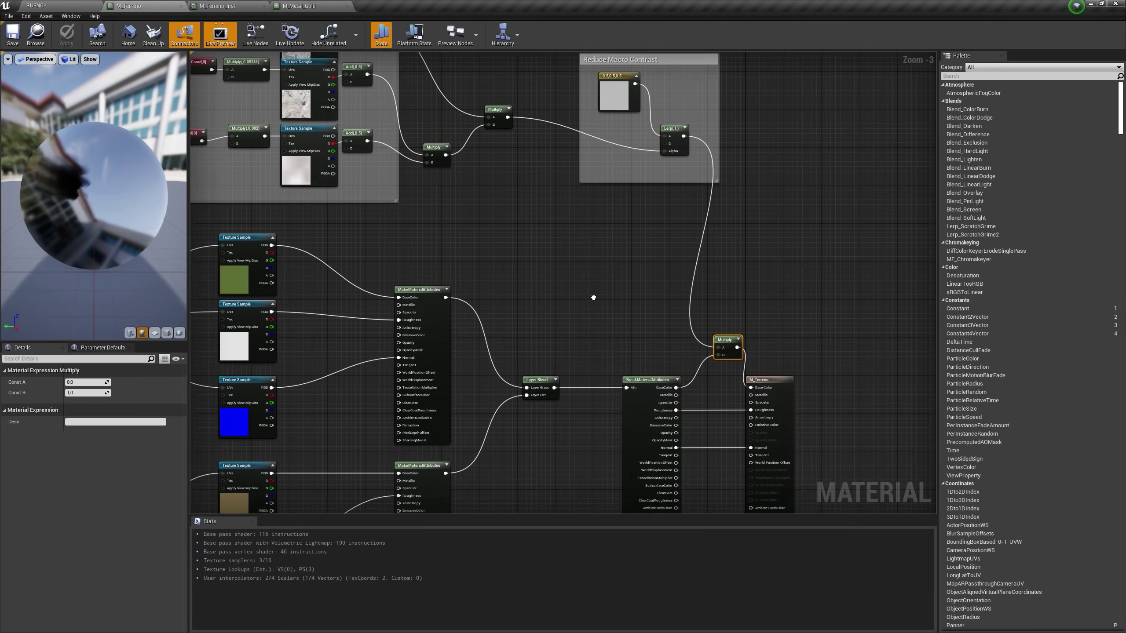
right_click_drag(594, 298, 590, 260)
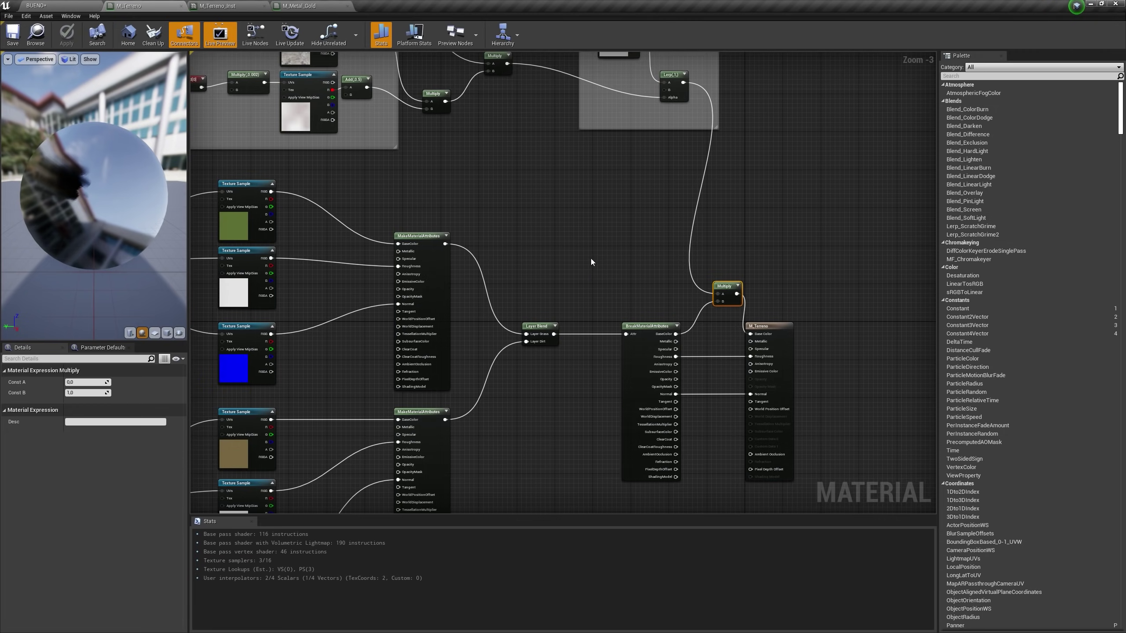
scroll(598, 278, "up", 3)
scroll(598, 278, "down", 3)
right_click_drag(594, 277, 634, 244)
right_click_drag(505, 234, 671, 176)
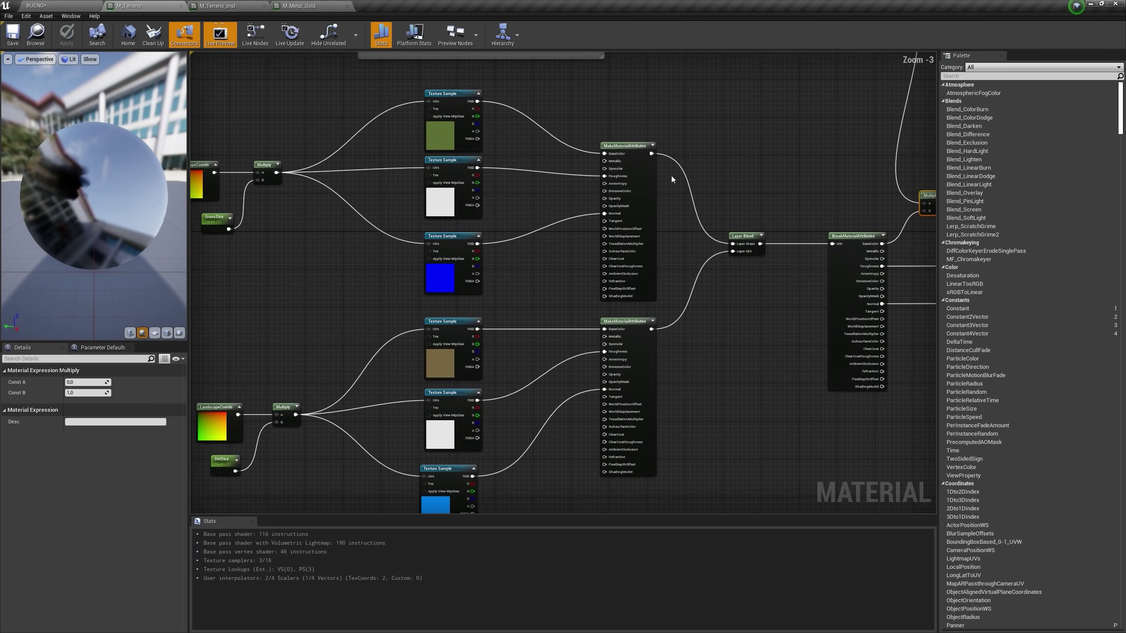
right_click_drag(359, 282, 550, 296)
scroll(440, 288, "up", 1)
right_click_drag(437, 289, 537, 320)
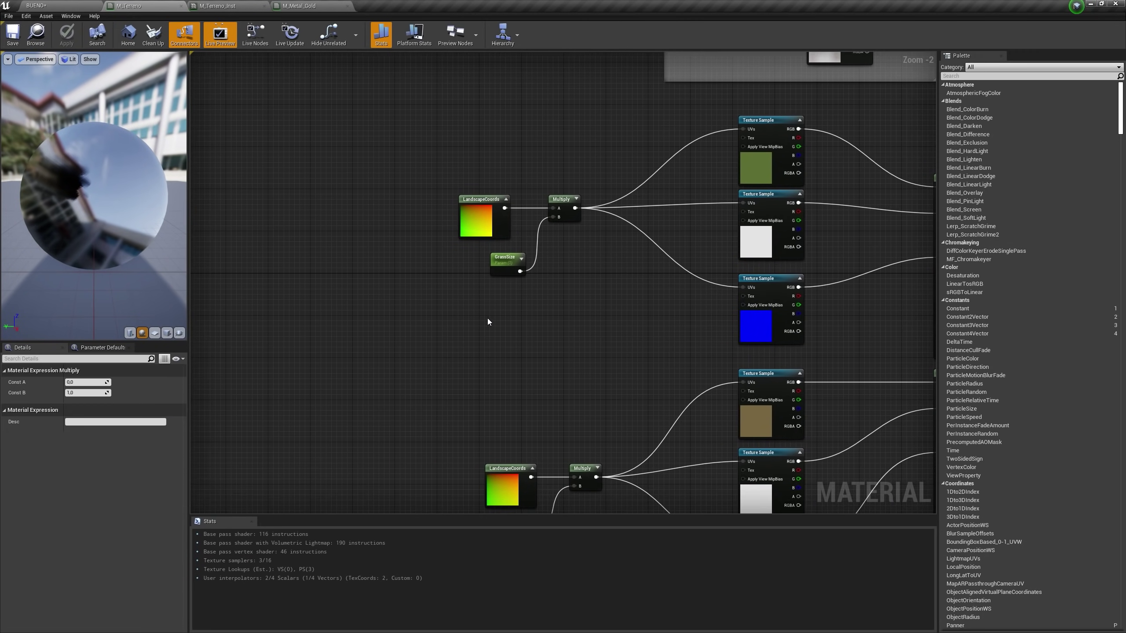
right_click(463, 325)
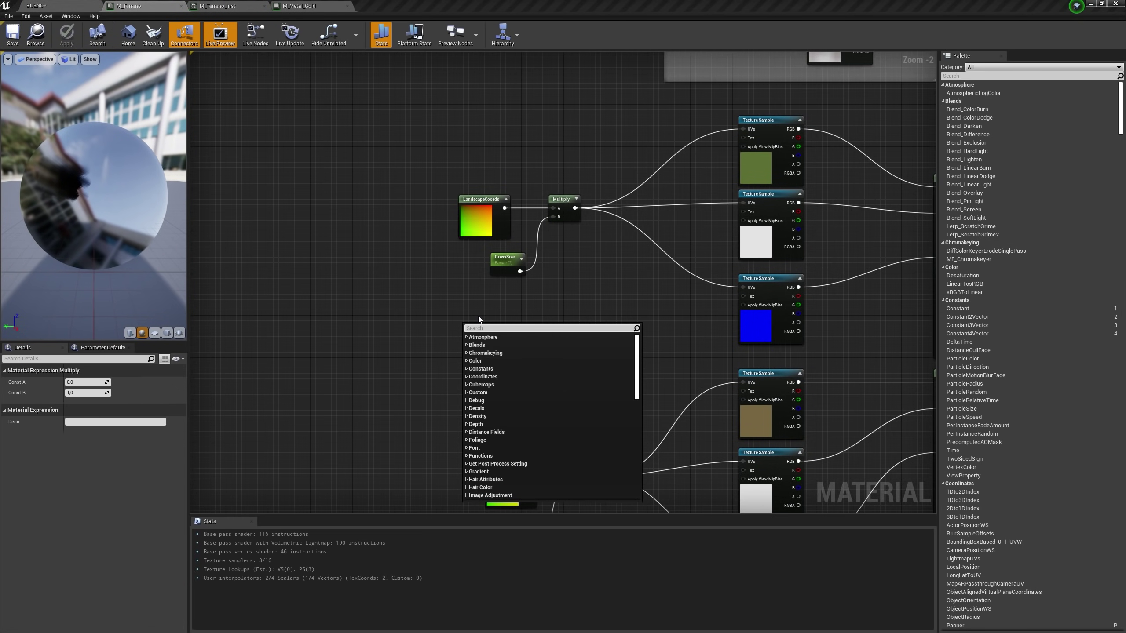
type("distanc")
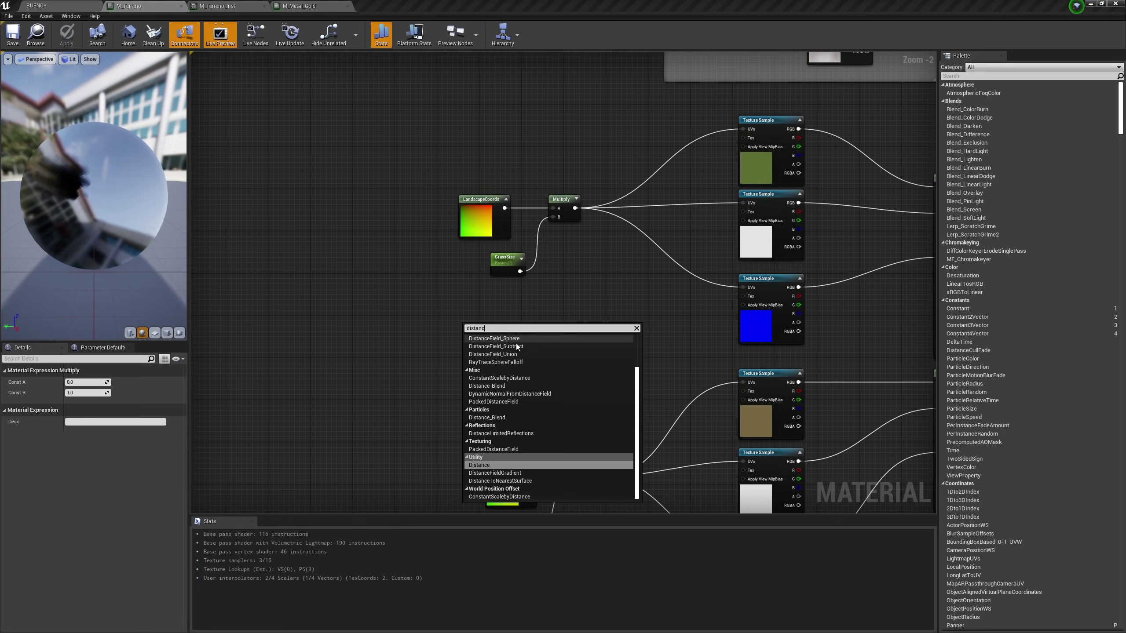
type("eb")
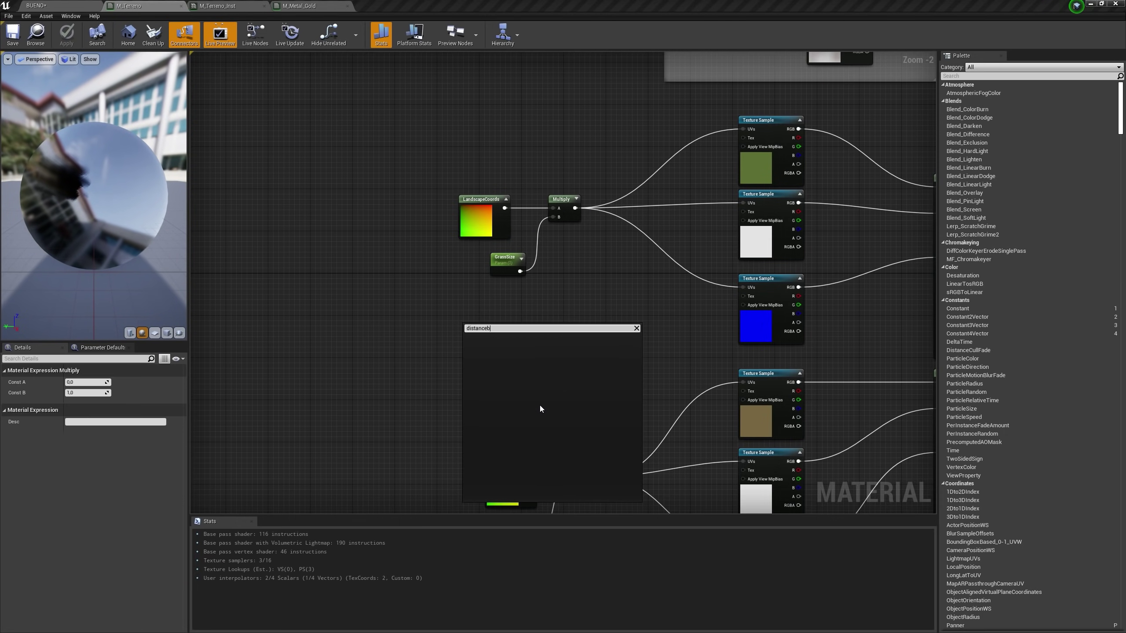
type("le")
key("BackSpace")
key("BackSpace")
key("BackSpace")
type("bl")
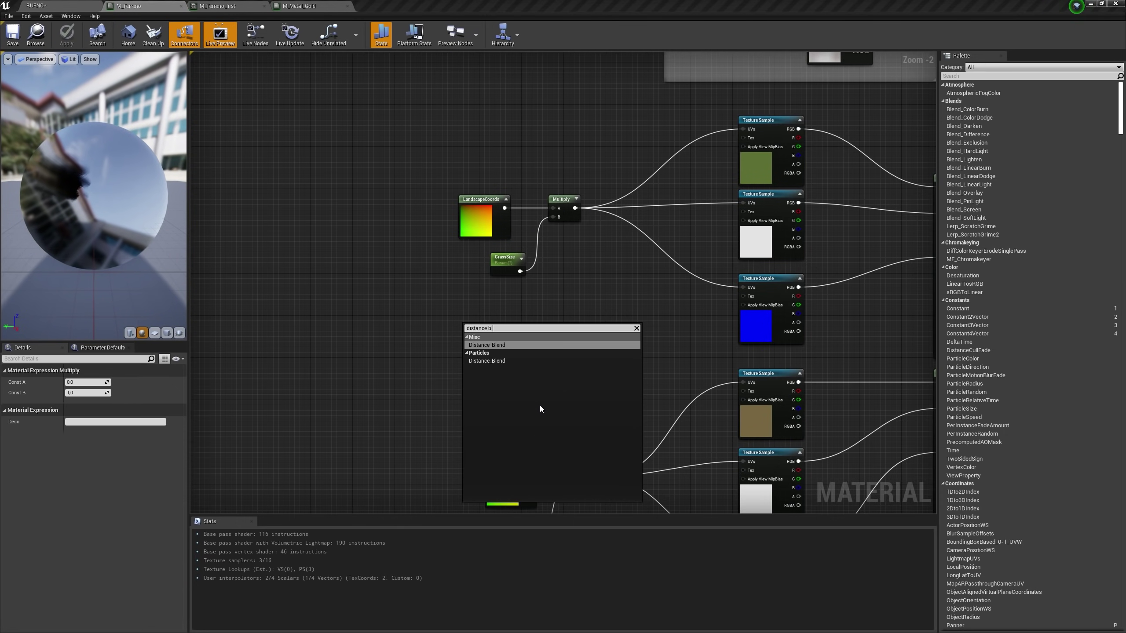
key("Return")
scroll(491, 381, "up", 2)
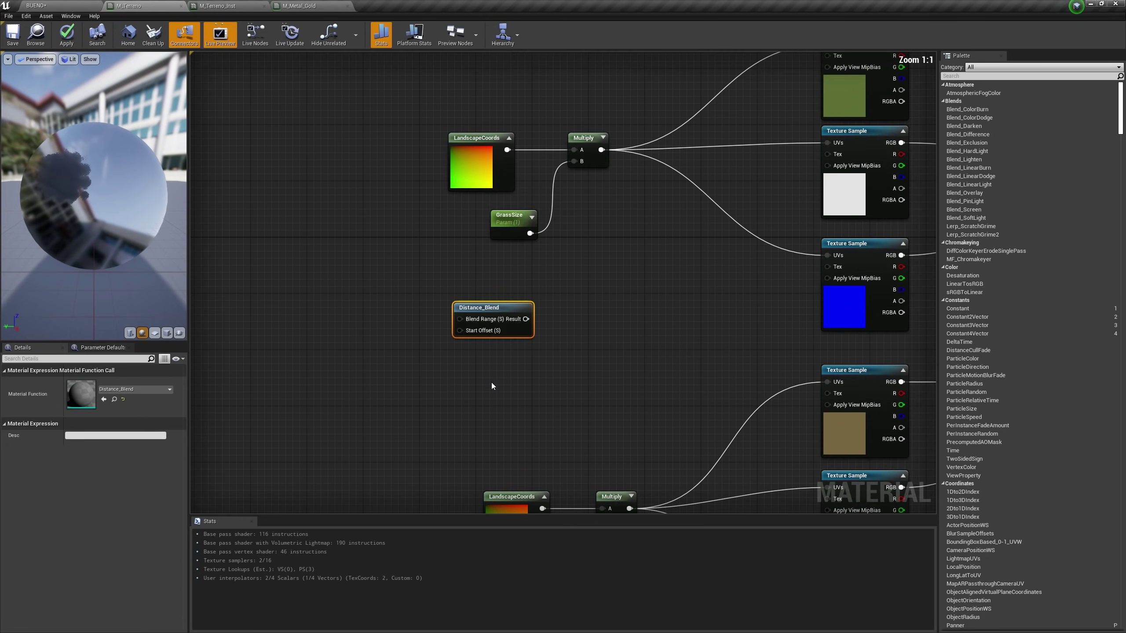
right_click_drag(500, 307, 555, 306)
left_click_drag(557, 310, 571, 312)
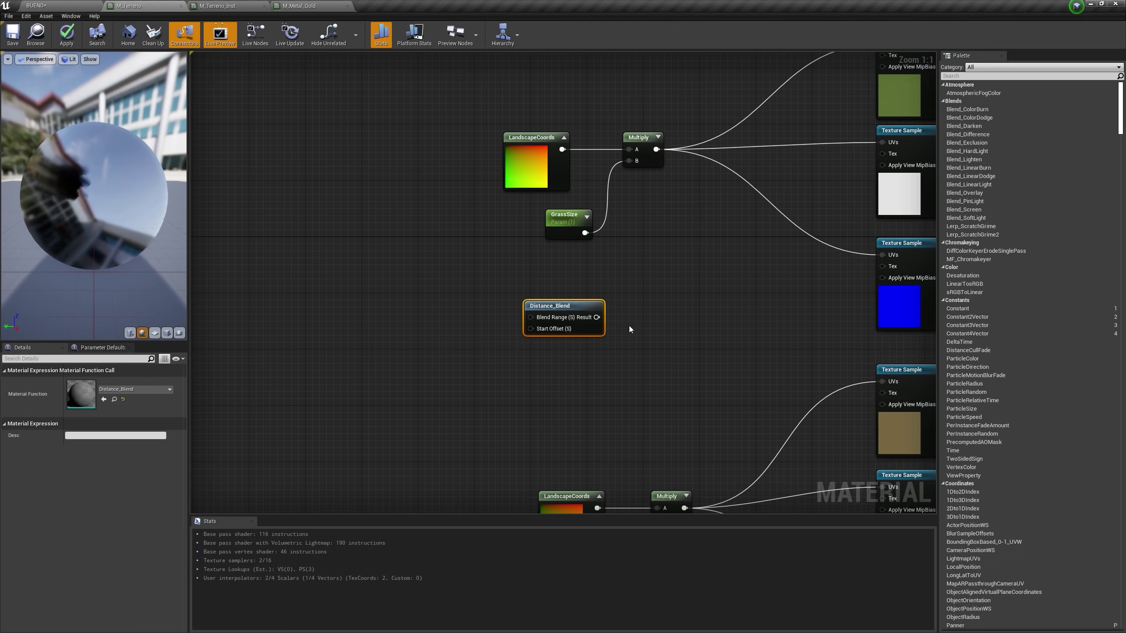
Return to the level and compare the grass texture on the terrain from far away and close up
left_click(61, 4)
key("w")
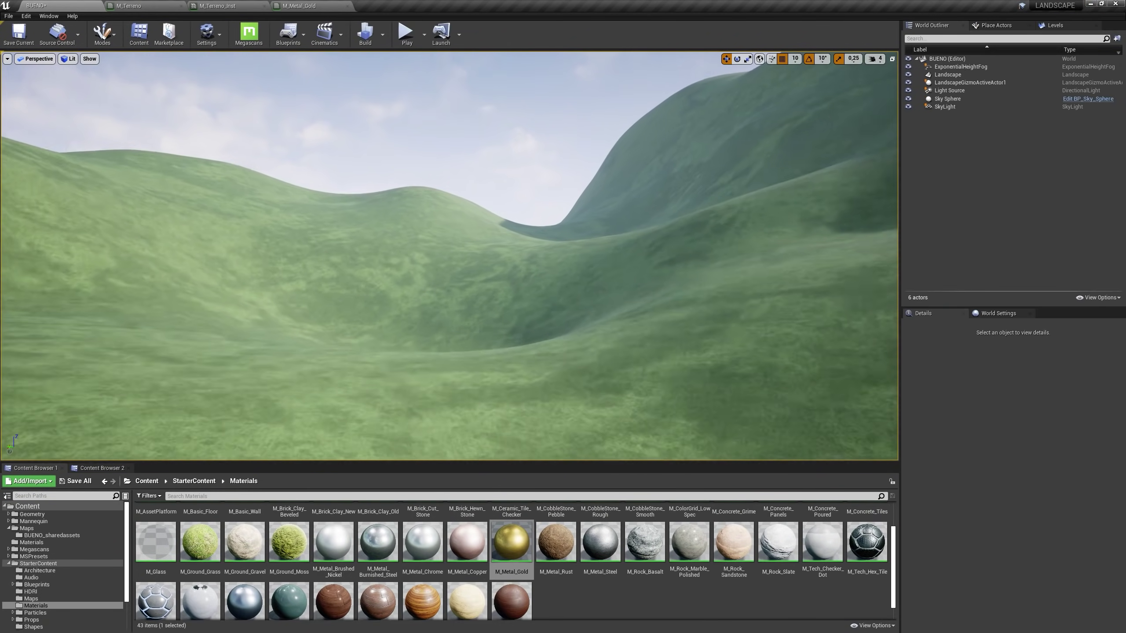
key("s")
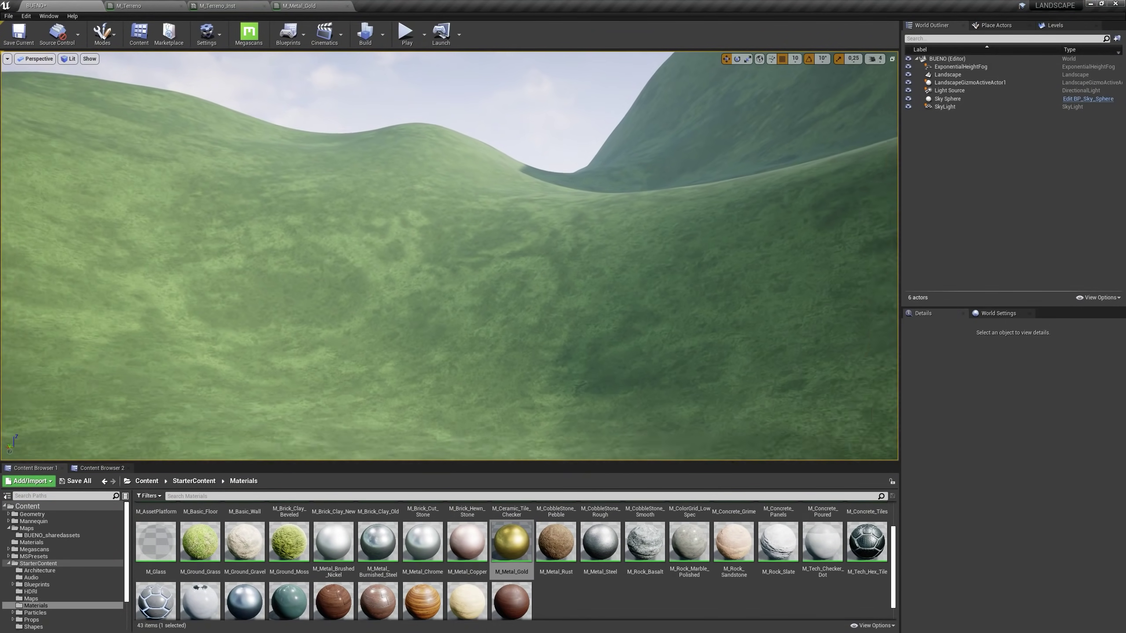
key("w")
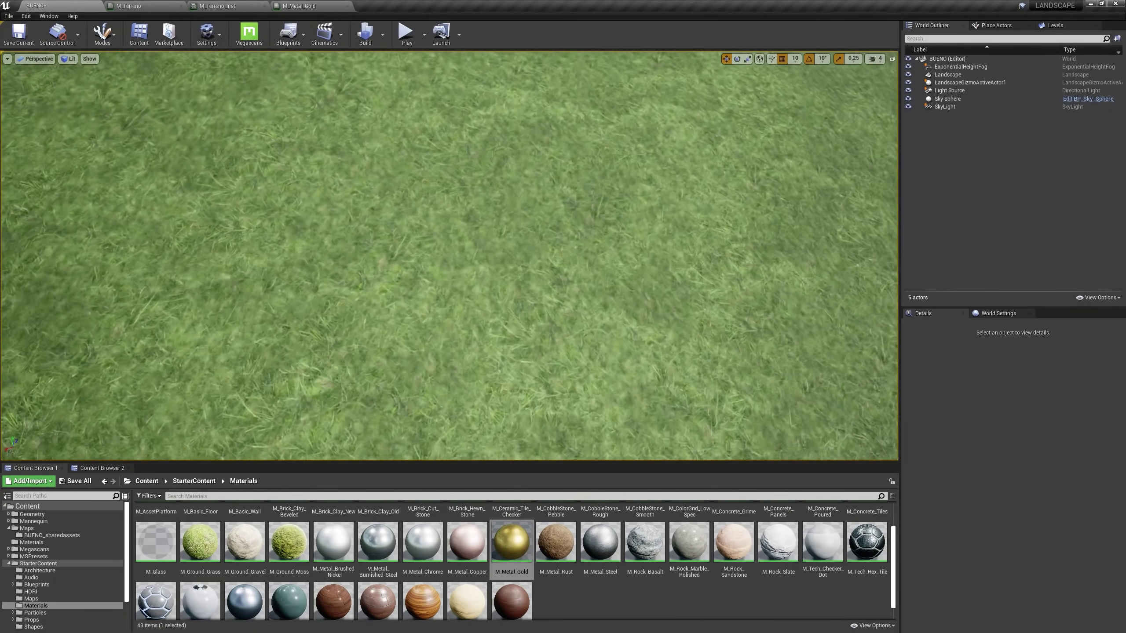
key("w")
key("w")
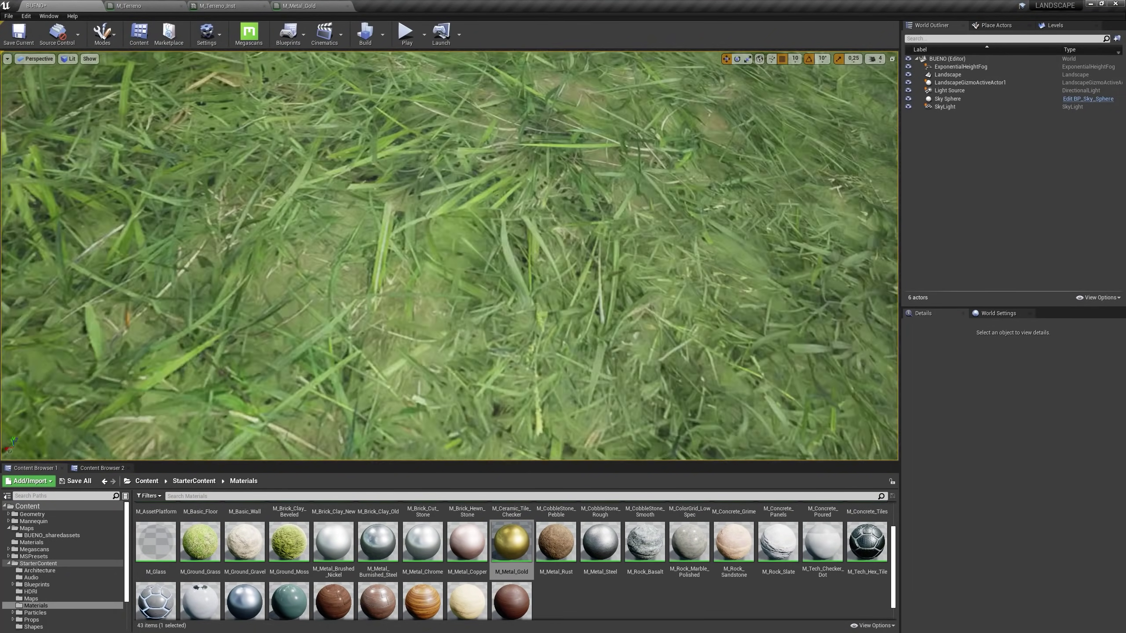
key("s")
key("w")
right_click_drag(450, 256, 412, 178)
key("w")
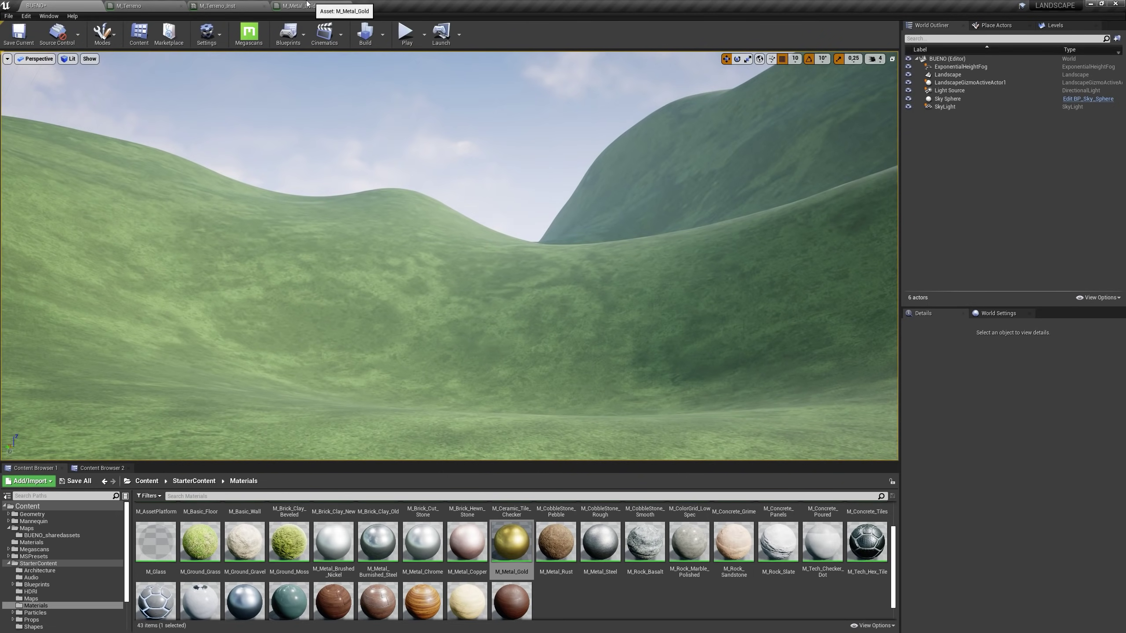
Close the M_Metal_Gold and M_Terreno_Inst editors and return to the M_Terreno material graph
left_click(337, 5)
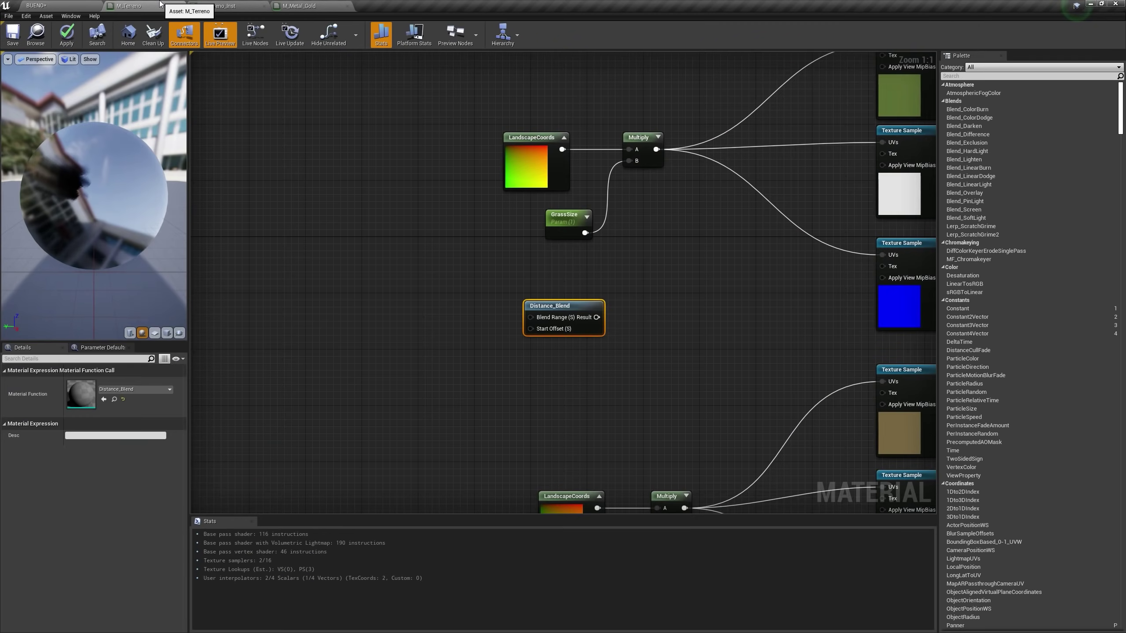
left_click(347, 6)
left_click(266, 6)
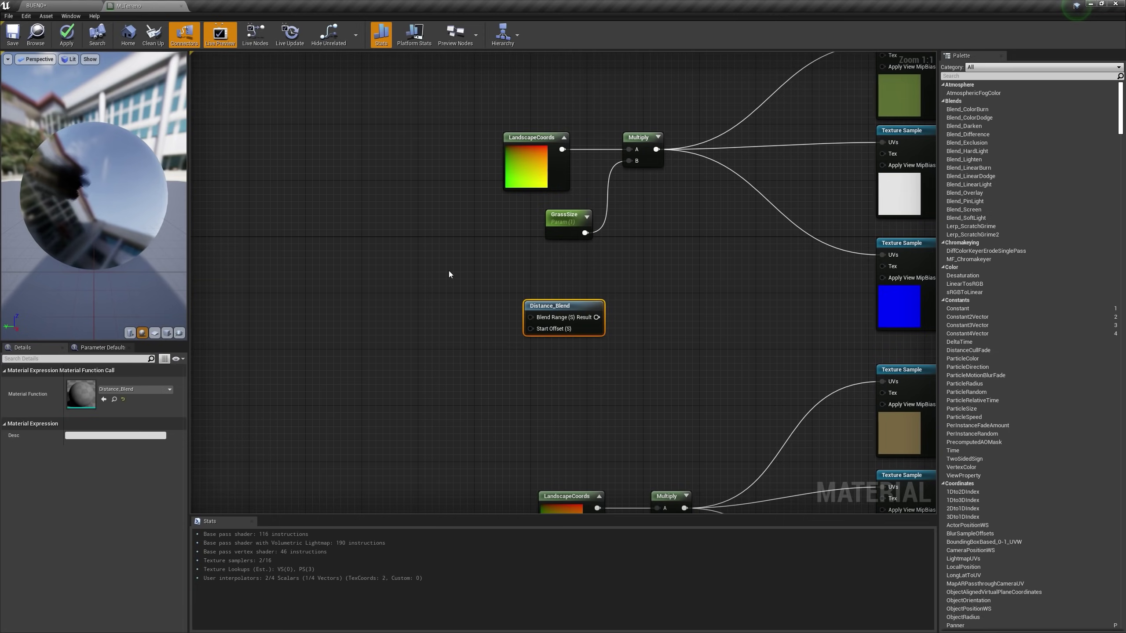
Promote the Distance_Blend node's Blend Range input to a parameter and place it above and to the left of the node
right_click_drag(449, 271, 320, 308)
mouse_move(432, 344)
left_mouse_down()
mouse_move(333, 414)
mouse_move(445, 351)
left_mouse_up()
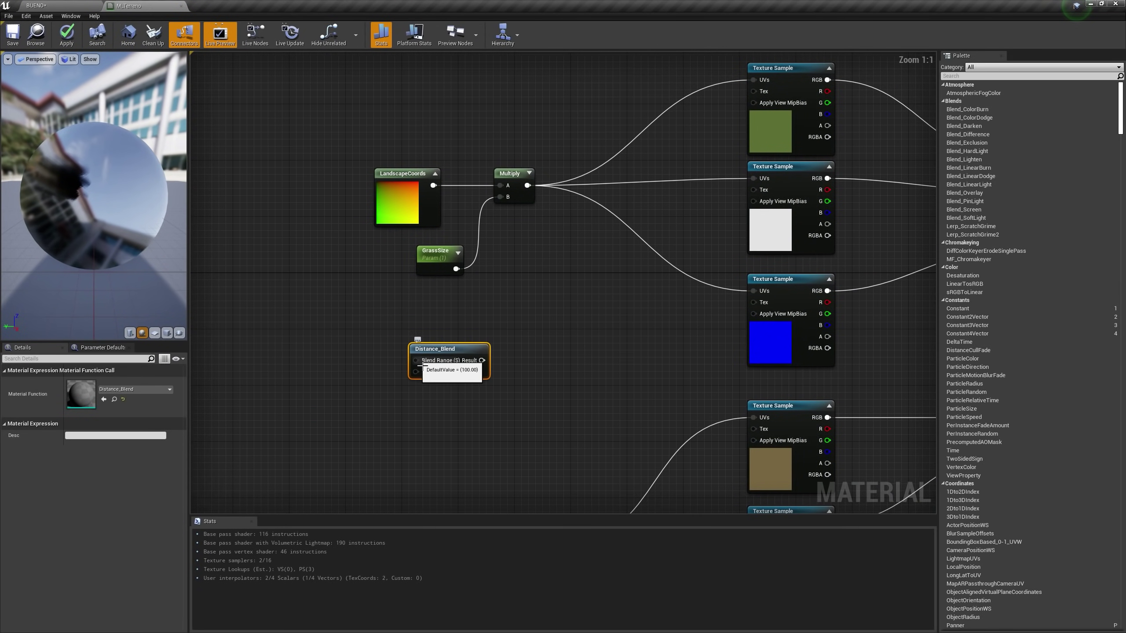
right_click(415, 362)
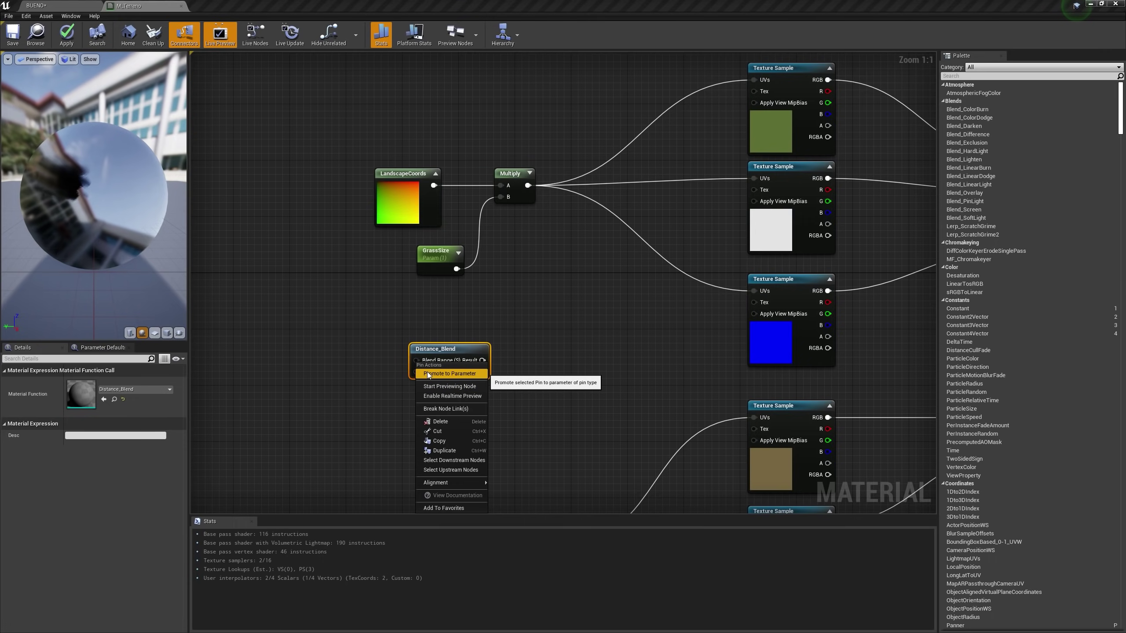
left_click(428, 373)
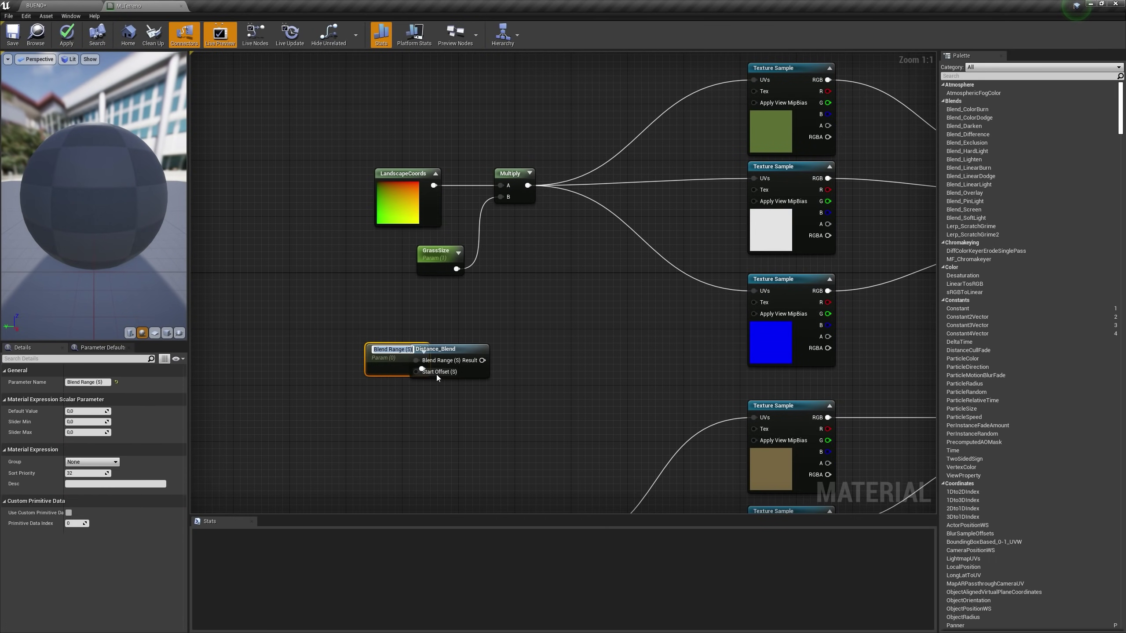
left_click_drag(383, 362, 341, 338)
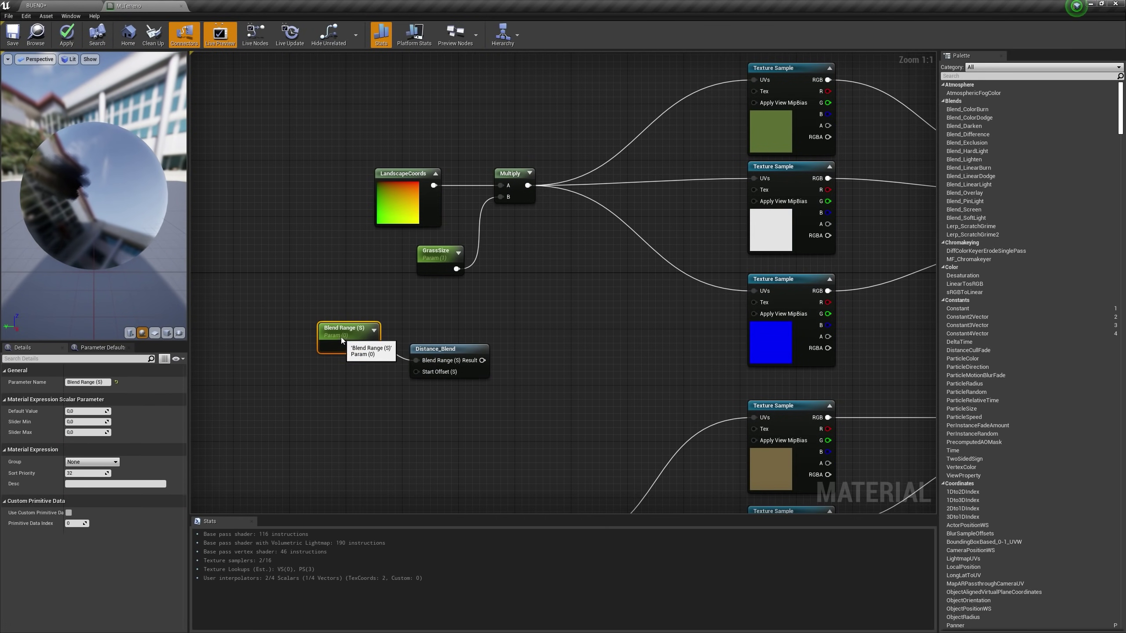
Promote the Distance_Blend node's Start Offset input to a parameter and place it below the Blend Range parameter
right_click(417, 373)
left_click(444, 385)
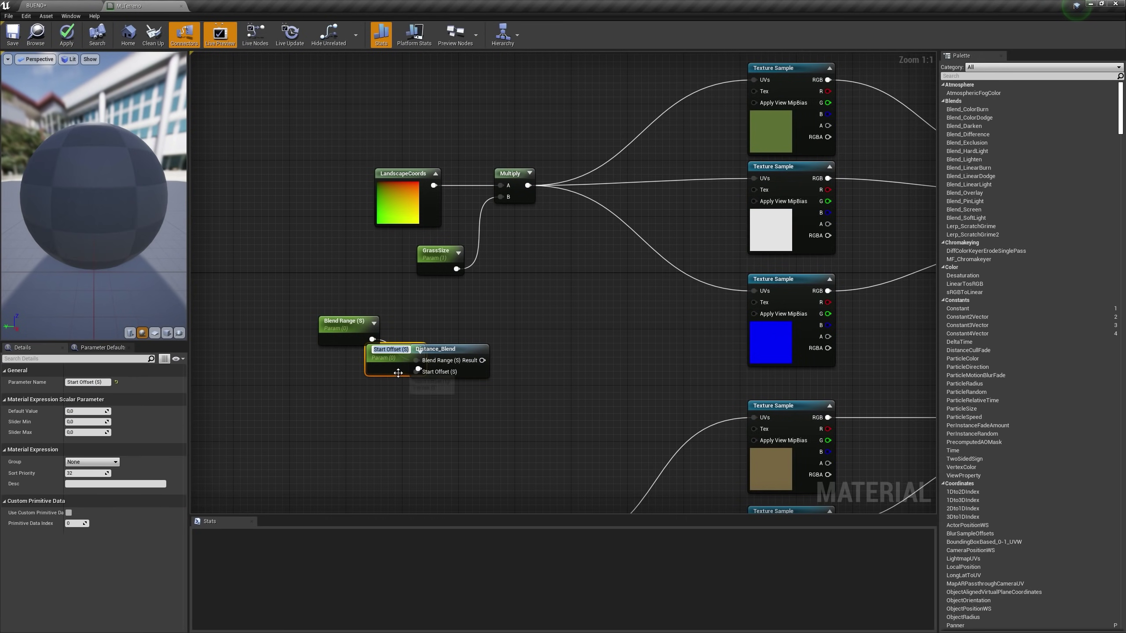
left_click_drag(398, 373, 341, 411)
left_click(352, 327)
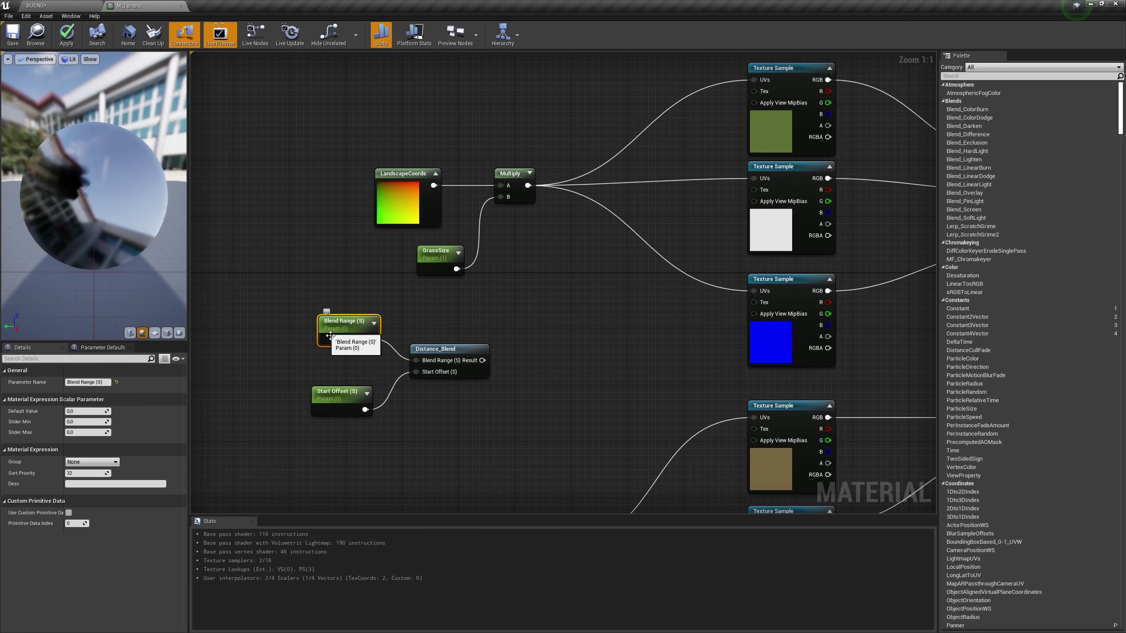
left_click(337, 402)
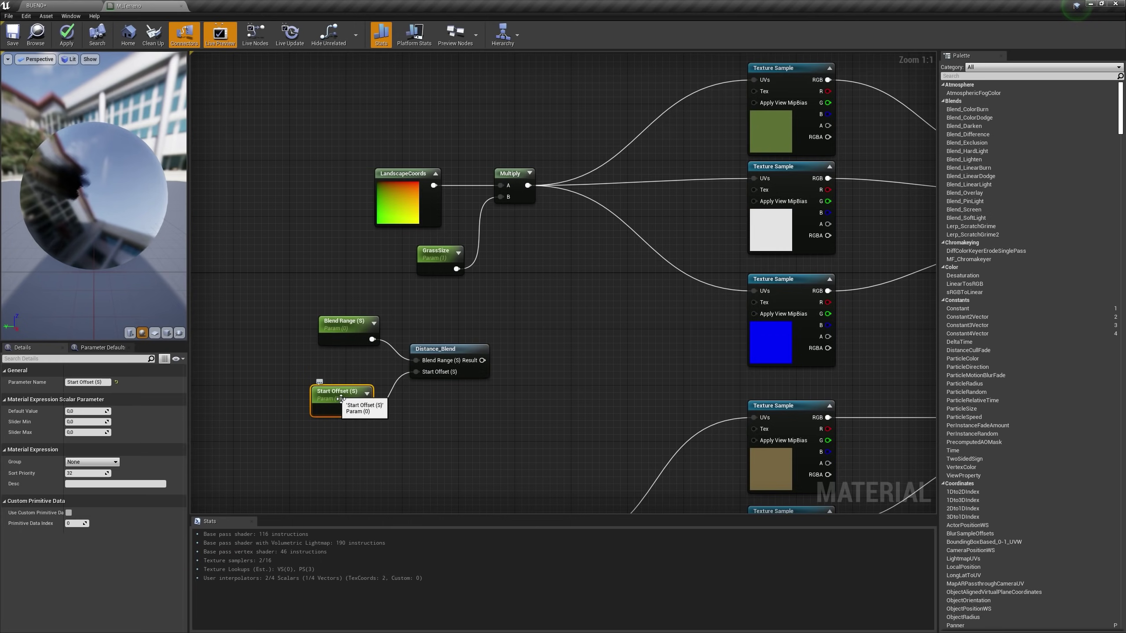
Move the Distance_Blend node and its two parameters together, further left of the grass coordinate nodes
left_click_drag(312, 293, 449, 423)
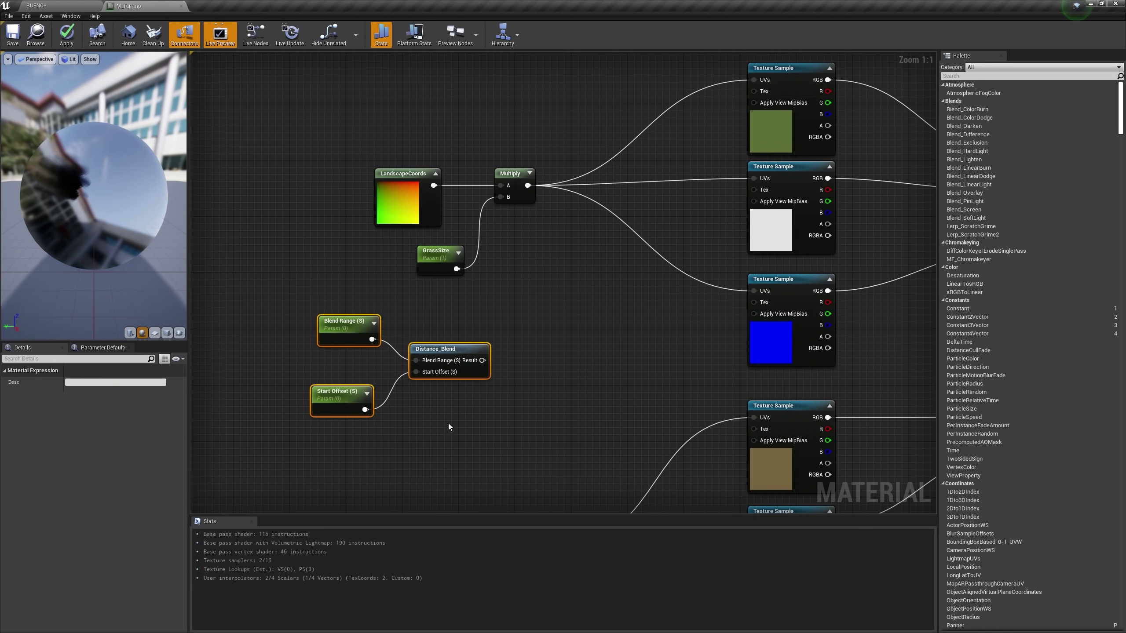
key("Left")
key("Left")
key("Left")
key("Left")
key("Left")
key("Left")
key("Left")
key("Left")
key("Left")
key("Left")
key("Left")
key("Left")
key("Left")
key("Left")
key("Left")
key("Left")
key("Left")
key("Left")
key("Left")
key("Left")
key("Left")
key("Left")
key("Left")
key("Left")
key("Left")
key("Left")
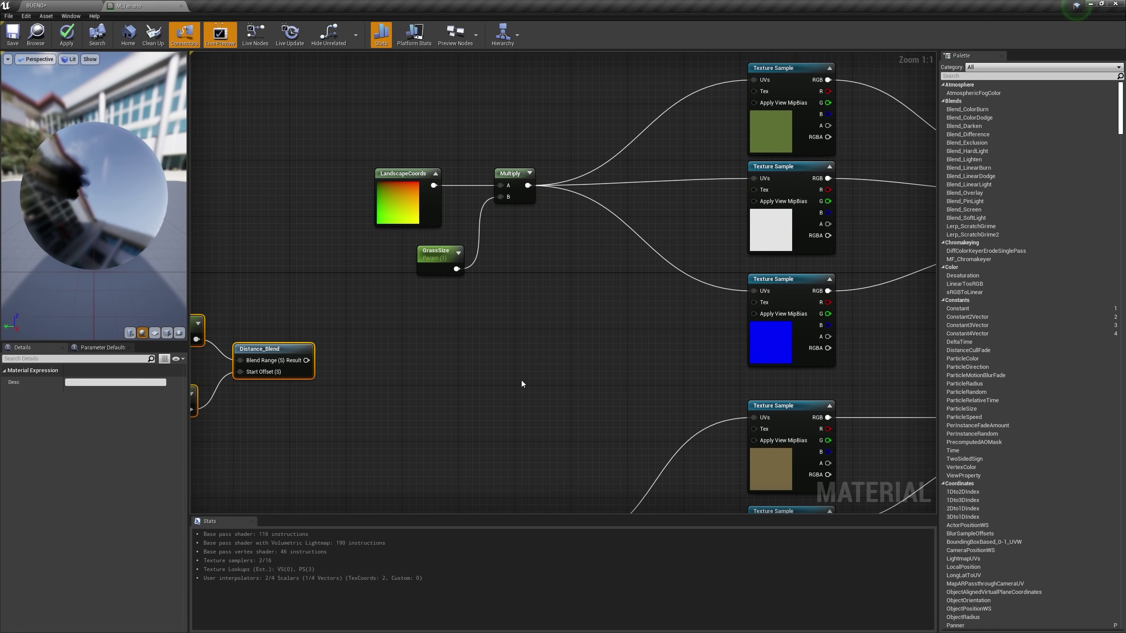
right_click_drag(521, 356, 523, 329)
Duplicate the grass Multiply and GrassSize nodes and arrange the copies below the originals
left_click_drag(456, 132, 544, 278)
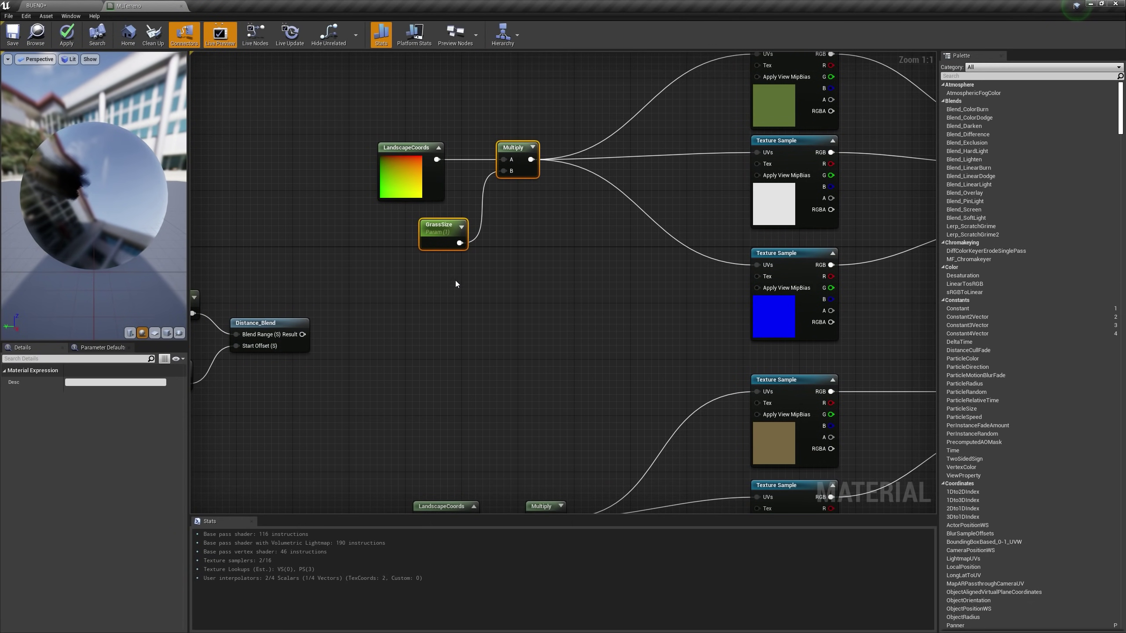
key("ctrl+w")
left_click_drag(529, 267, 525, 289)
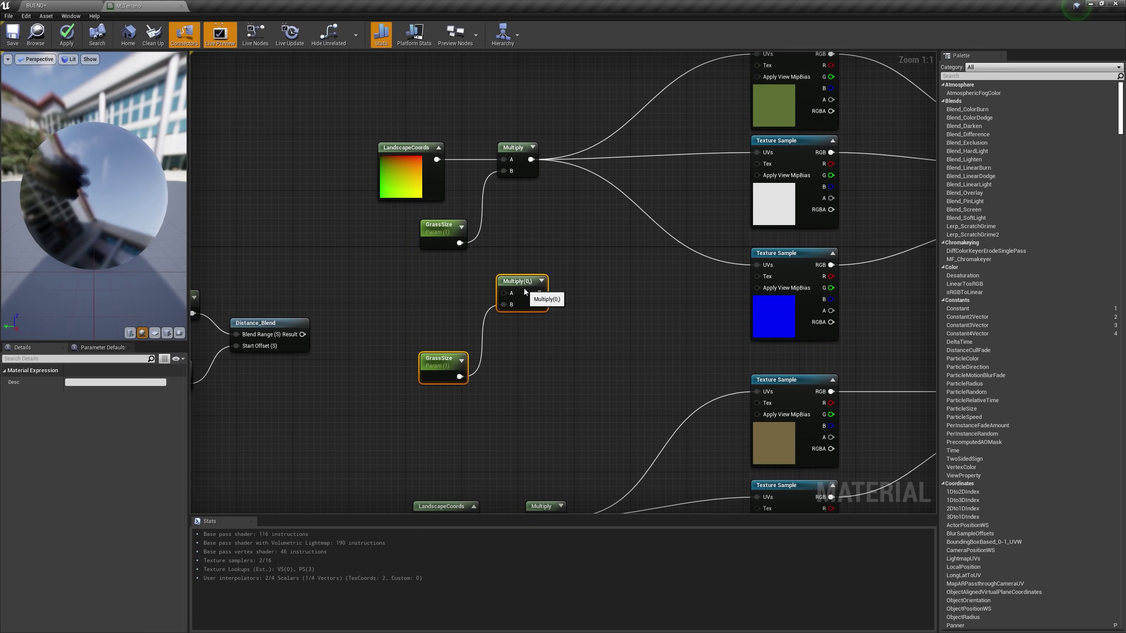
left_click(441, 363)
left_click_drag(442, 363, 444, 335)
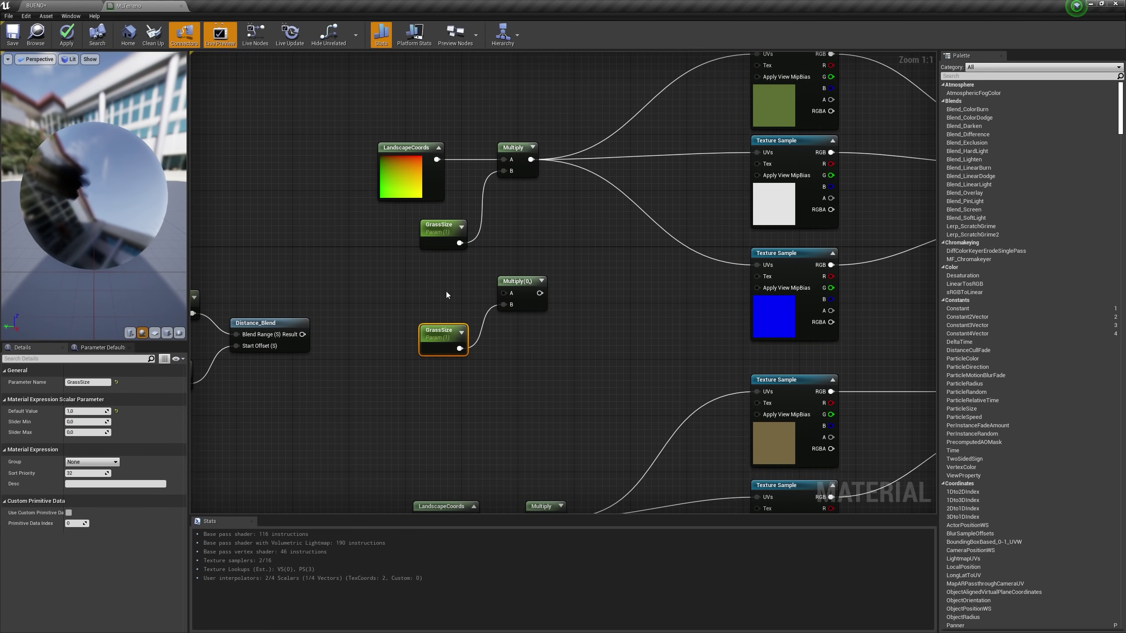
Rename the original grass size parameter GrassSizeNear and its duplicate GrassSizeFar
left_click(444, 237)
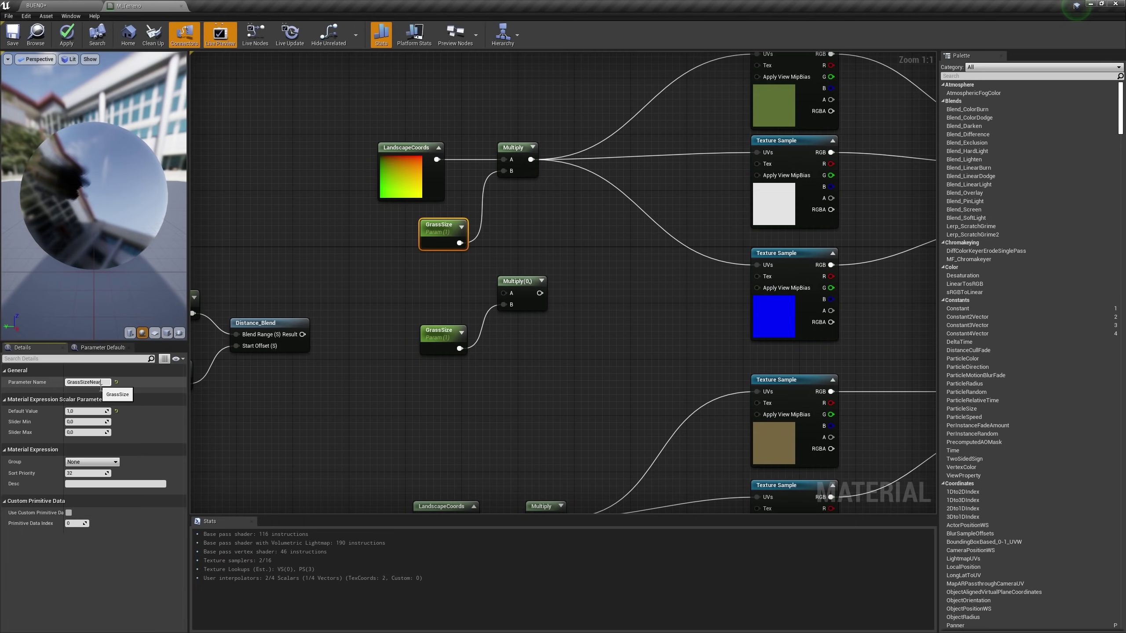
key("Return")
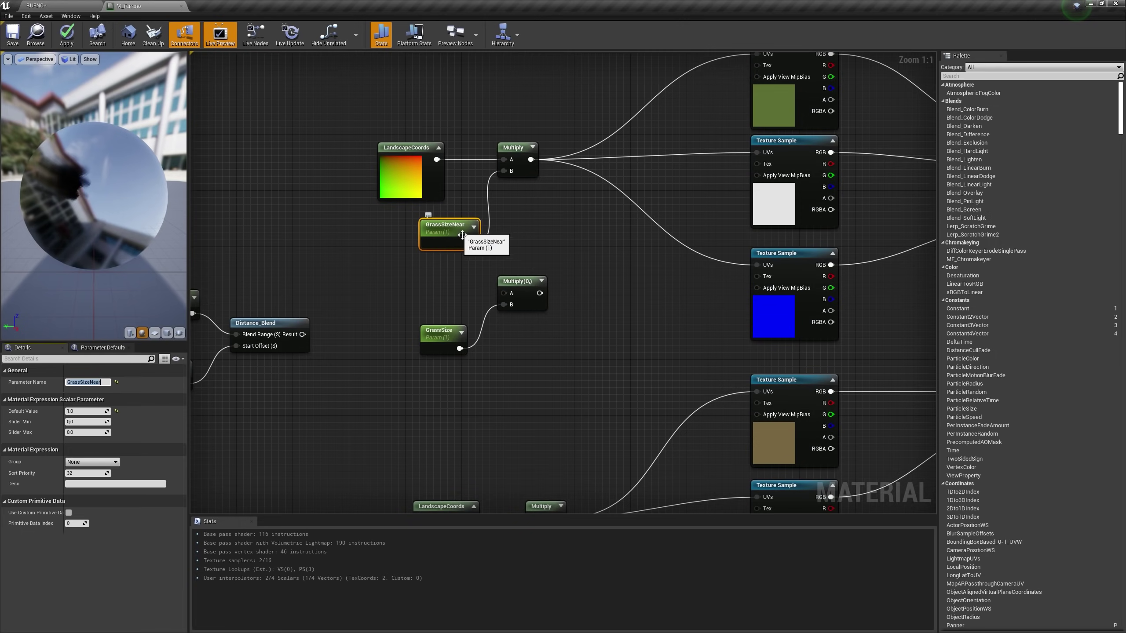
left_click(450, 341)
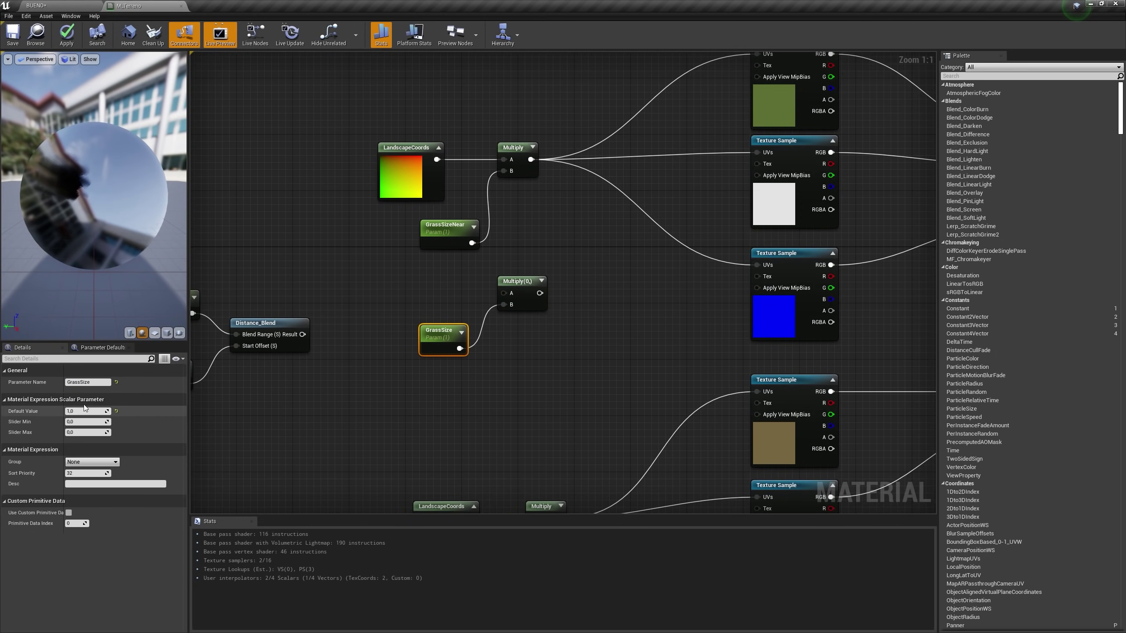
left_click(98, 383)
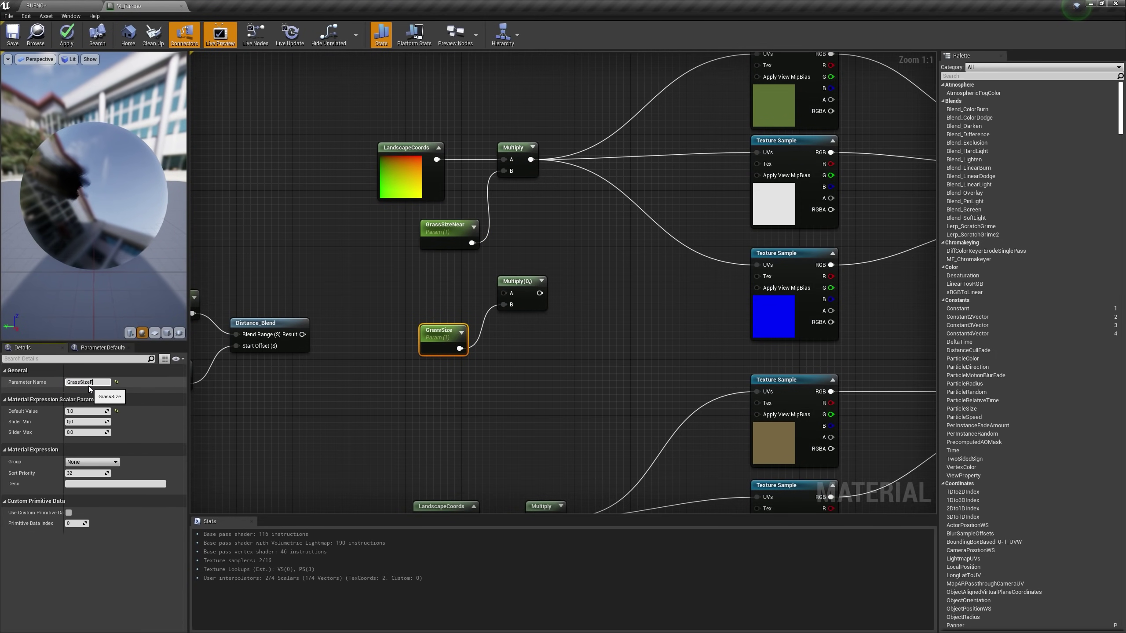
type("Far")
key("Return")
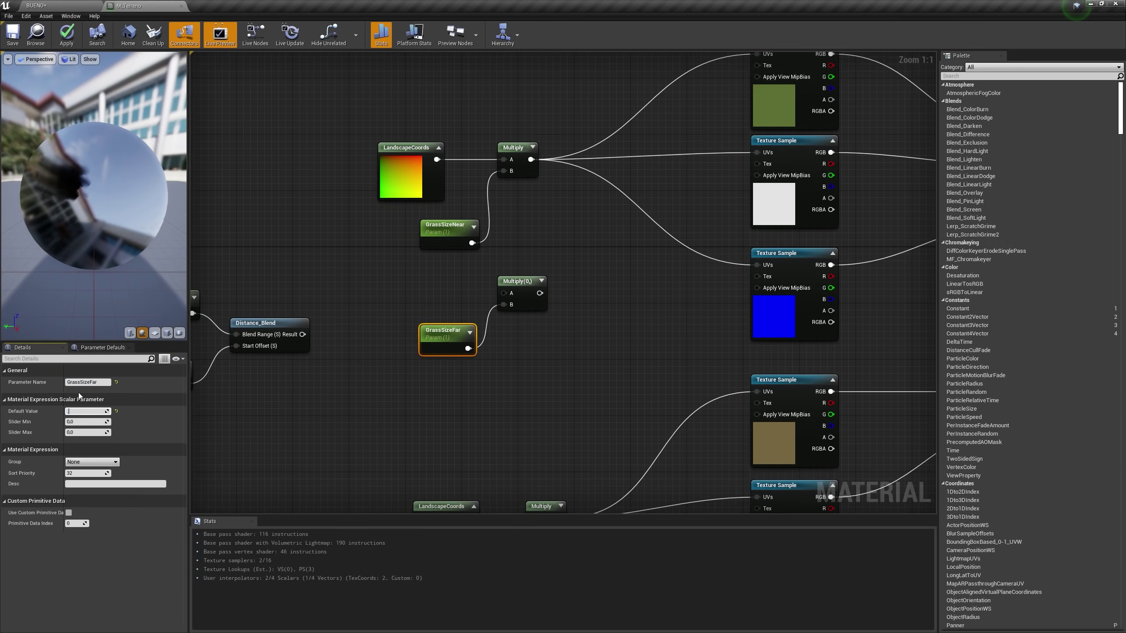
Set GrassSizeFar's default value to 0.05 and connect LandscapeCoords to the A input of the duplicated Multiply
type("5")
key("Return")
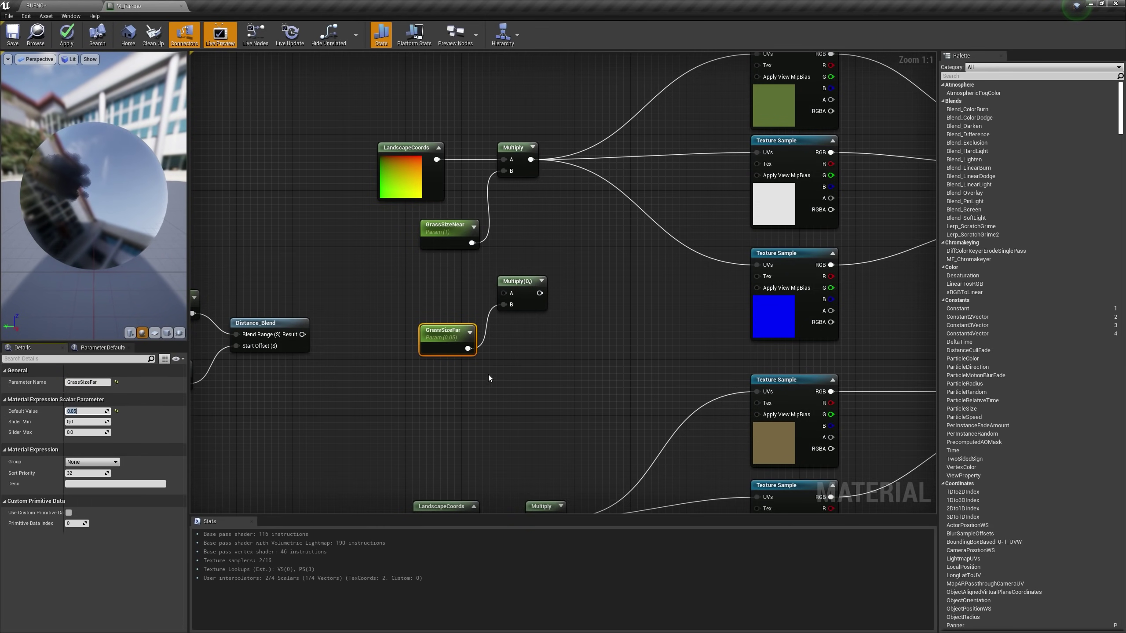
left_click_drag(444, 167, 506, 298)
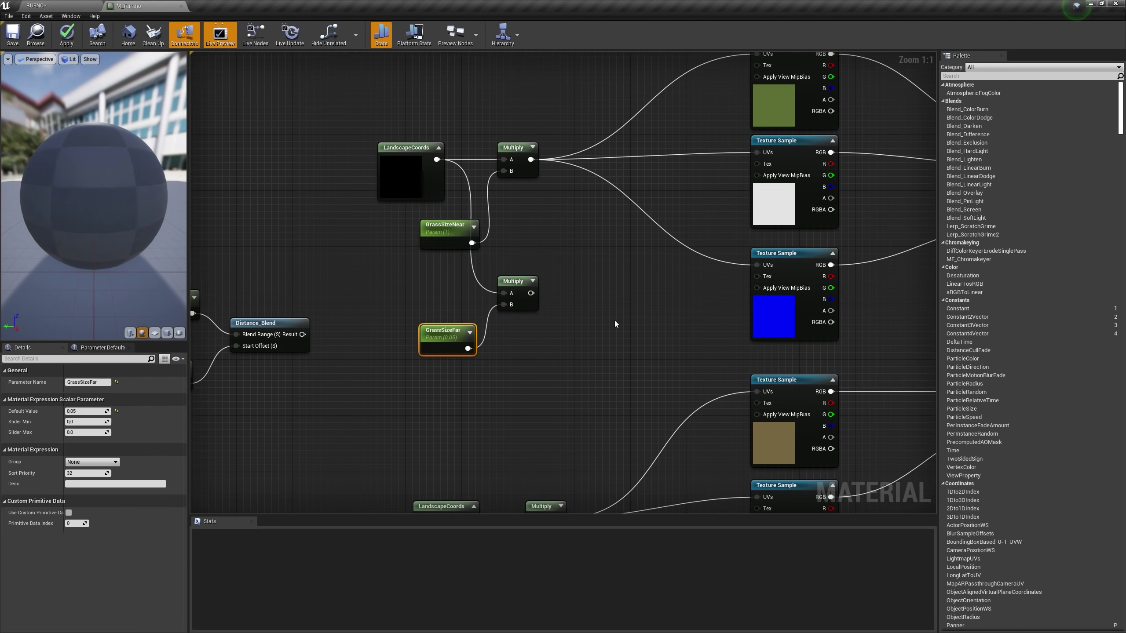
right_click_drag(641, 321, 544, 369)
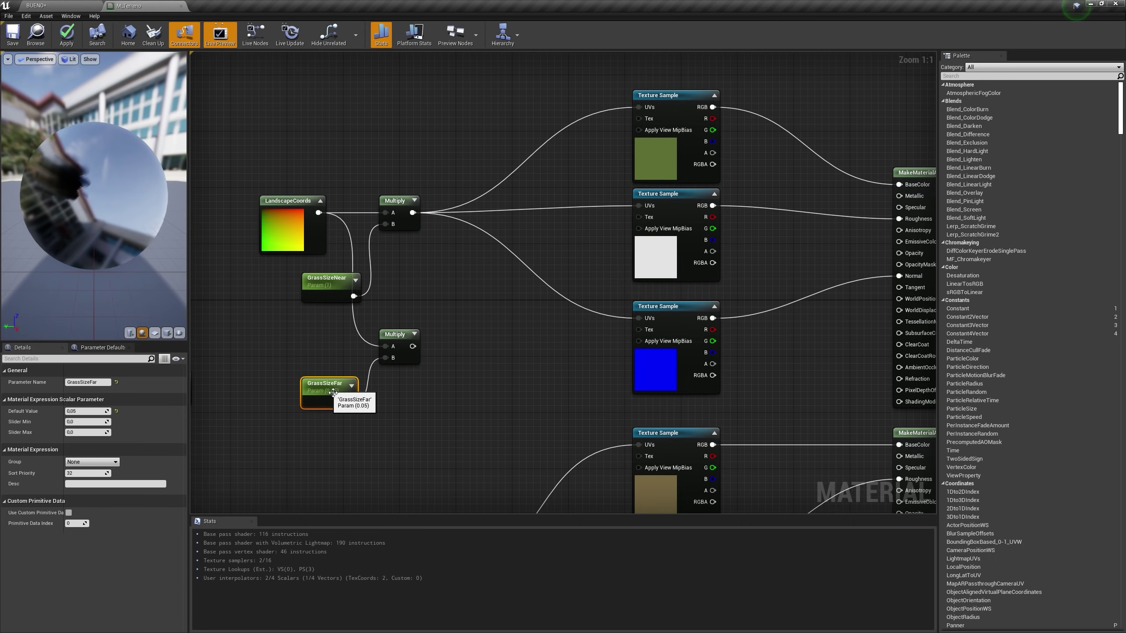
left_click_drag(413, 347, 640, 320)
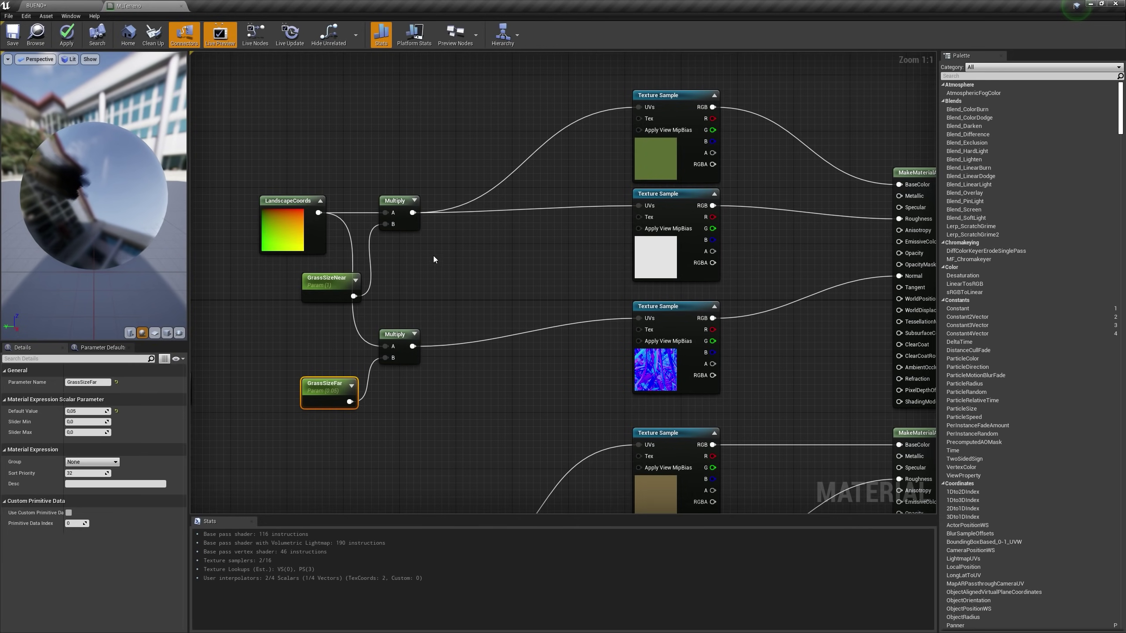
key("ctrl+z")
Move the whole group of dirt layer nodes down to make room beneath the grass nodes
scroll(540, 407, "down", 5)
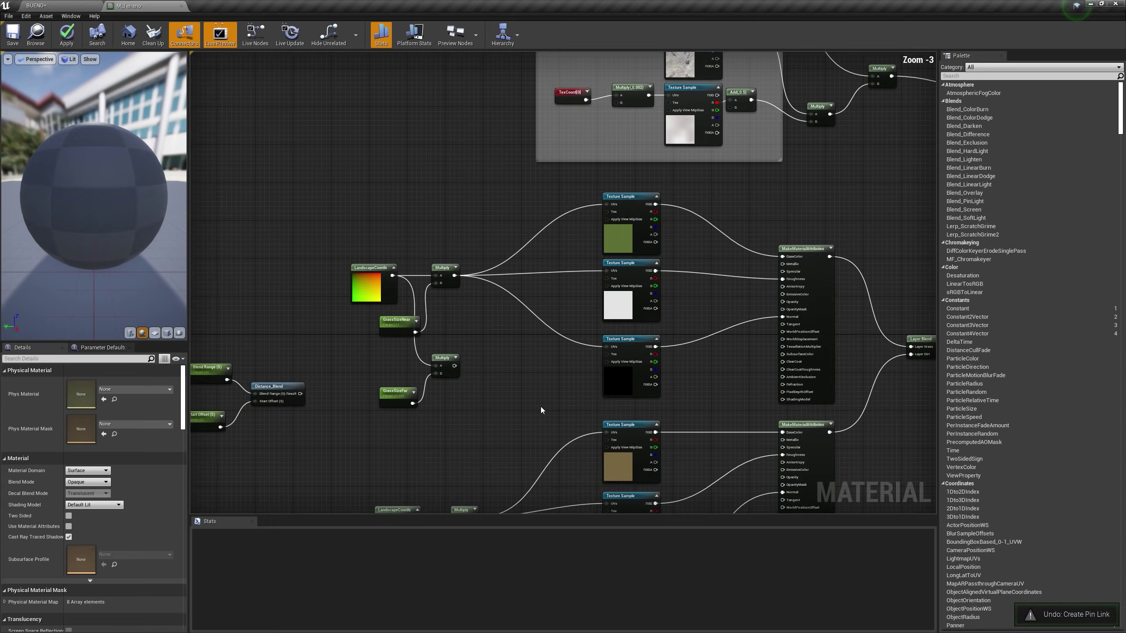
scroll(449, 339, "down", 1)
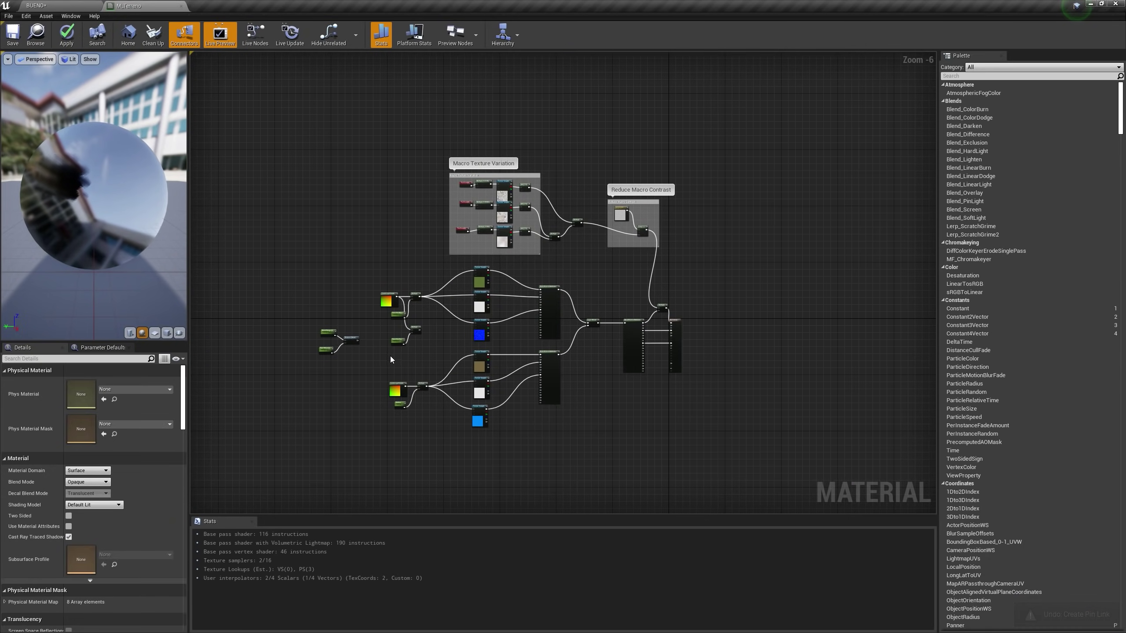
left_click_drag(391, 360, 557, 418)
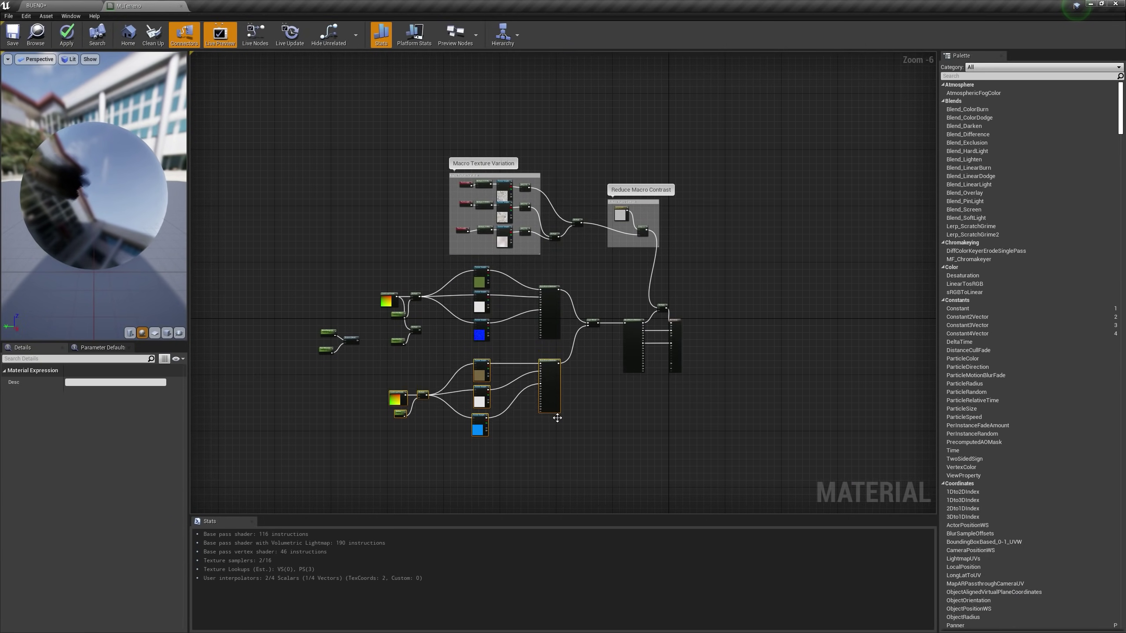
key("Down")
key("Down")
key("Down")
key("Down")
key("Down")
key("Down")
key("Down")
key("Down")
key("Down")
key("Down")
key("Down")
key("Down")
key("Down")
key("Down")
key("Down")
key("Down")
key("Down")
key("Down")
key("Down")
key("Down")
Move the grass roughness and normal Texture Samples down to leave space below the base color sample
scroll(486, 299, "up", 4)
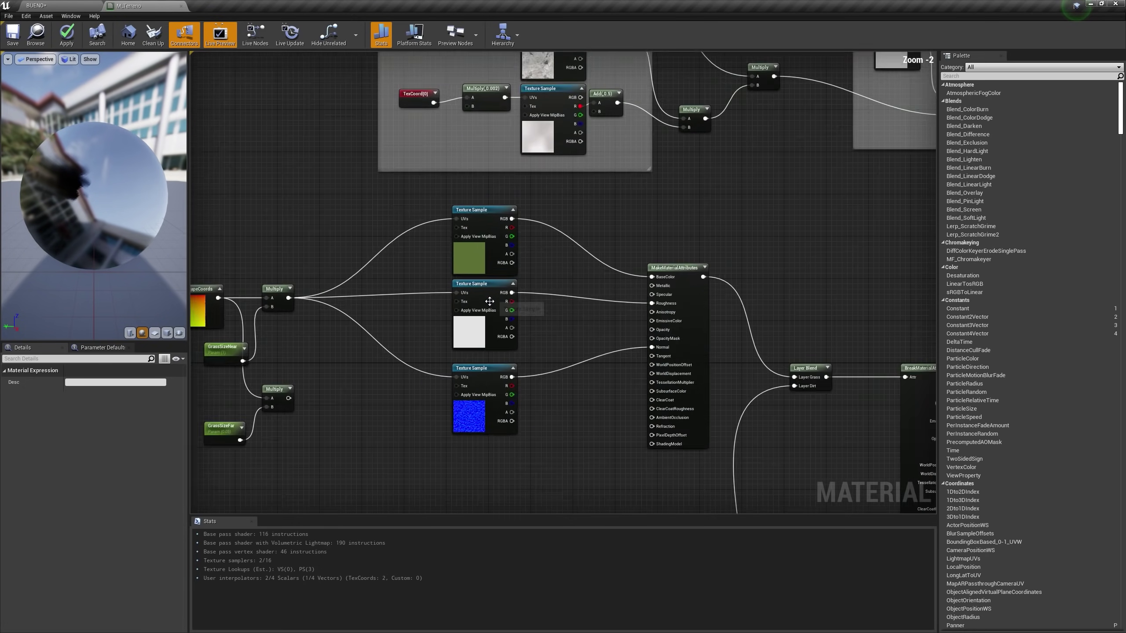
scroll(489, 302, "up", 1)
right_click_drag(577, 328, 599, 291)
left_click_drag(469, 260, 577, 429)
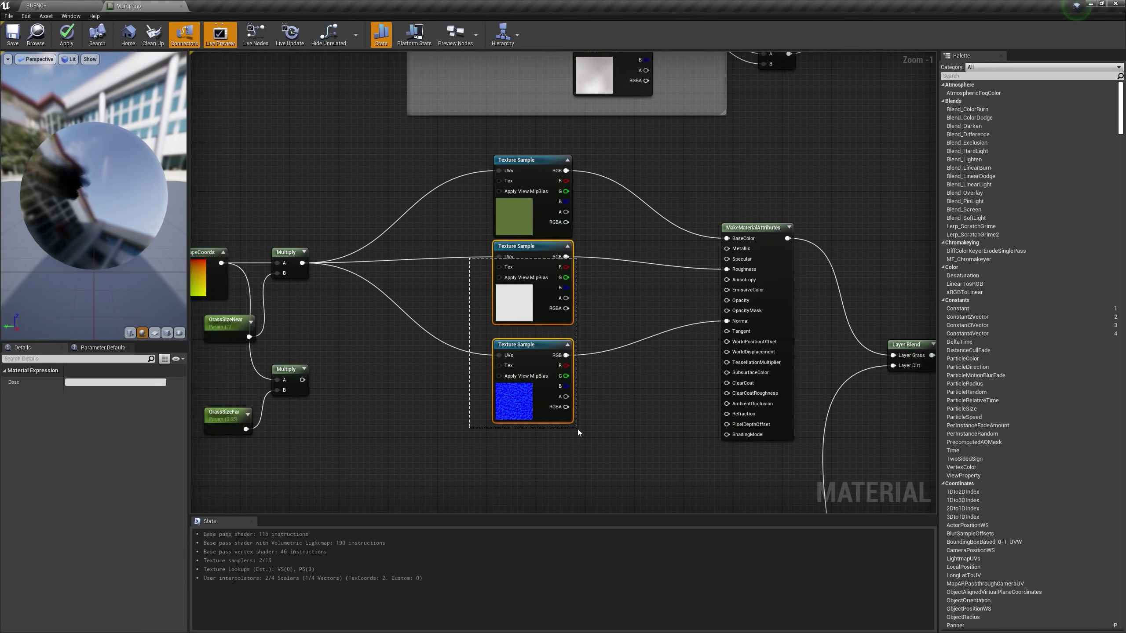
key("Down")
key("Down")
key("Down")
key("Down")
key("Down")
key("Down")
key("Down")
key("Down")
key("Down")
key("Down")
key("Down")
key("Down")
key("Down")
key("Down")
key("Down")
key("Down")
key("Down")
key("Down")
key("Down")
key("Down")
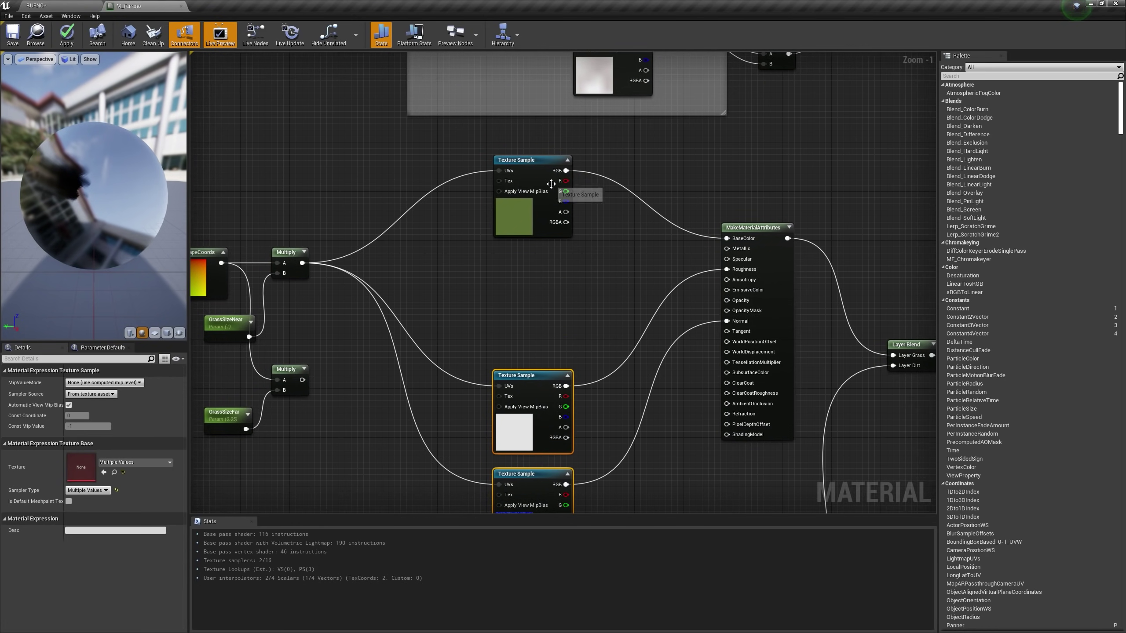
Duplicate the grass base color Texture Sample and place the copy directly below the original
left_click(551, 183)
key("ctrl+w")
left_click_drag(559, 277, 521, 265)
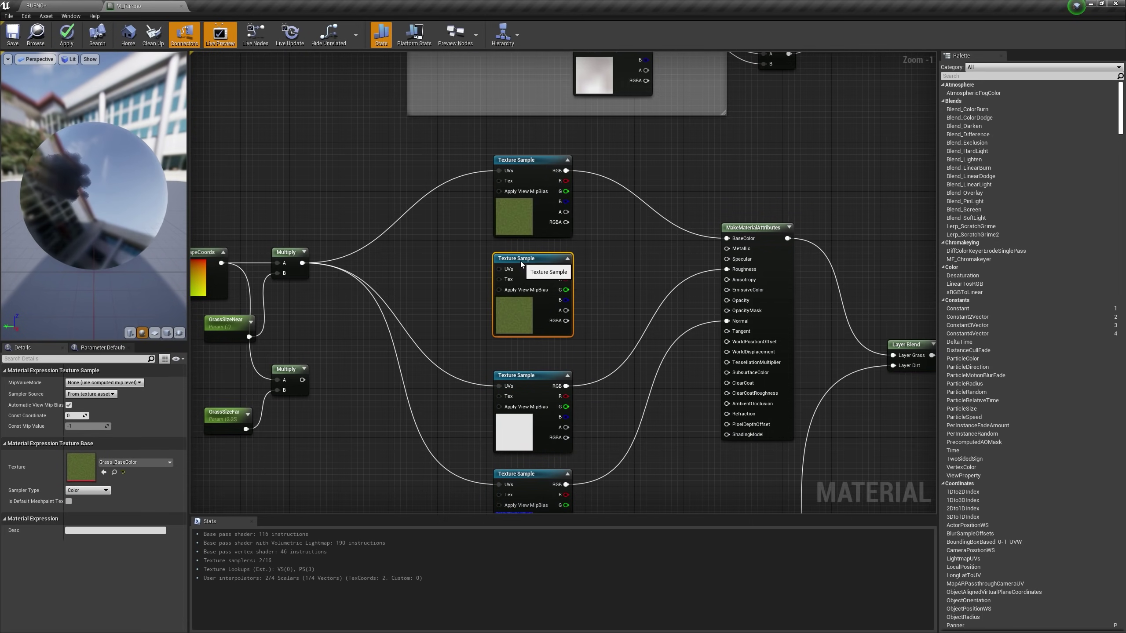
Move the grass normal Texture Sample further down, then duplicate the roughness and normal samples with each copy below its original
right_click_drag(603, 355, 610, 269)
left_click_drag(536, 390, 535, 516)
left_click(532, 292)
key("ctrl+w")
left_click_drag(542, 416, 518, 391)
right_click_drag(612, 426, 675, 270)
left_click(581, 358)
key("ctrl+w")
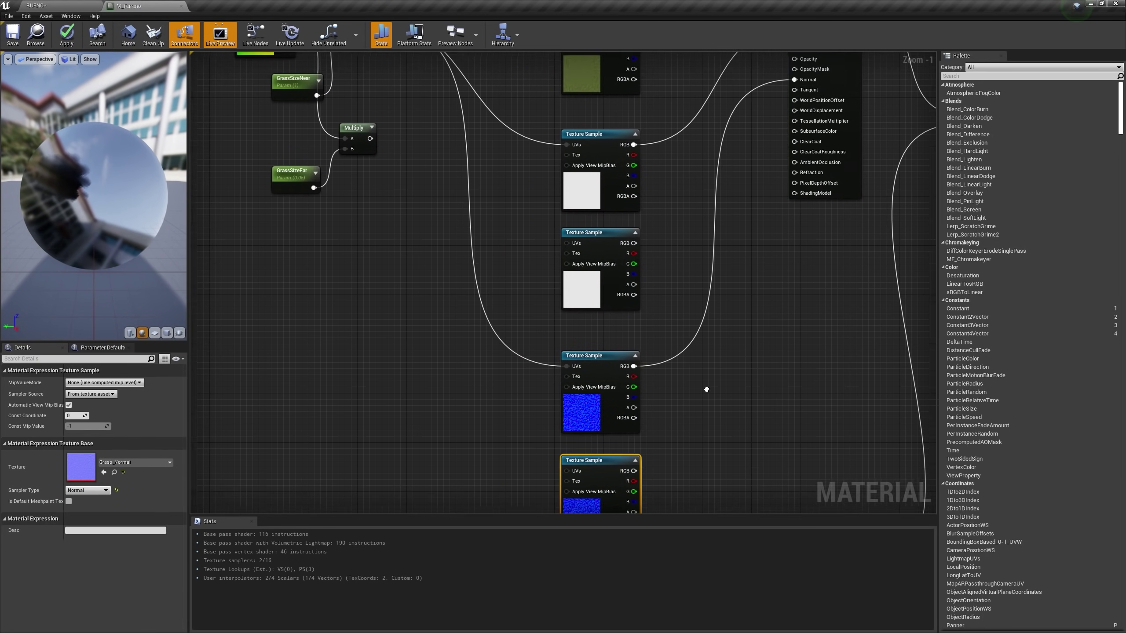
Connect the GrassSizeFar Multiply output to the UVs of the duplicated base color, roughness and normal Texture Samples
right_click_drag(707, 389, 686, 497)
right_click_drag(423, 269, 423, 339)
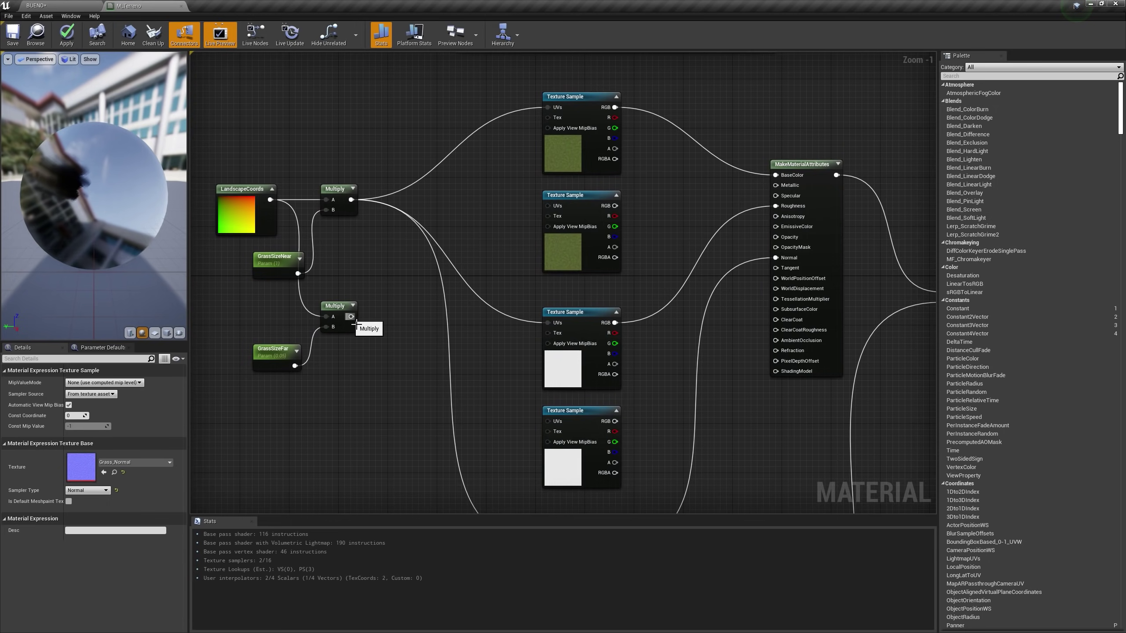
left_click_drag(350, 316, 550, 207)
right_click_drag(408, 352, 407, 304)
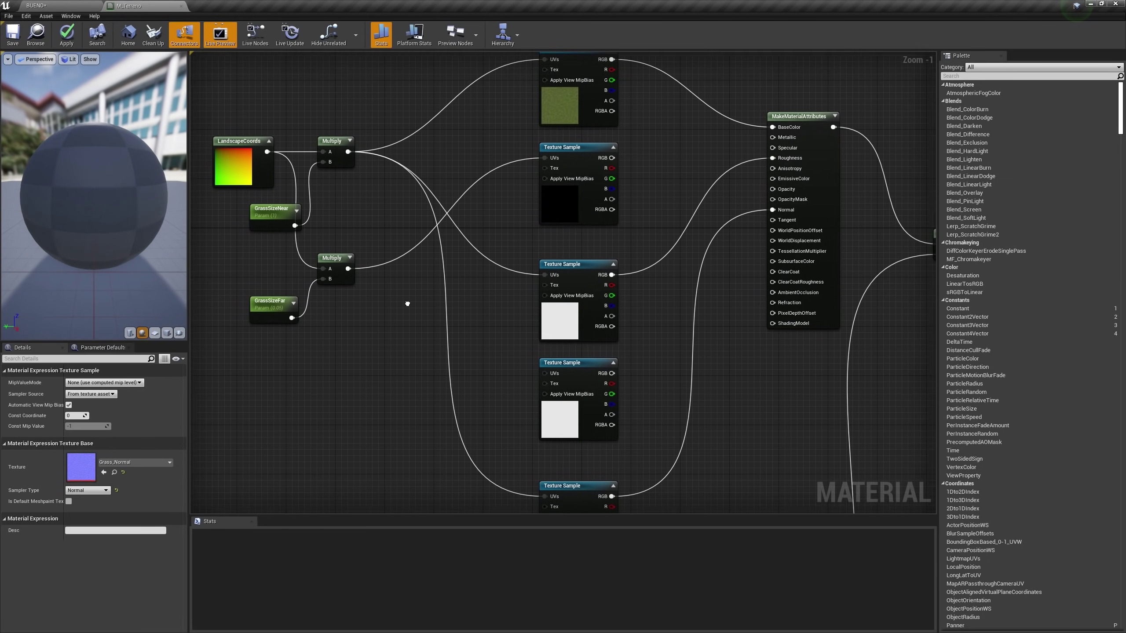
left_click_drag(343, 268, 536, 374)
right_click_drag(537, 375, 461, 324)
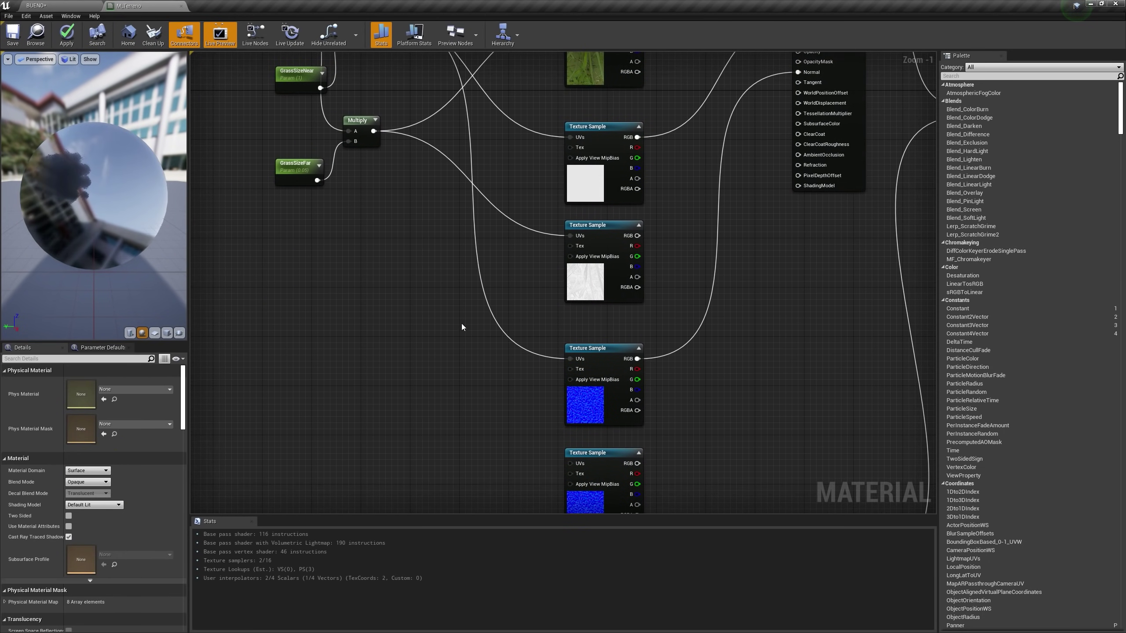
left_click_drag(373, 131, 572, 464)
right_click_drag(722, 361, 605, 355)
scroll(625, 417, "down", 2)
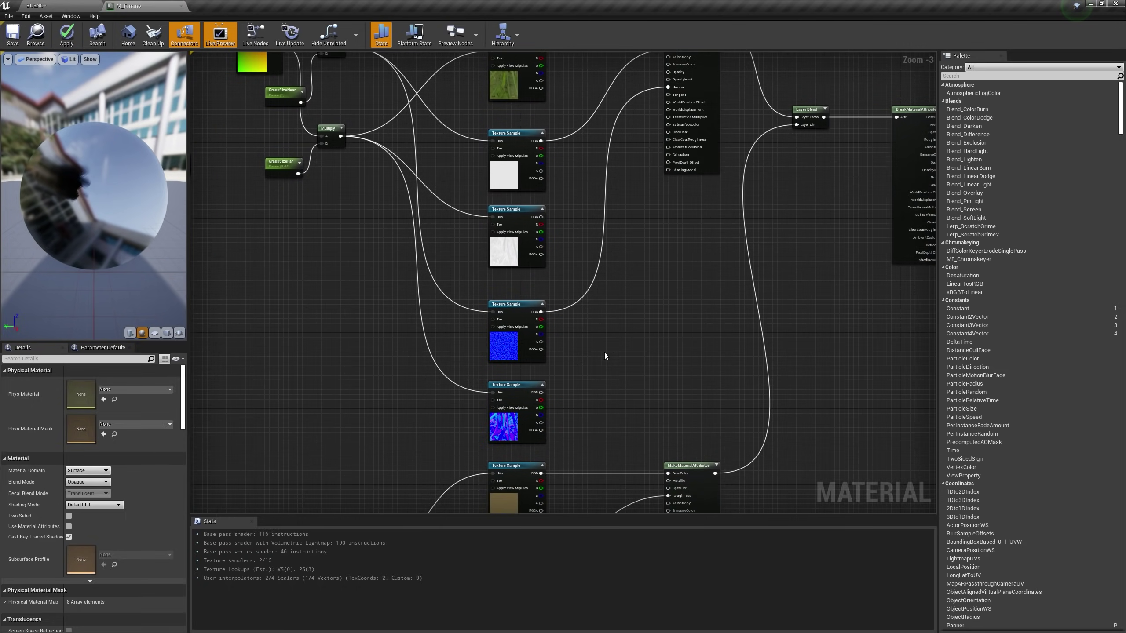
Move the whole Dirt node group, including its MakeMaterialAttributes node, further down to clear space below the grass samples
scroll(560, 265, "down", 2)
scroll(511, 154, "up", 4)
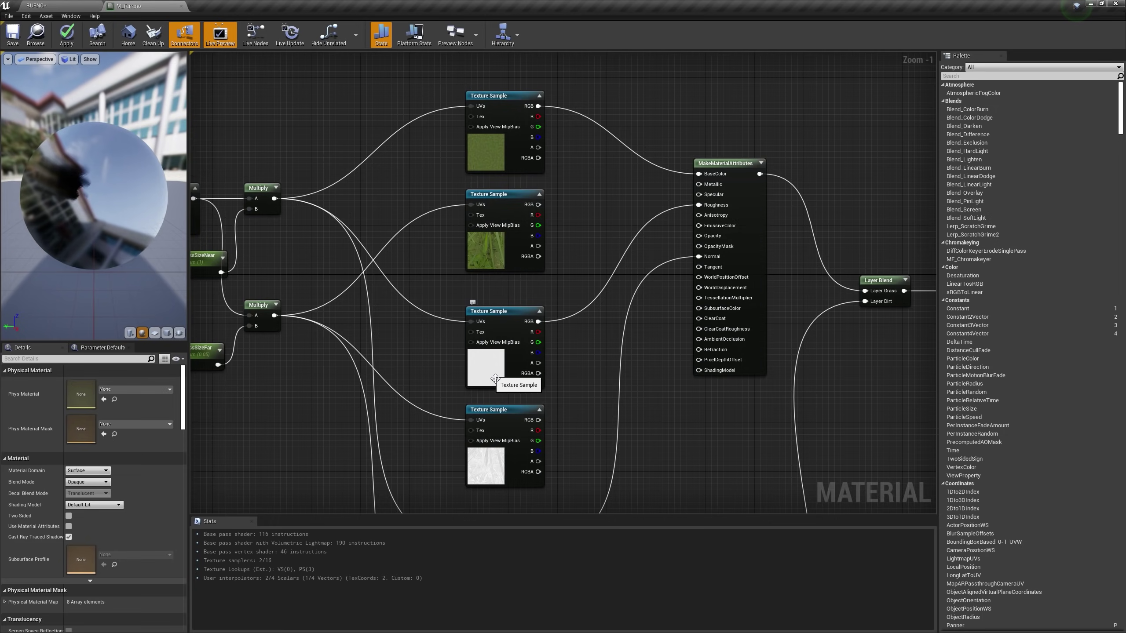
right_click_drag(610, 438, 581, 367)
right_click_drag(502, 474, 516, 373)
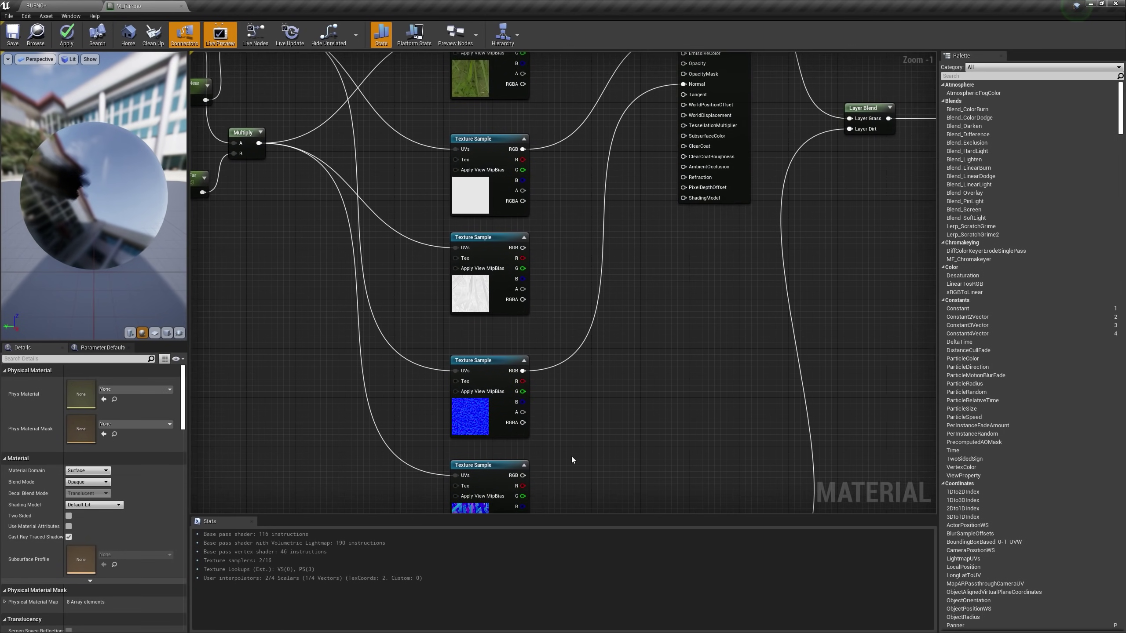
scroll(571, 456, "down", 3)
right_click_drag(627, 421, 620, 306)
scroll(375, 375, "down", 1)
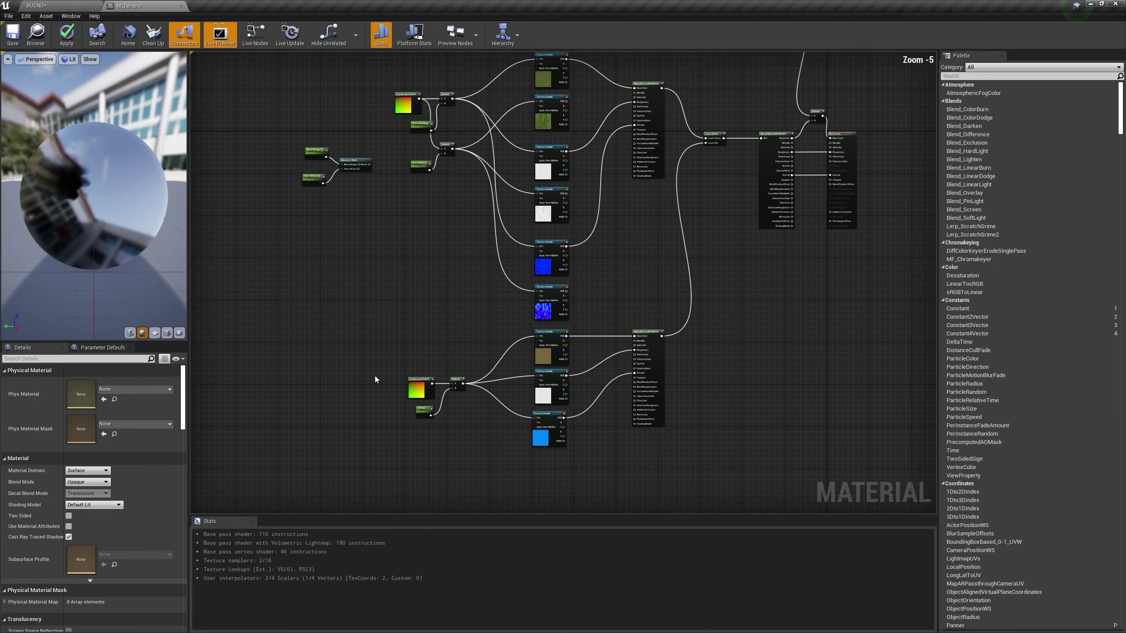
left_click_drag(433, 365, 725, 500)
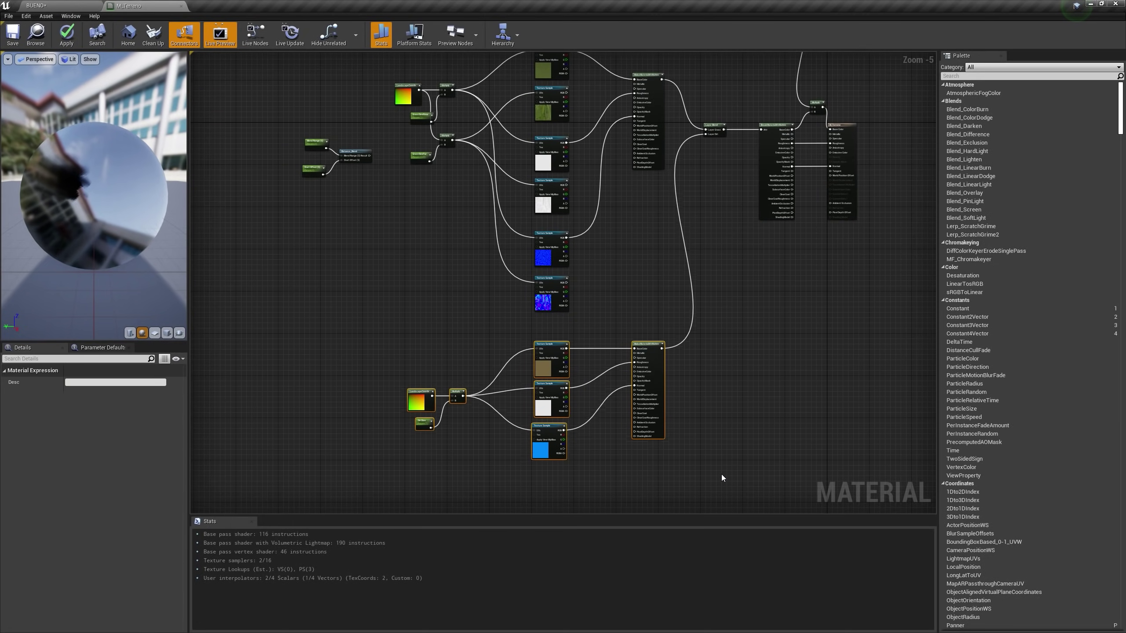
key("Down")
key("Down")
key("Down")
key("Down")
key("Down")
key("Down")
key("Down")
key("Down")
key("Down")
key("Down")
key("Down")
key("Down")
key("Down")
key("Down")
Add a LinearInterpolate node and route both grass base color Texture Samples through it into BaseColor of the grass MakeMaterialAttributes
right_click_drag(634, 322, 581, 472)
scroll(524, 220, "up", 5)
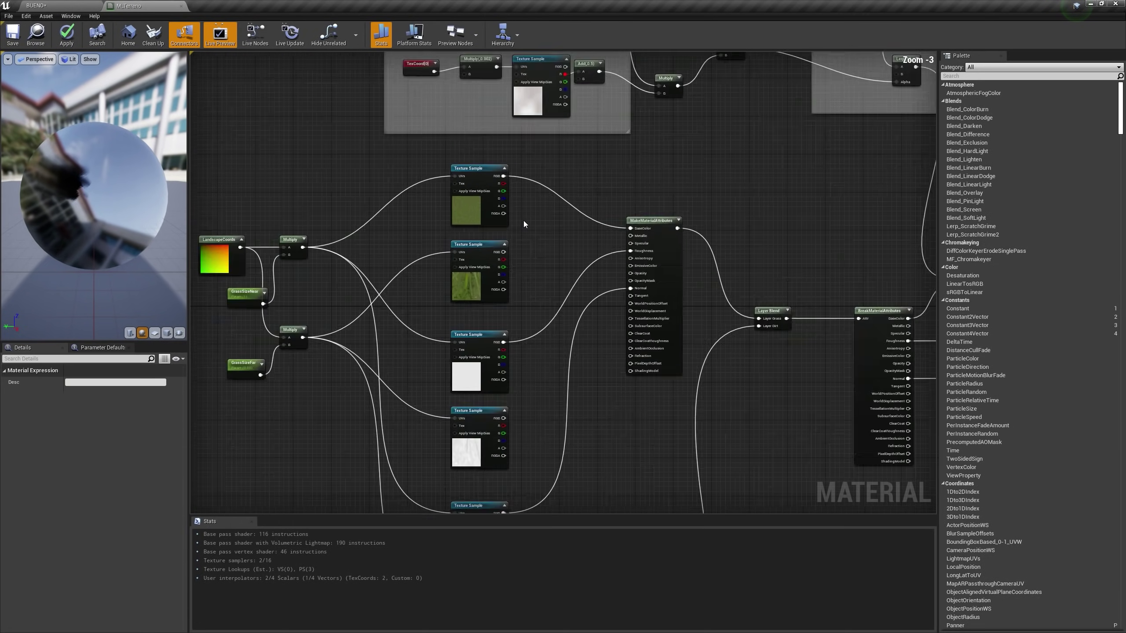
right_click_drag(537, 236, 497, 269)
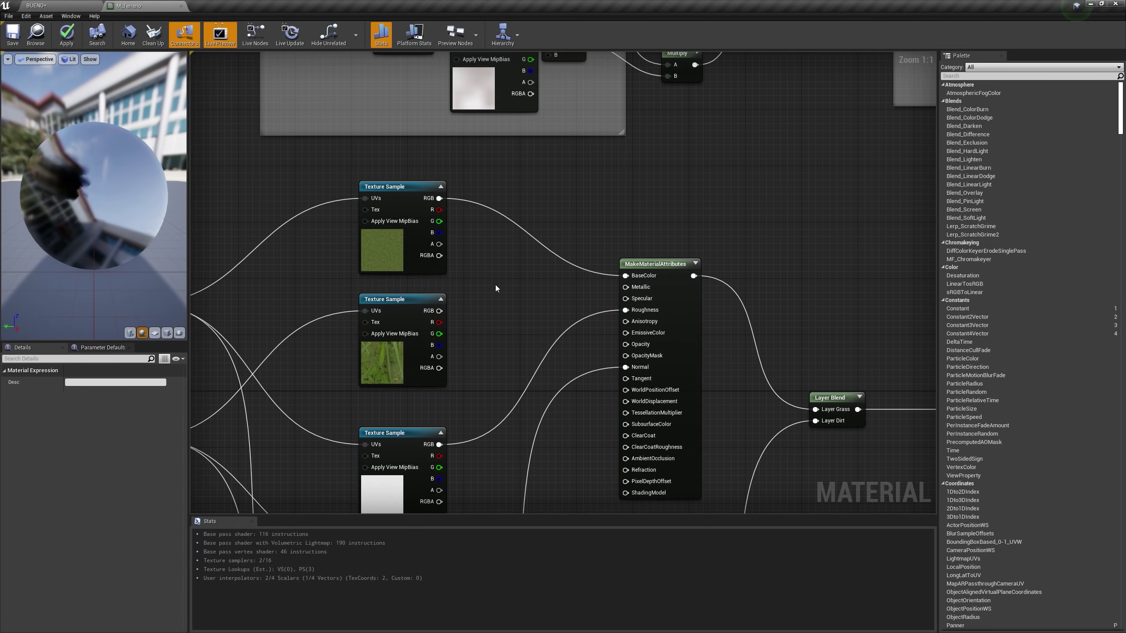
right_click(496, 285)
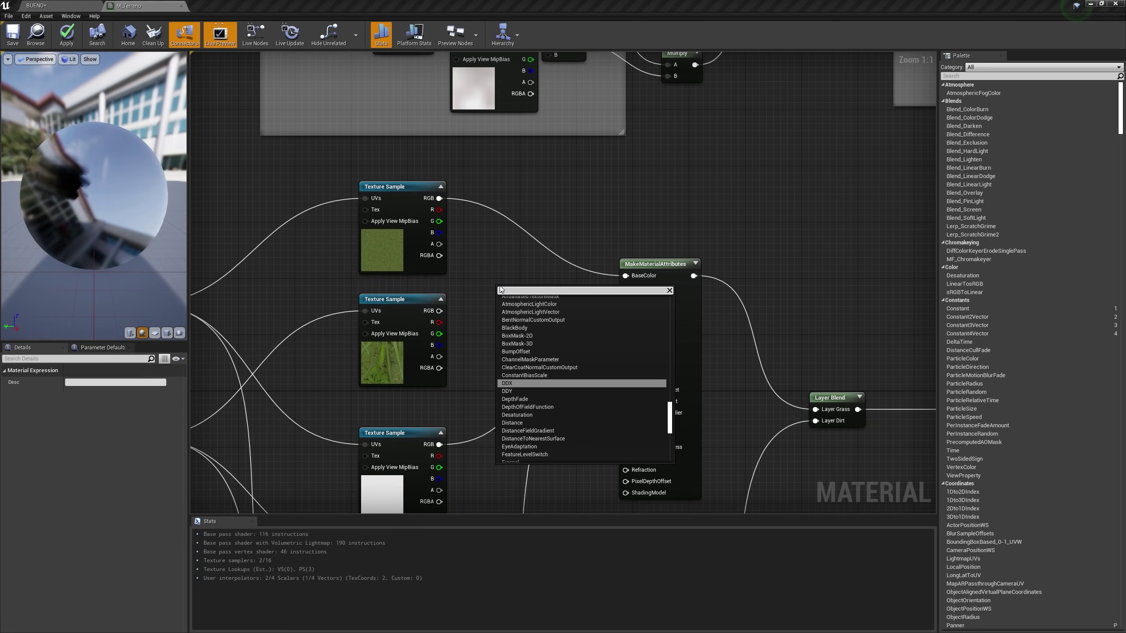
type("linearint")
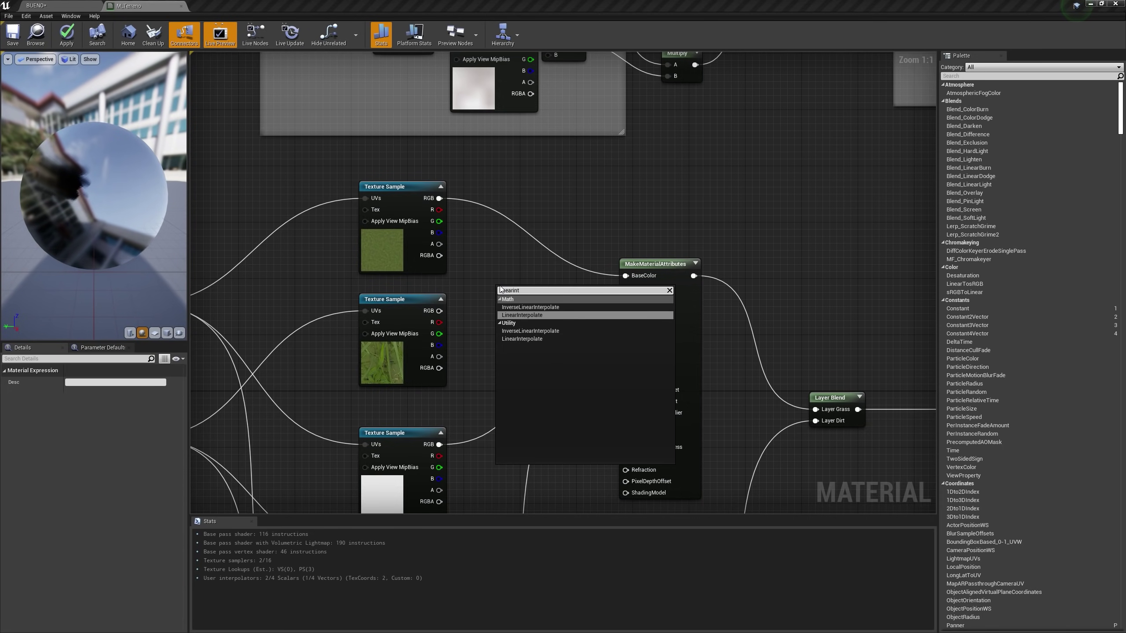
key("Return")
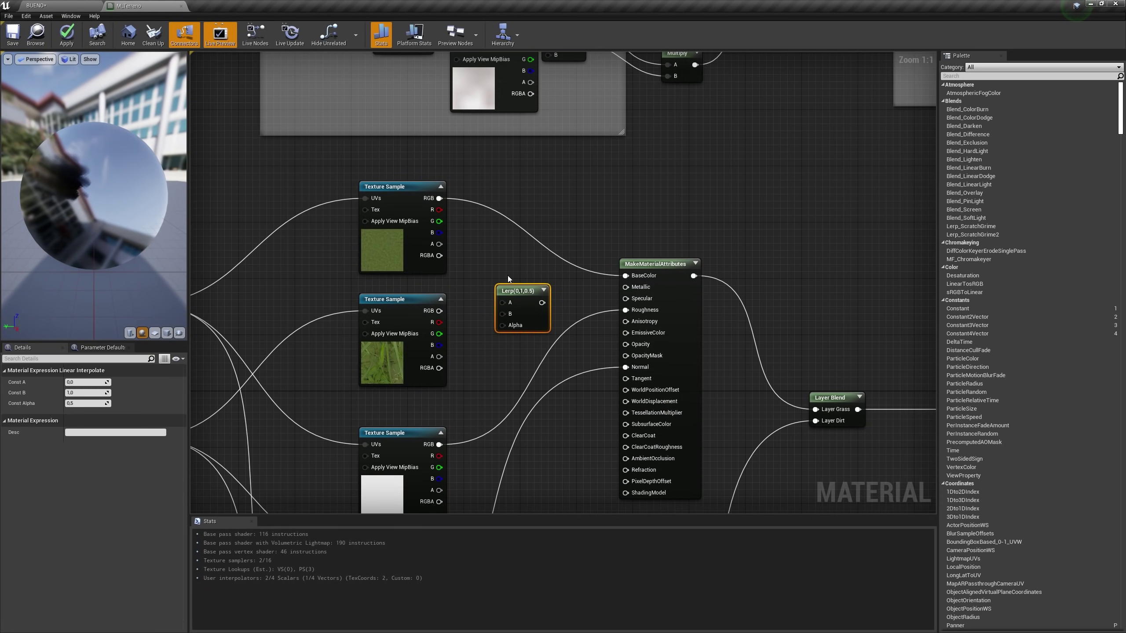
key("Delete")
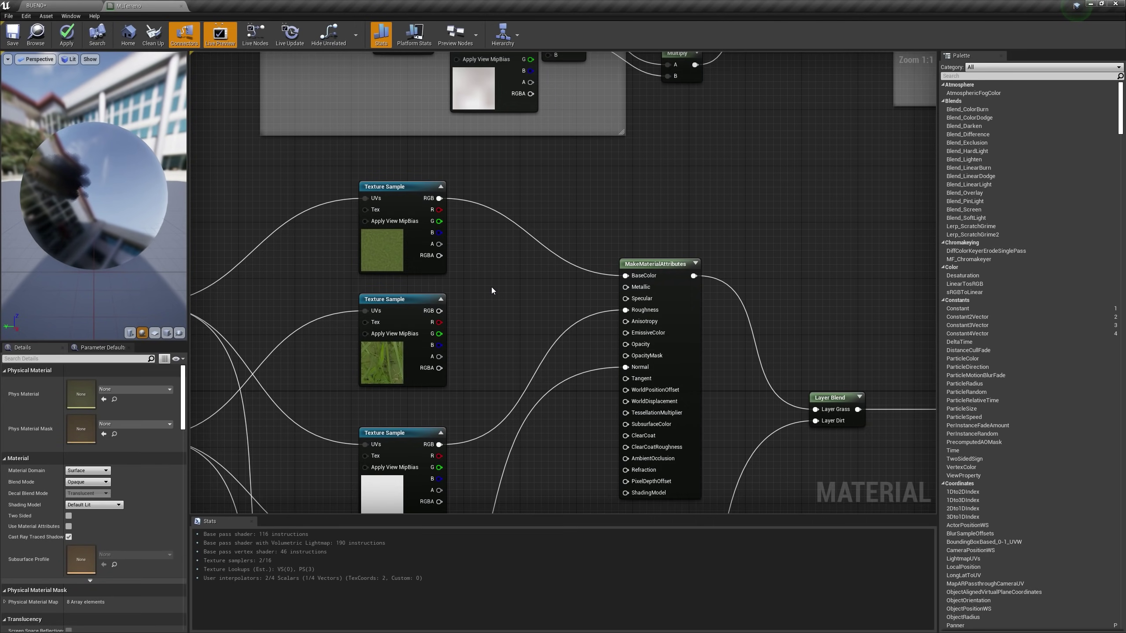
key("ctrl+z")
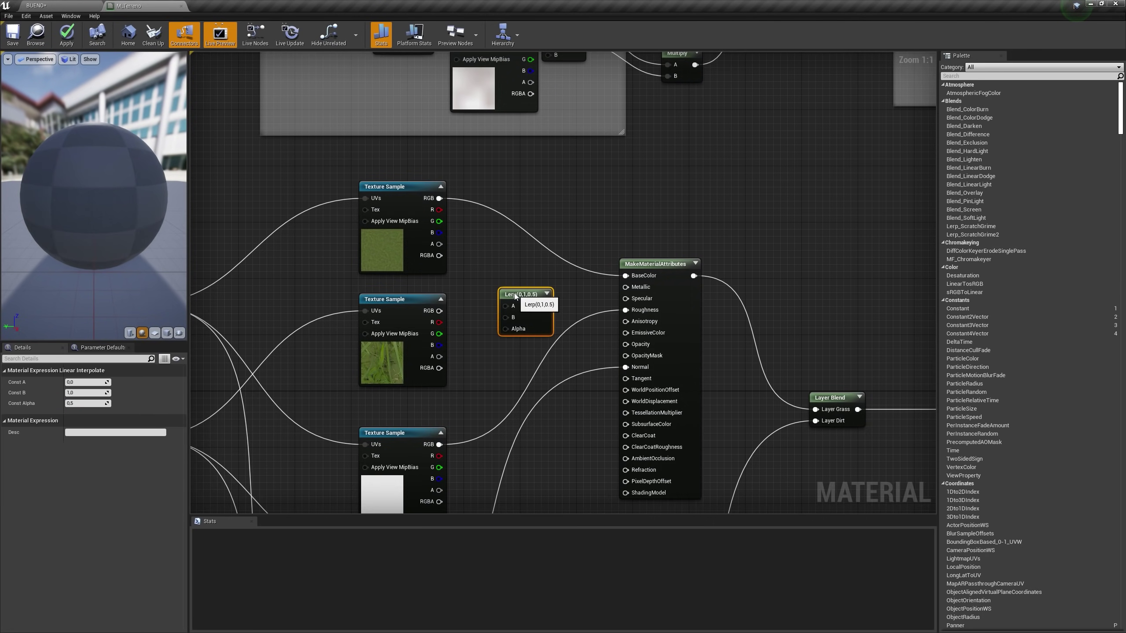
left_click_drag(440, 199, 625, 275)
Place another Lerp beside the grass roughness samples, feed them into A and B, and connect its output to Roughness
right_click_drag(514, 444, 536, 267)
left_click(516, 355)
left_click_drag(461, 268, 520, 353)
left_click_drag(460, 380, 520, 364)
left_click_drag(553, 353, 649, 135)
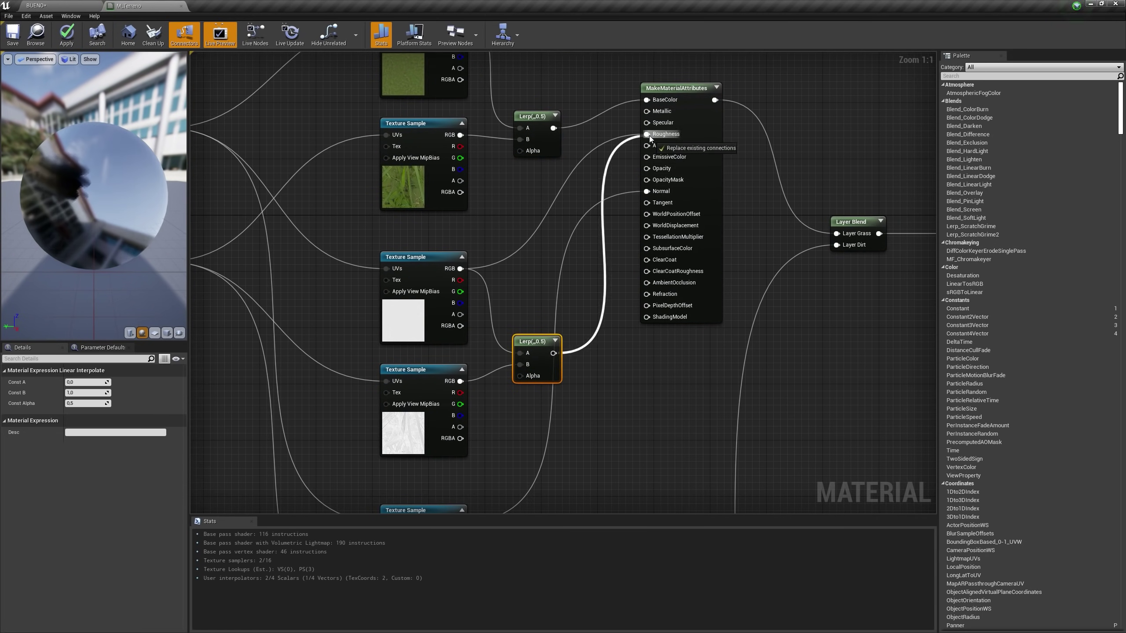
Feed the two grass normal samples into A and B of a third Lerp and connect its output to Normal
left_click_drag(454, 294, 520, 378)
left_click_drag(454, 413, 521, 389)
left_click_drag(560, 378, 640, 269)
Move the Distance_Blend node with its Blend Range and Start Offset parameters to just below the grass normal samples
scroll(707, 381, "down", 3)
right_click_drag(698, 466, 710, 223)
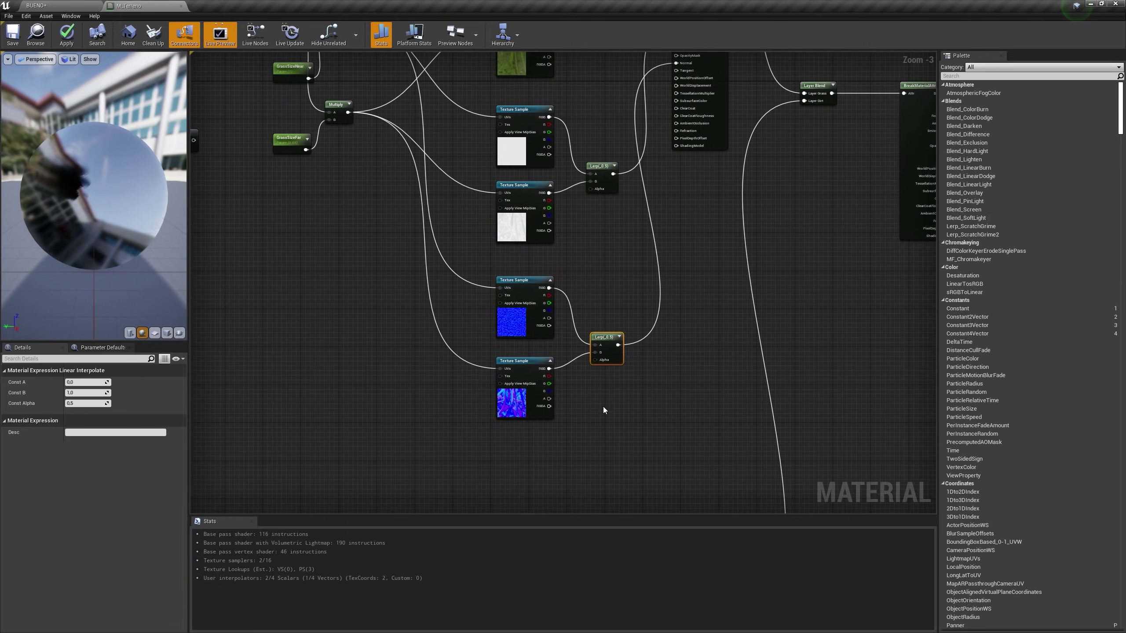
scroll(607, 386, "up", 3)
right_click_drag(605, 175, 586, 307)
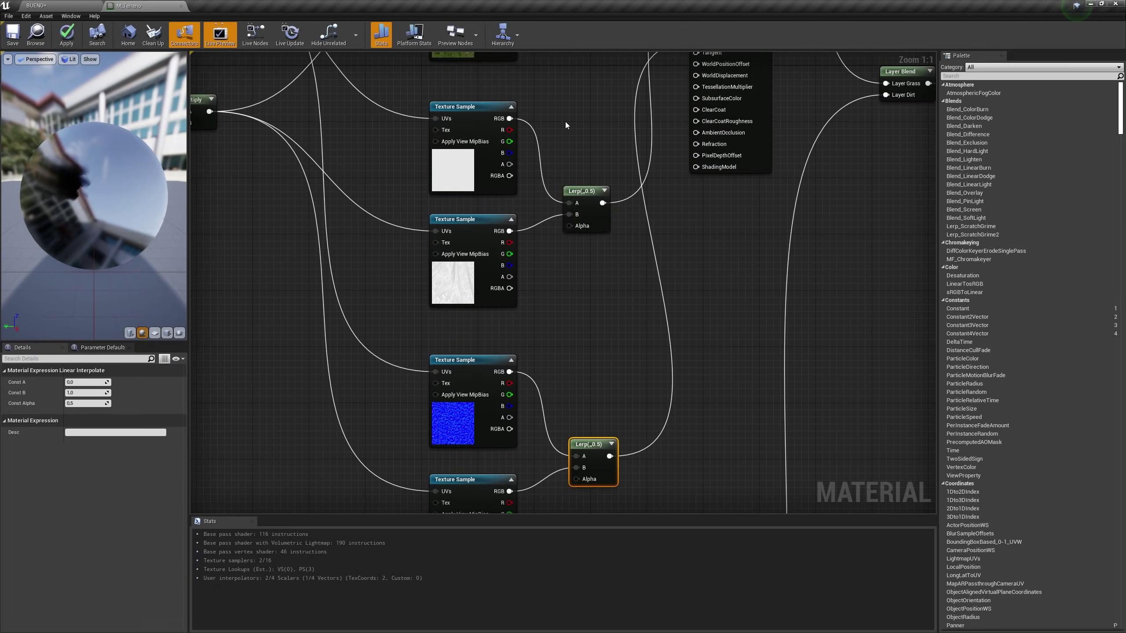
right_click_drag(566, 142, 595, 96)
right_click_drag(327, 216, 486, 215)
right_click_drag(319, 292, 568, 264)
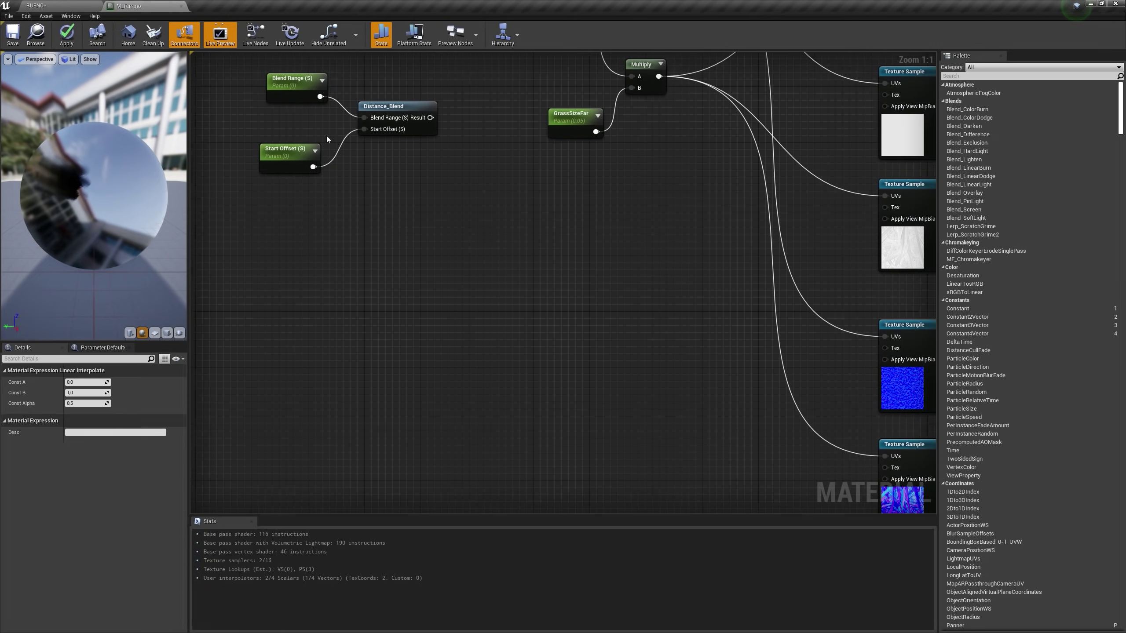
left_click_drag(234, 60, 452, 260)
scroll(488, 333, "down", 4)
right_click_drag(495, 335, 390, 197)
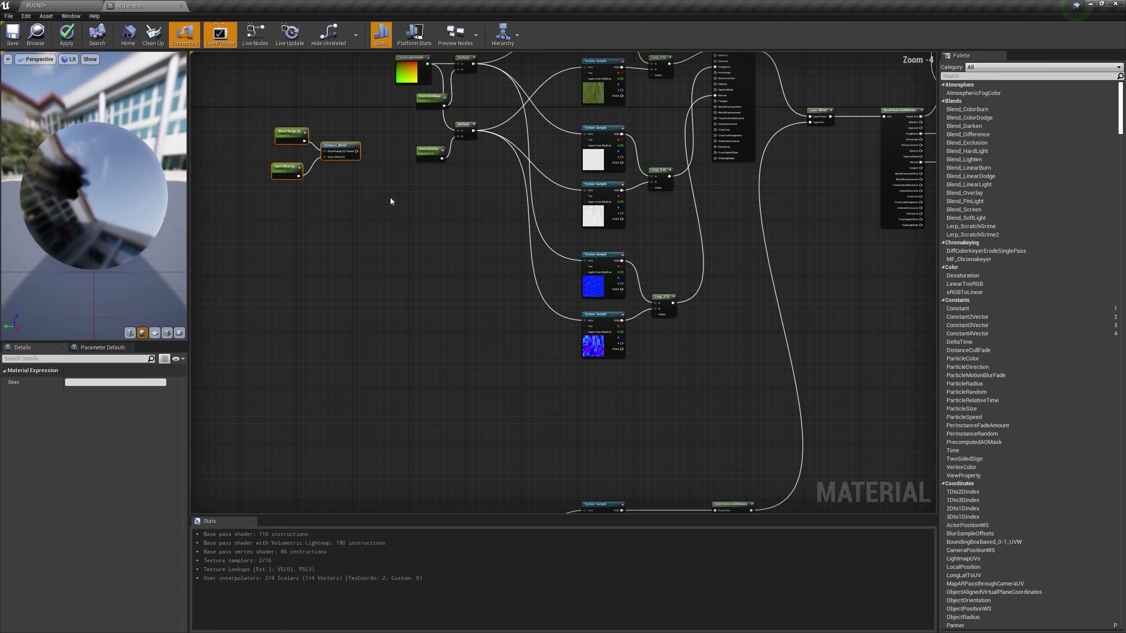
left_click_drag(348, 151, 608, 396)
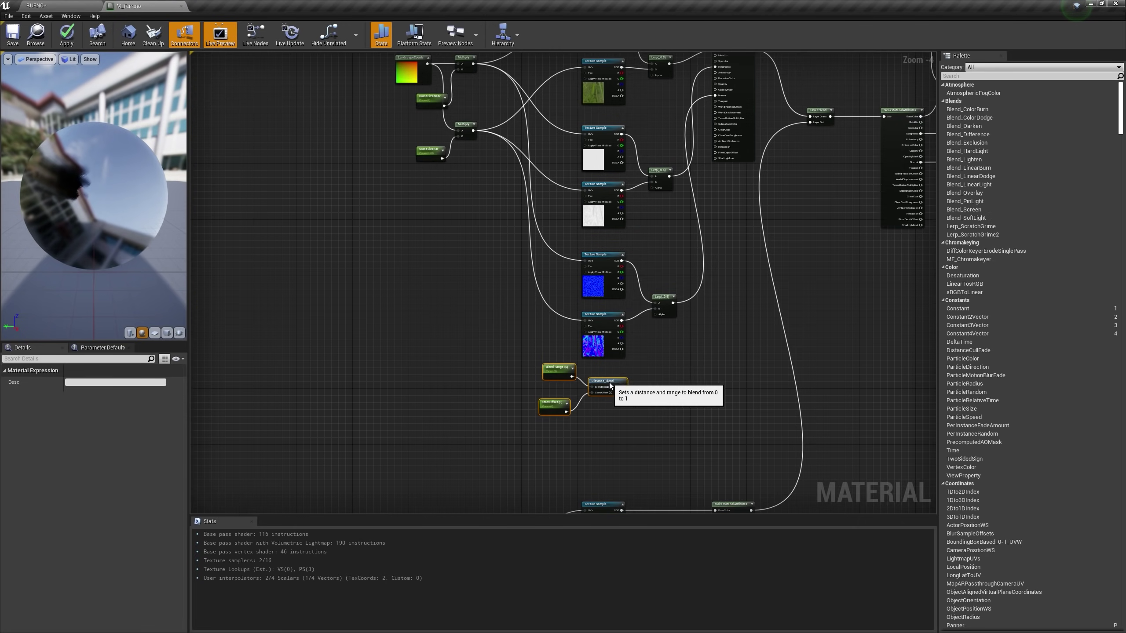
Connect the Distance_Blend result to the Alpha inputs of the three grass Lerp nodes and save the material
scroll(643, 392, "up", 4)
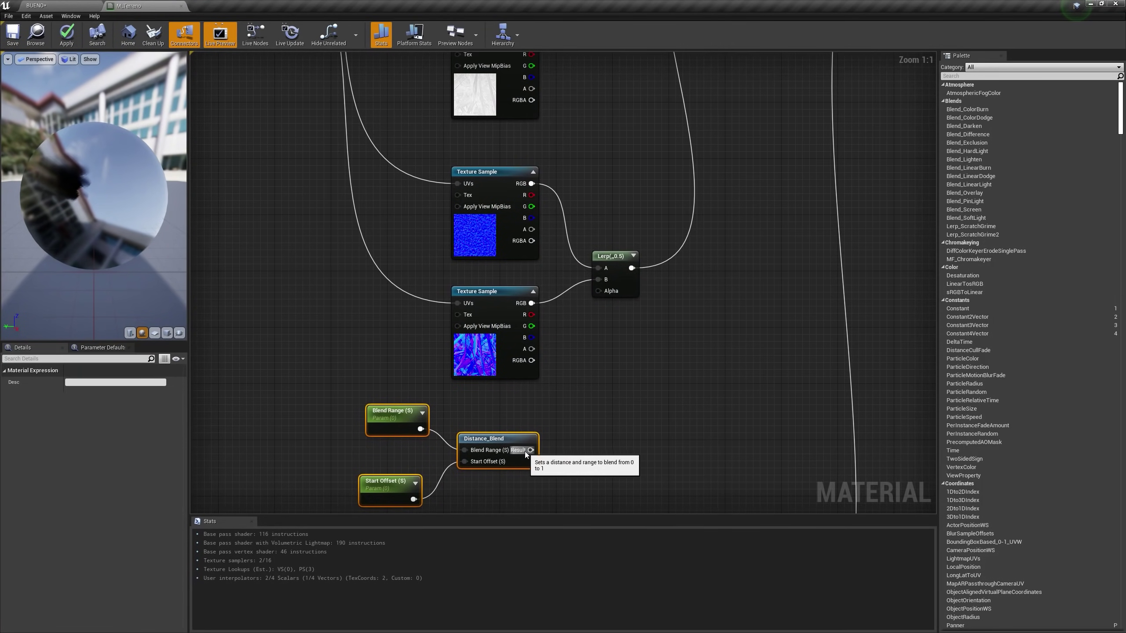
left_click(540, 450)
left_click_drag(531, 451, 598, 291)
left_click_drag(530, 450, 591, 289, "ctrl")
scroll(660, 366, "down", 3)
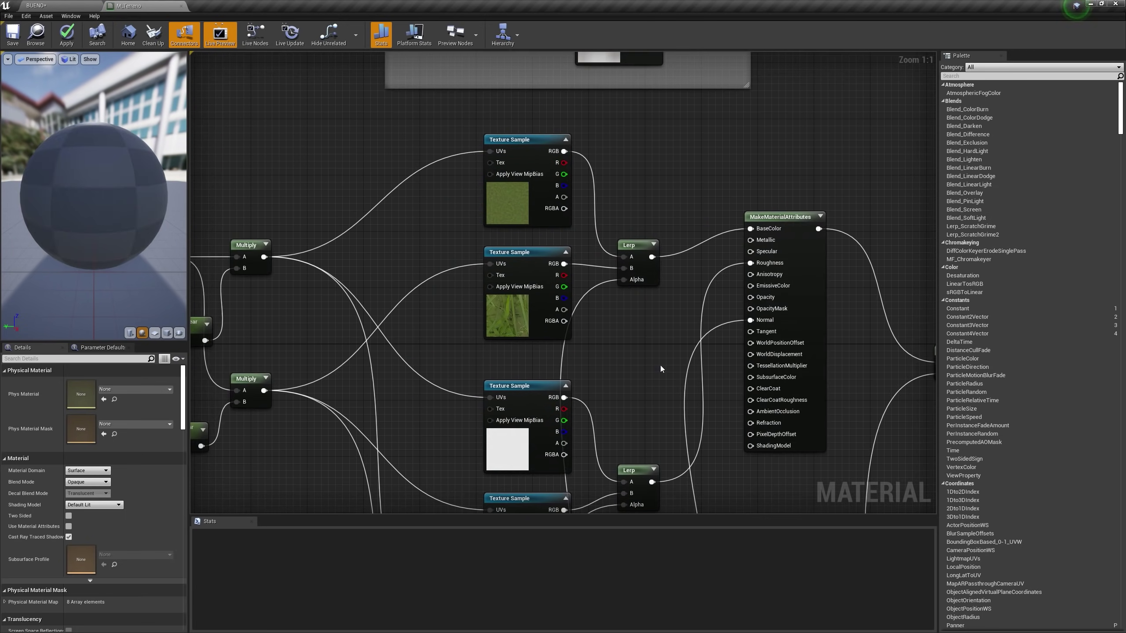
left_click(14, 40)
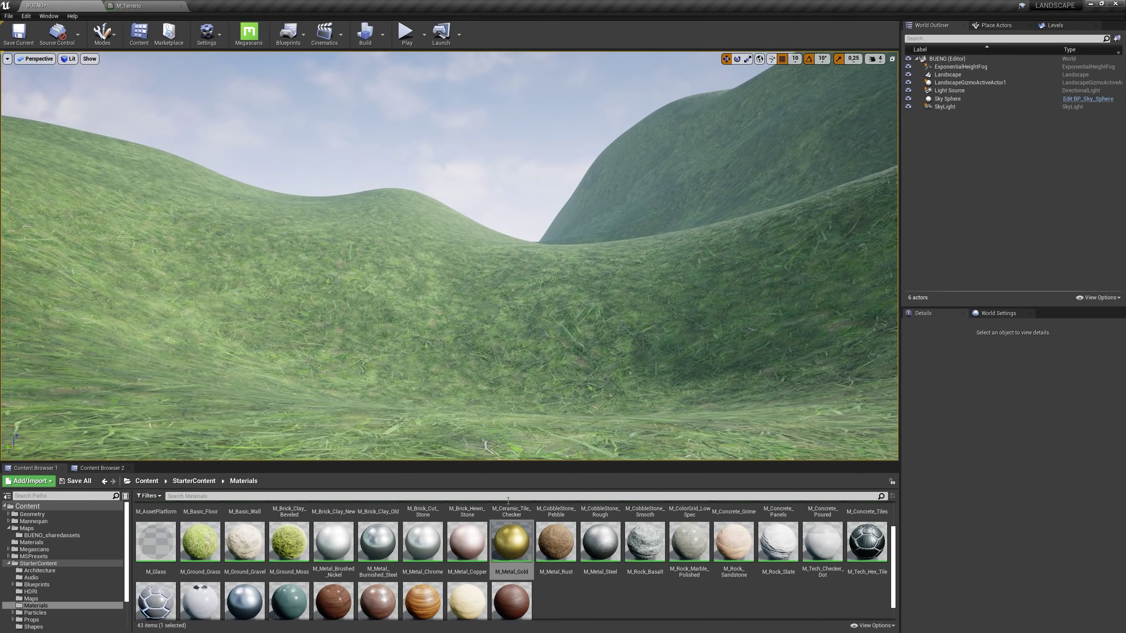
Open M_Terreno_Inst from Tutorial_Assets, enable its Blend Range, GrassSizeFar and Start Offset overrides, and save the instance
left_click(147, 481)
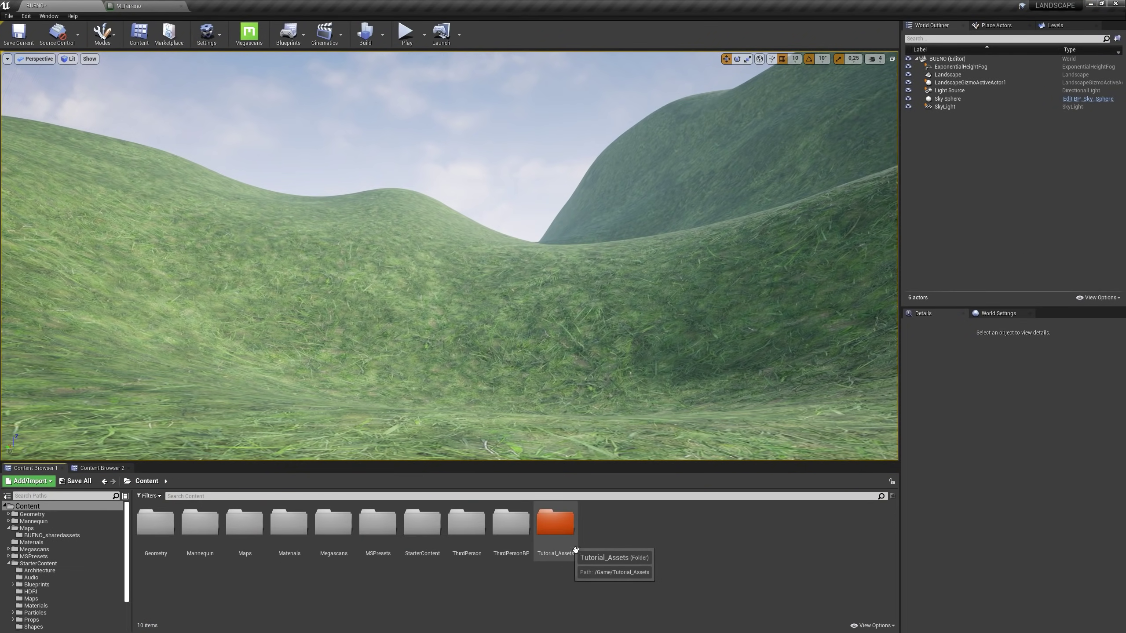
double_click(551, 520)
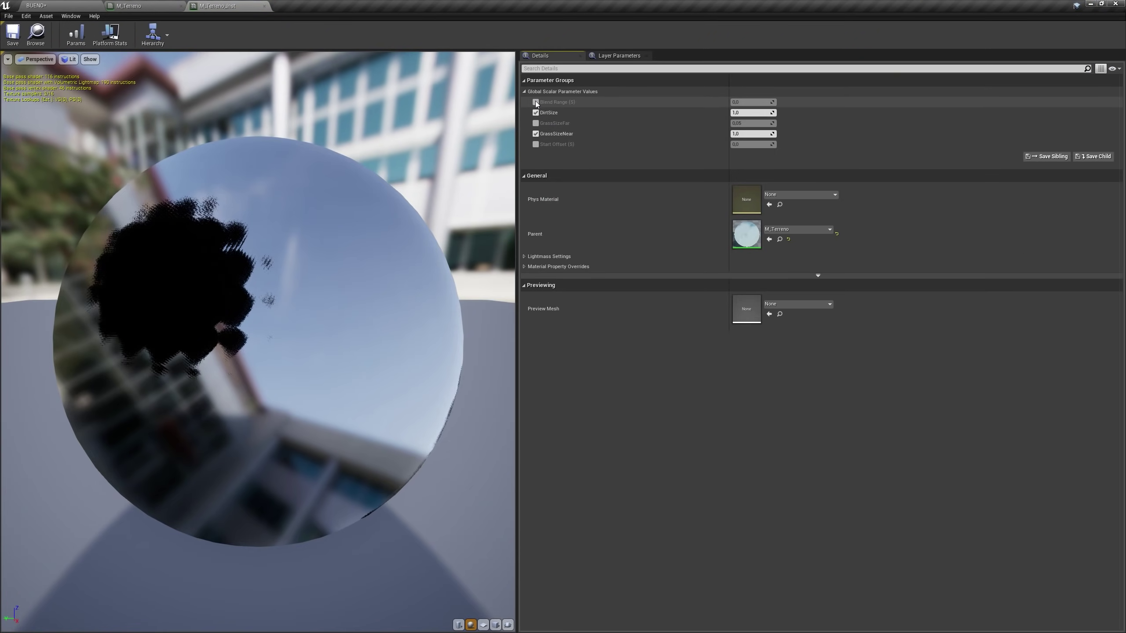
left_click(536, 102)
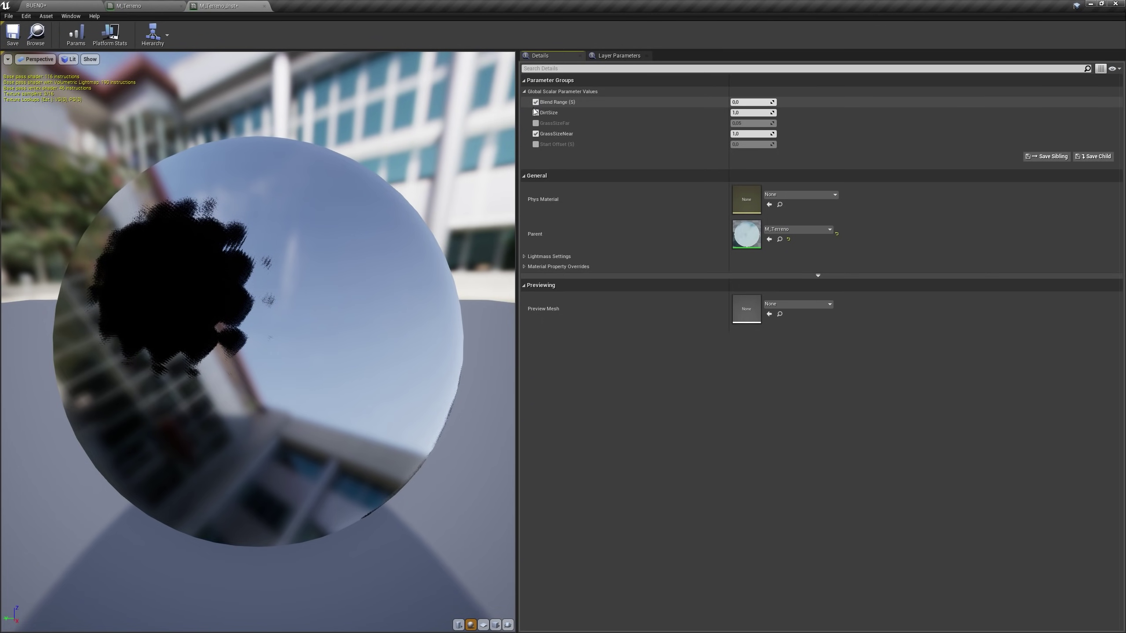
left_click(535, 124)
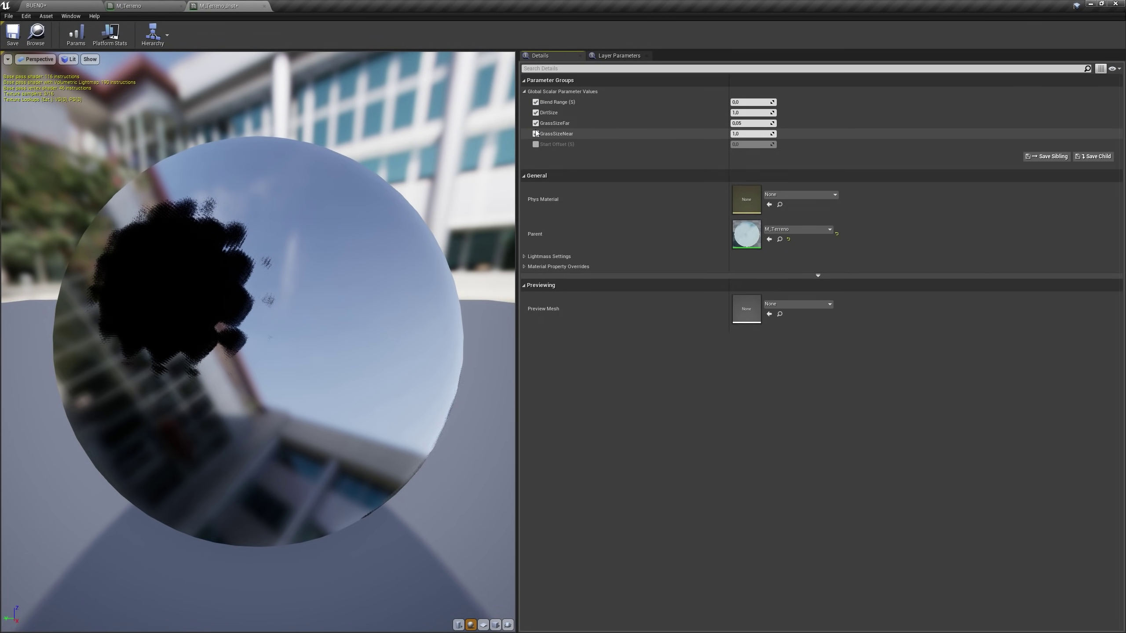
left_click(535, 145)
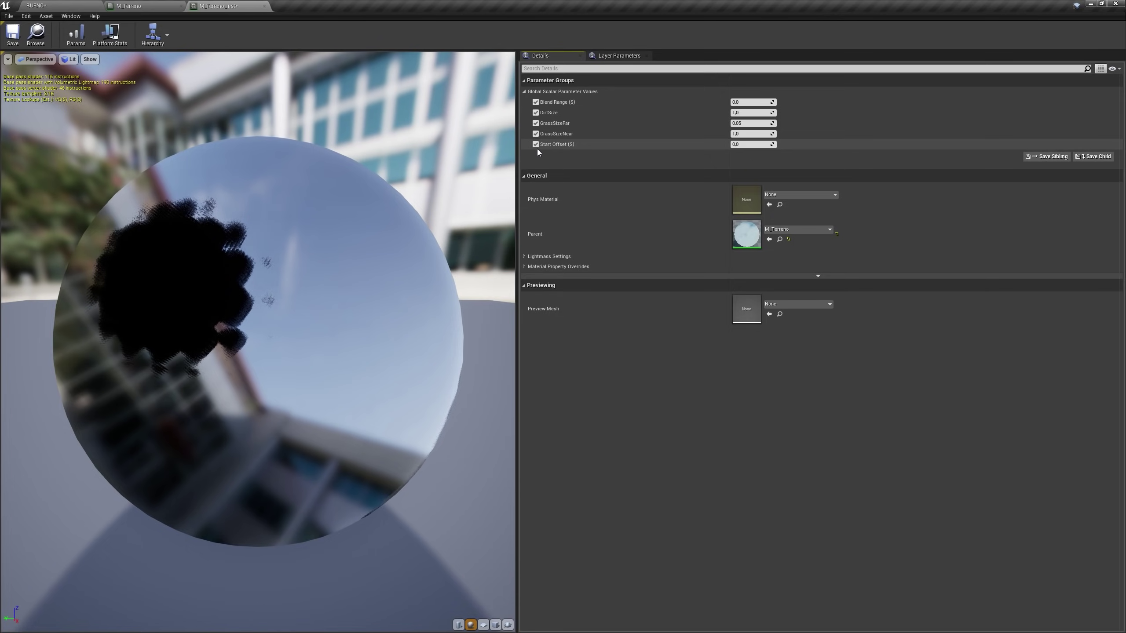
left_click(12, 34)
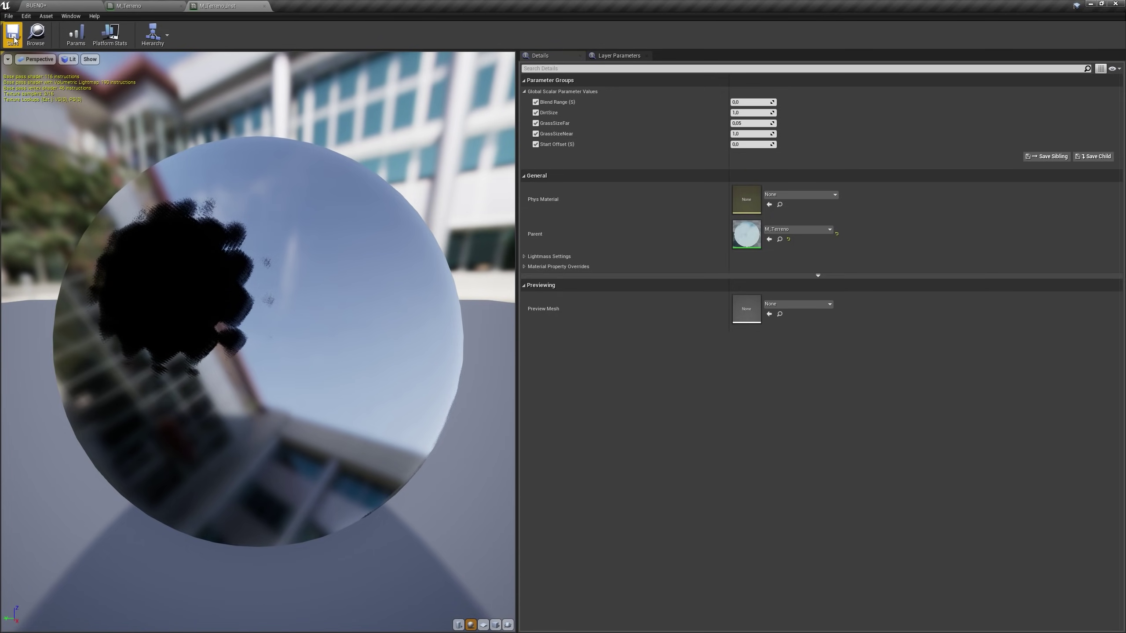
Detach the M_Terreno_Inst editor into a floating window and place it over the level editor beside the landscape view
left_click(172, 4)
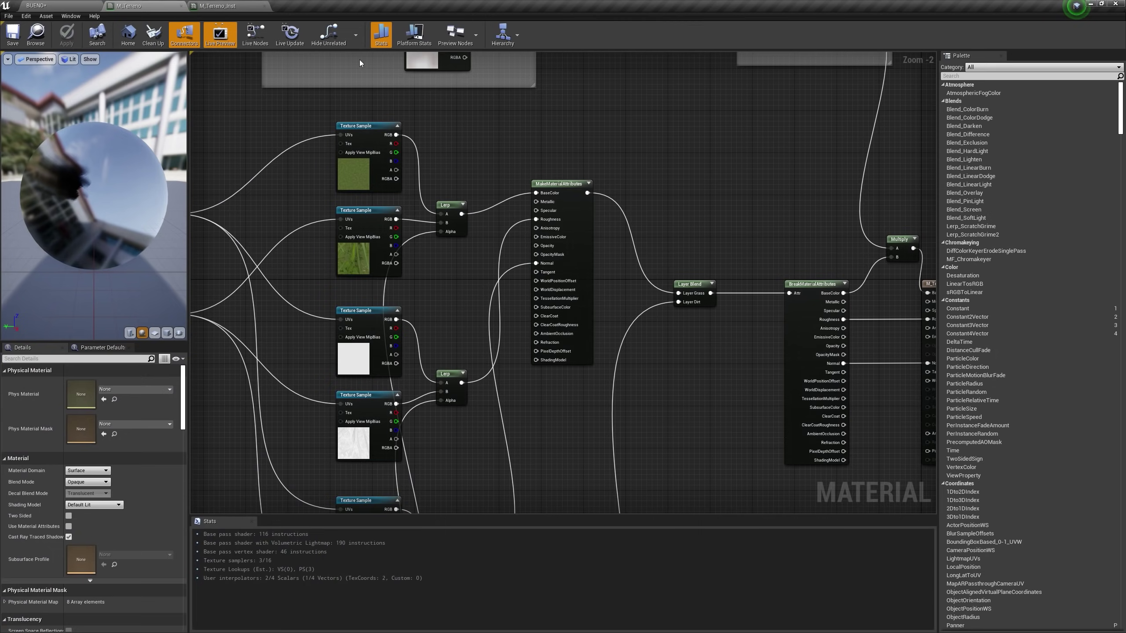
left_click(71, 4)
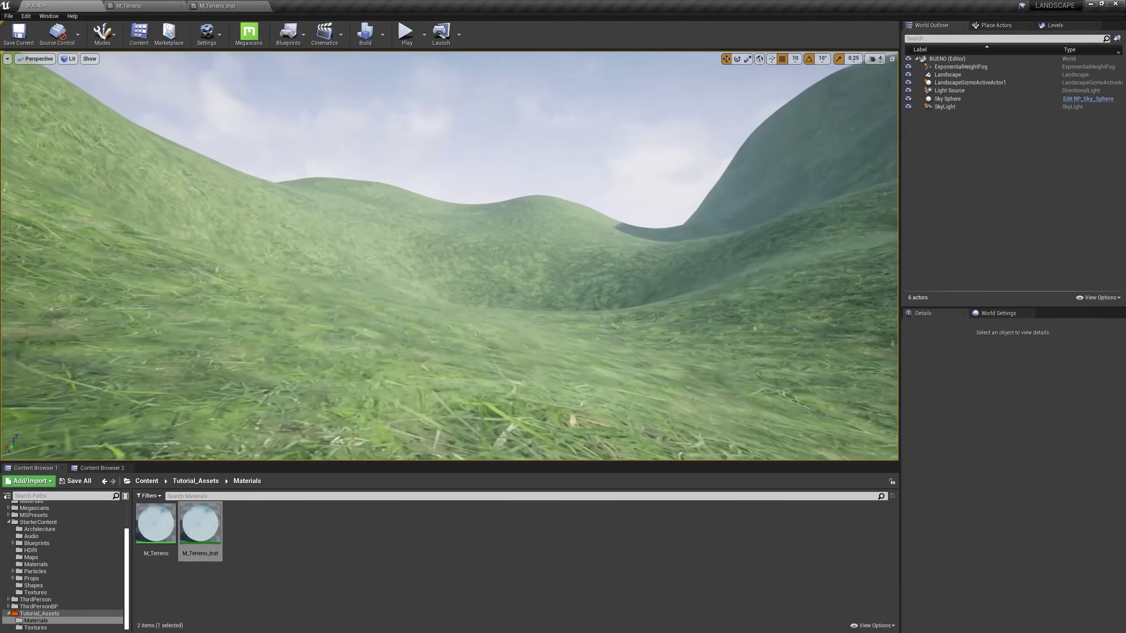
right_click_drag(448, 253, 447, 269)
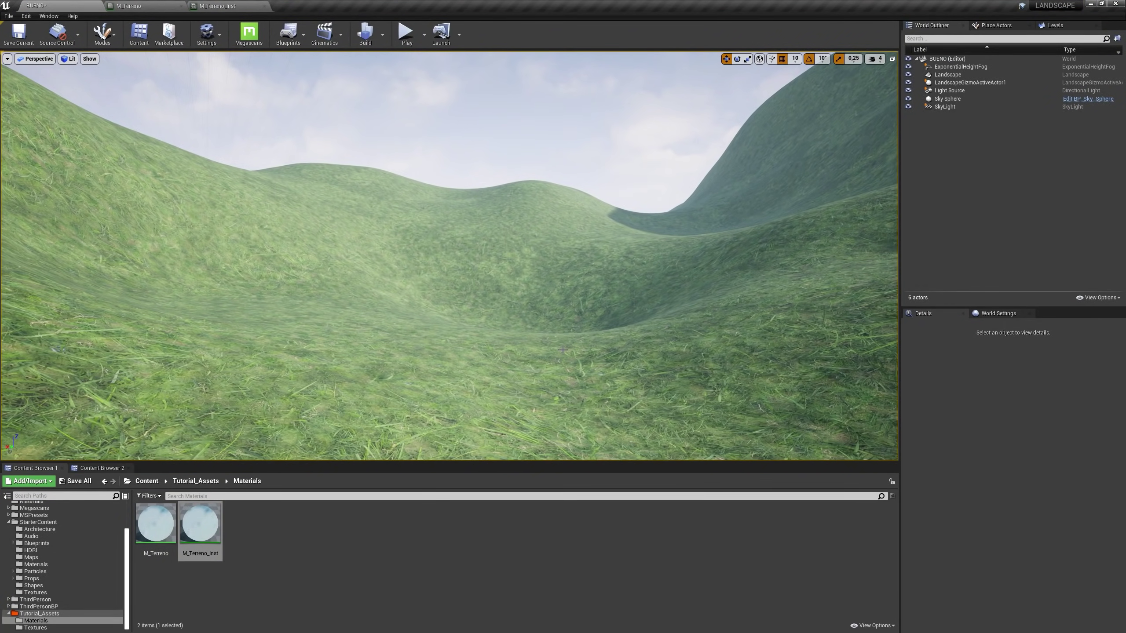
right_click_drag(562, 350, 477, 241)
left_click(241, 4)
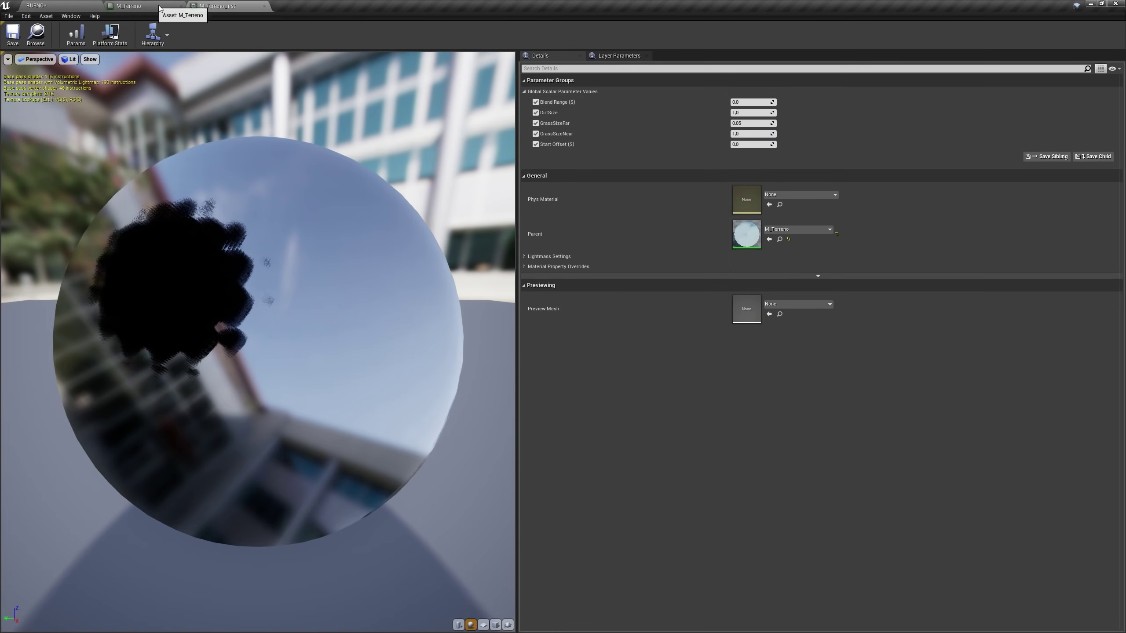
left_click_drag(217, 5, 276, 99)
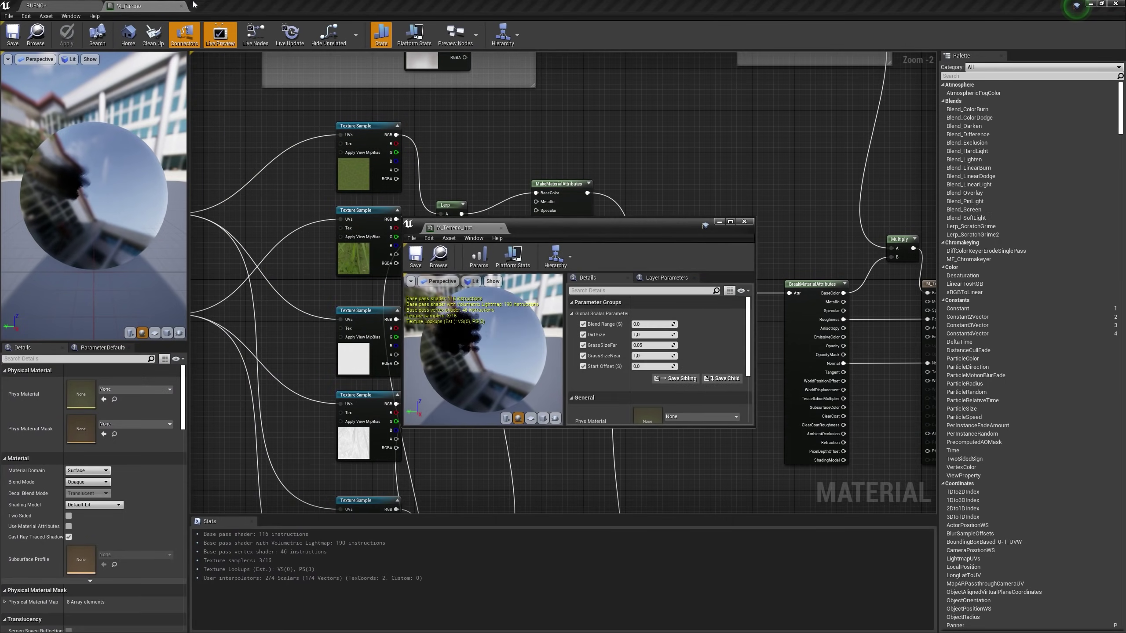
left_click(89, 6)
left_click_drag(549, 229, 756, 202)
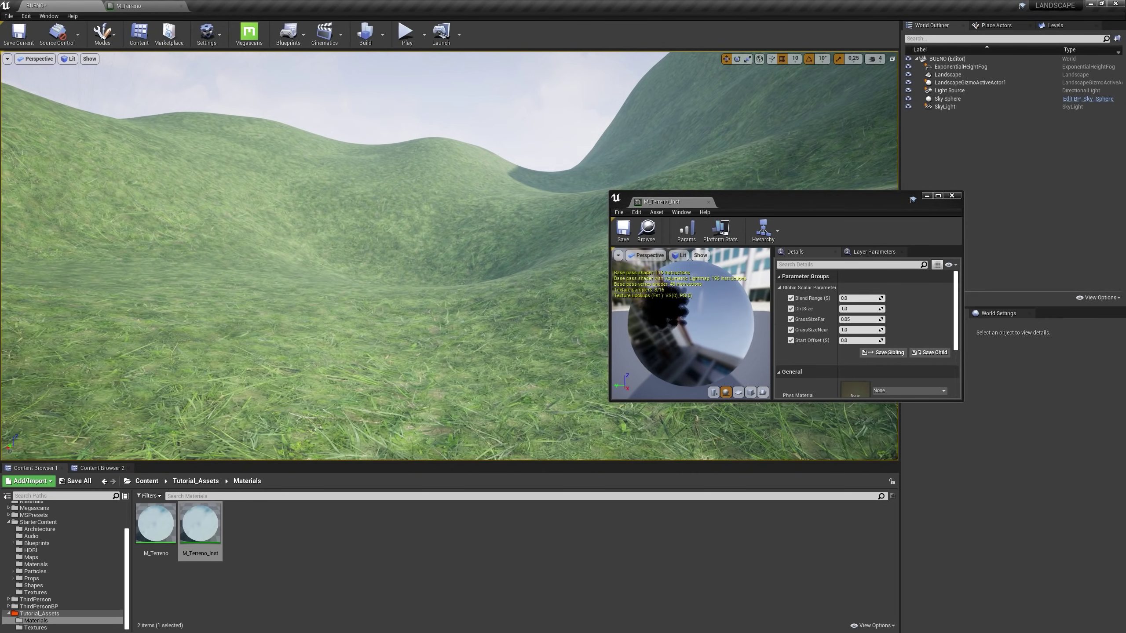
Examine the landscape's grass texture up close and in the distance with the instance parameters beside it
right_click_drag(430, 300, 419, 283)
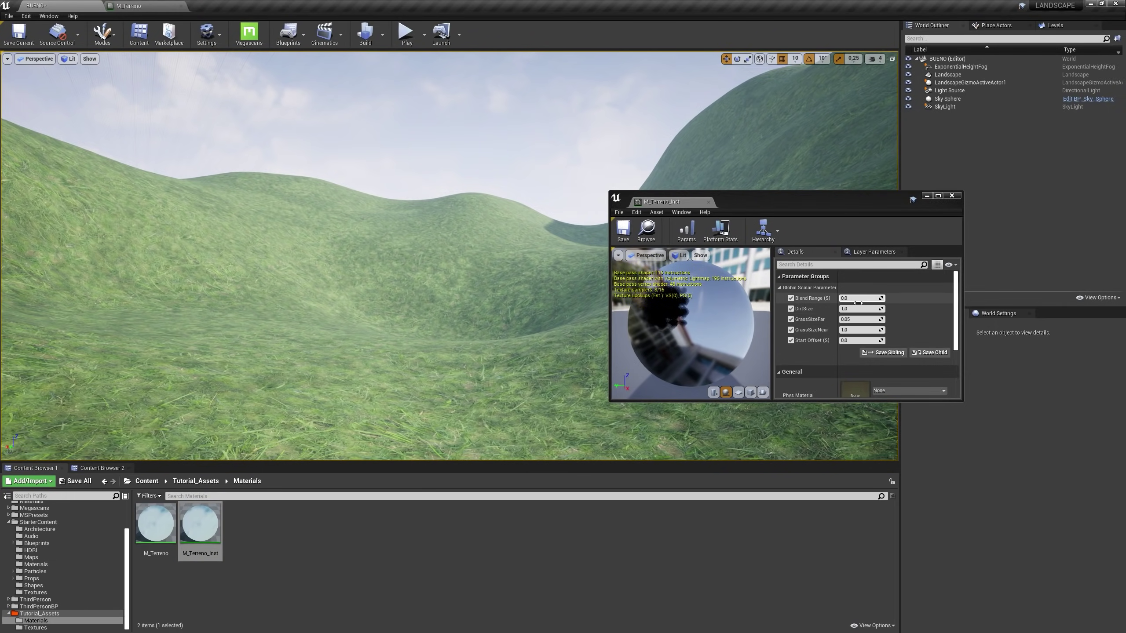
mouse_move(463, 356)
right_mouse_down()
mouse_move(464, 443)
mouse_move(469, 361)
right_mouse_up()
key("w")
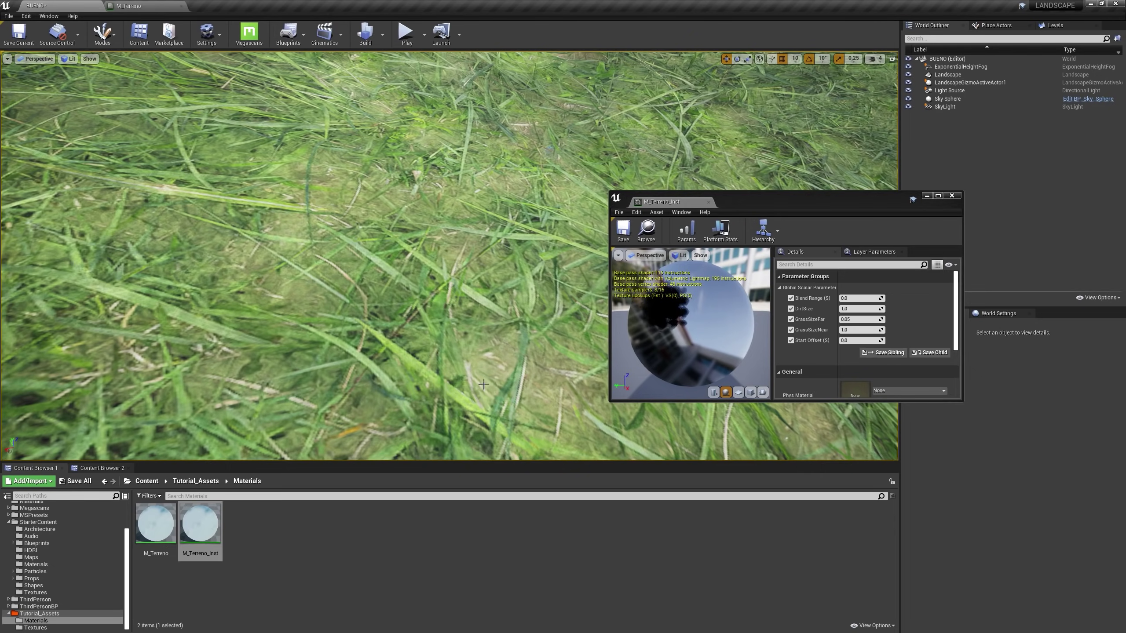
right_click_drag(484, 384, 475, 295)
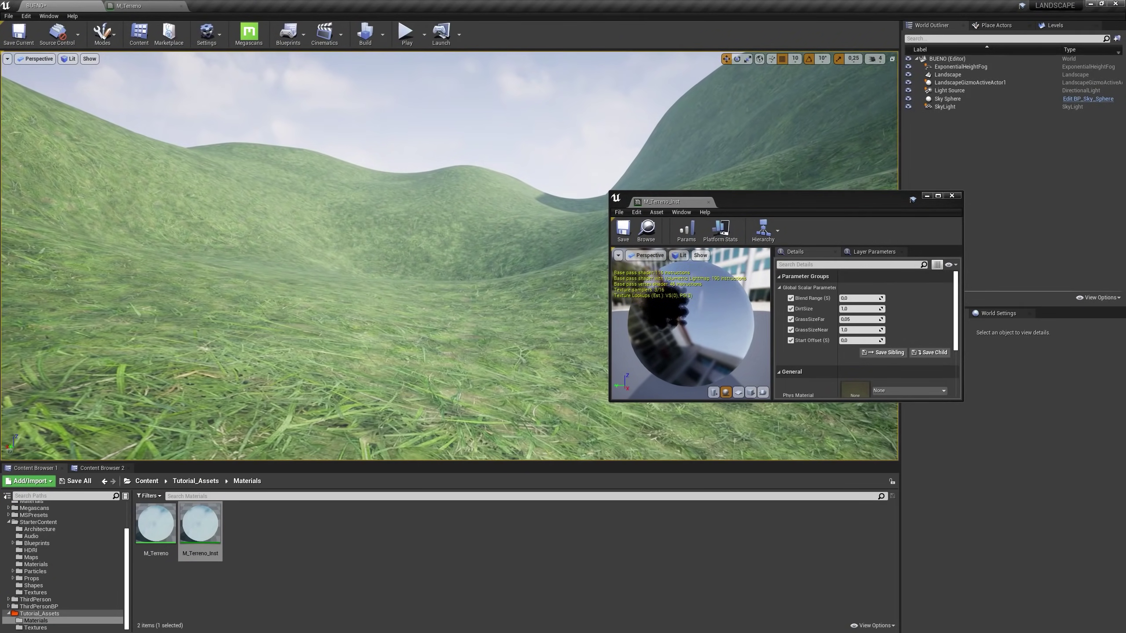
Set the material instance's Start Offset to -2000 and its Blend Range to 10000
left_click(865, 340)
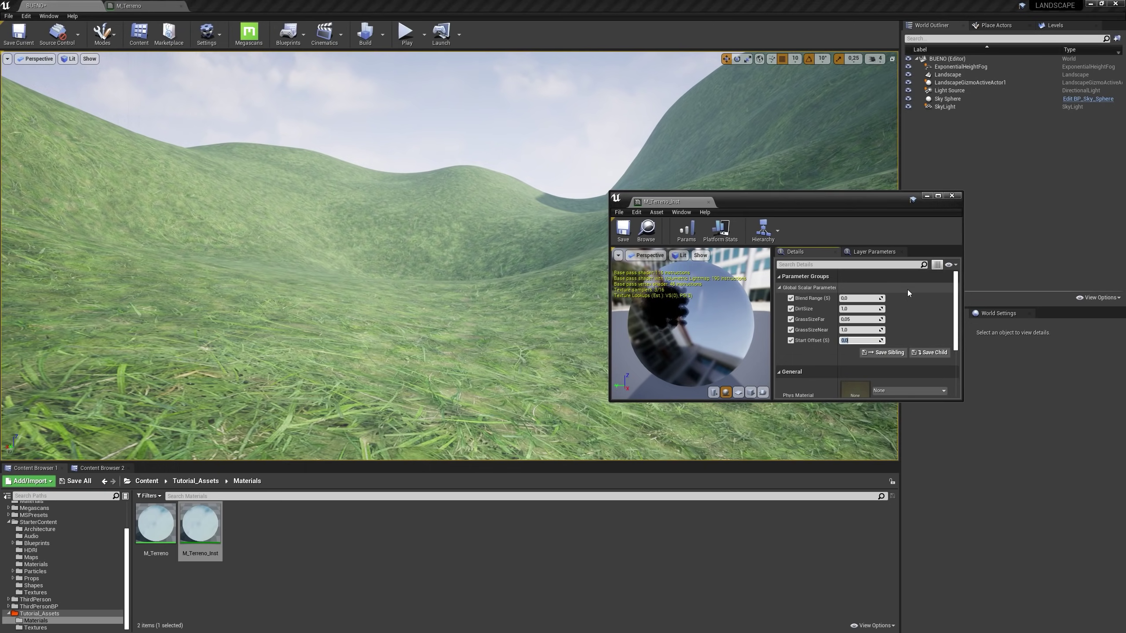
type("-2000")
key("Return")
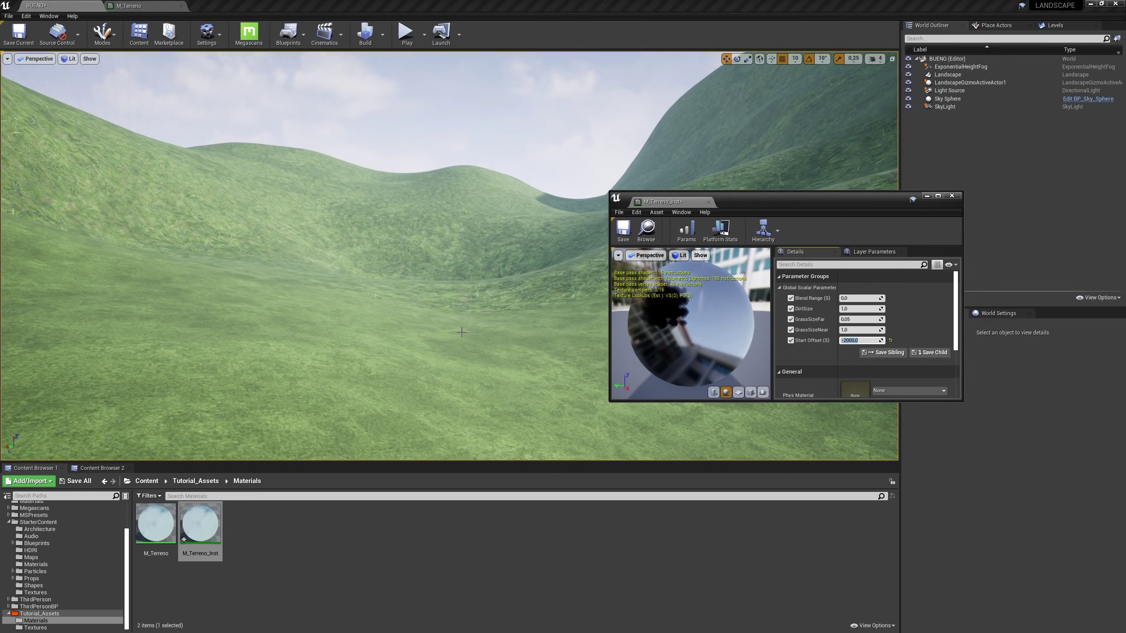
right_click_drag(461, 332, 439, 275)
key("w")
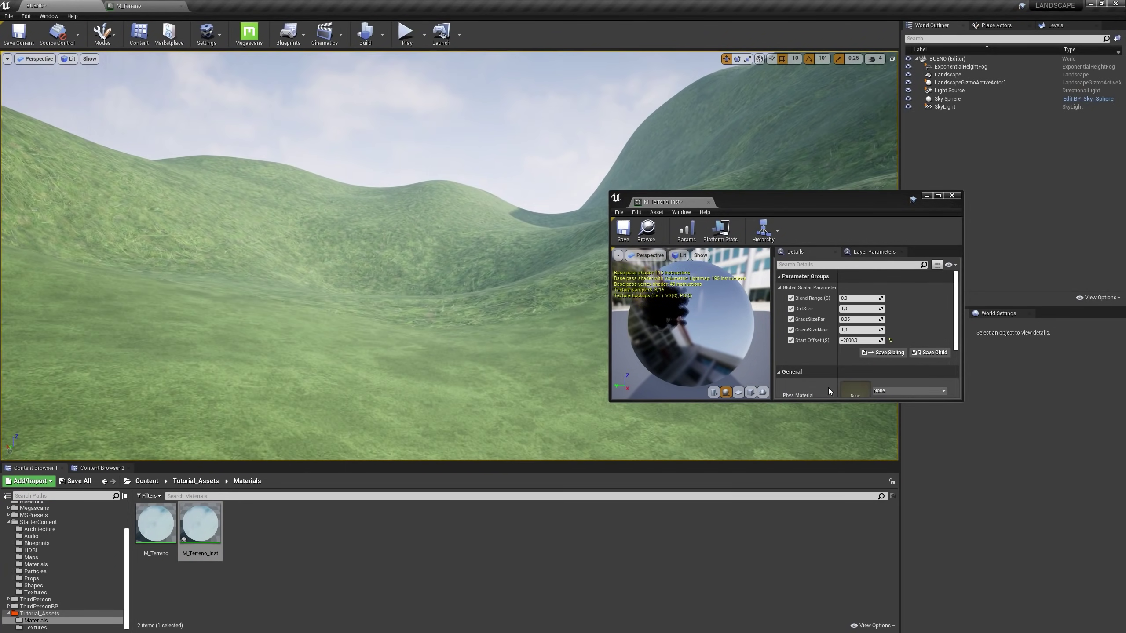
left_click(871, 299)
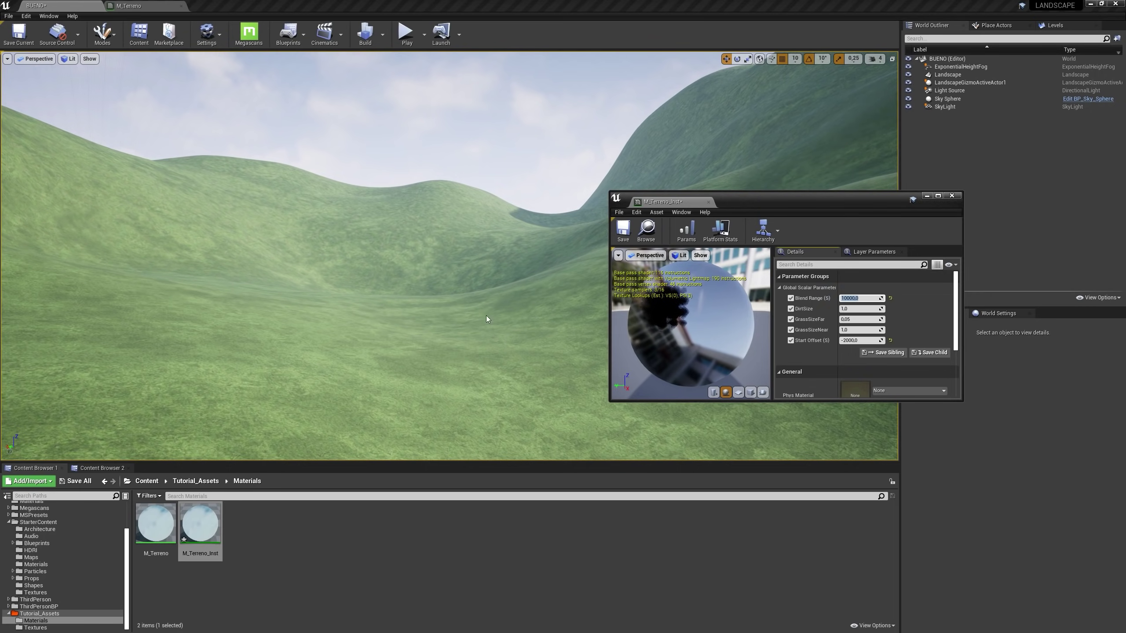
right_click_drag(490, 319, 598, 306)
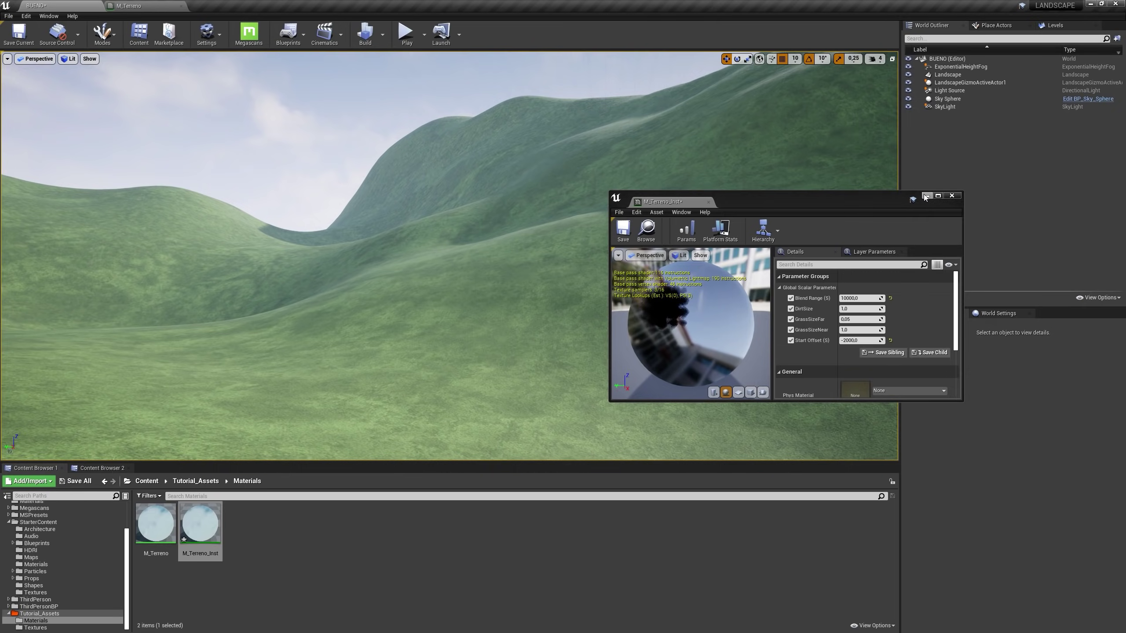
Minimize the M_Terreno_Inst window, play the level and run the character across the grass landscape
left_click(926, 196)
left_click(405, 33)
key("w")
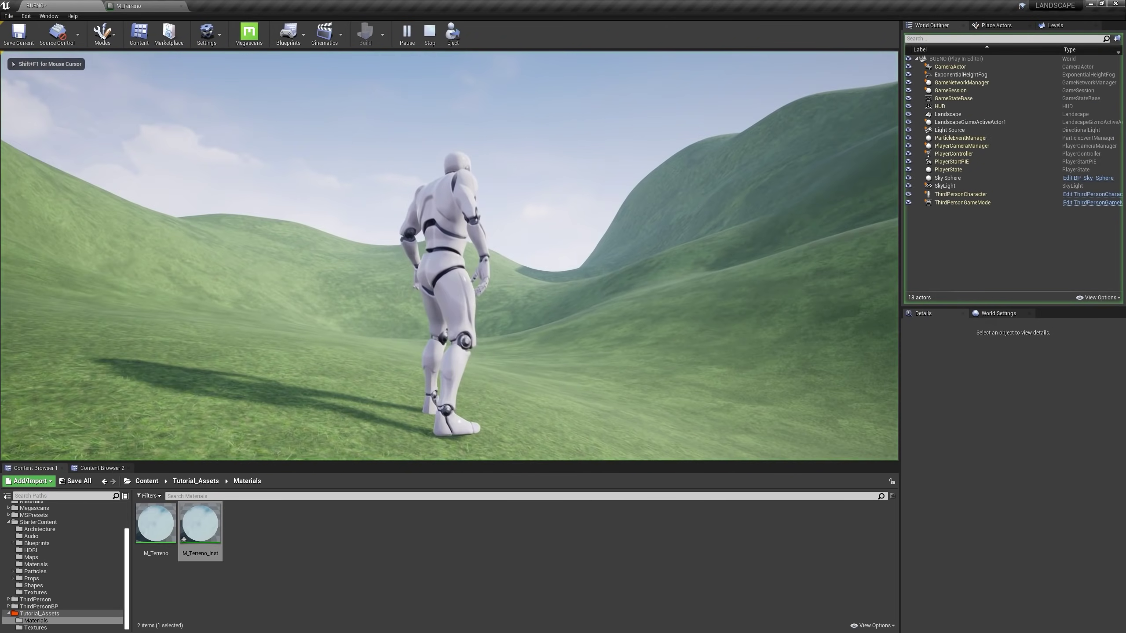
key("a")
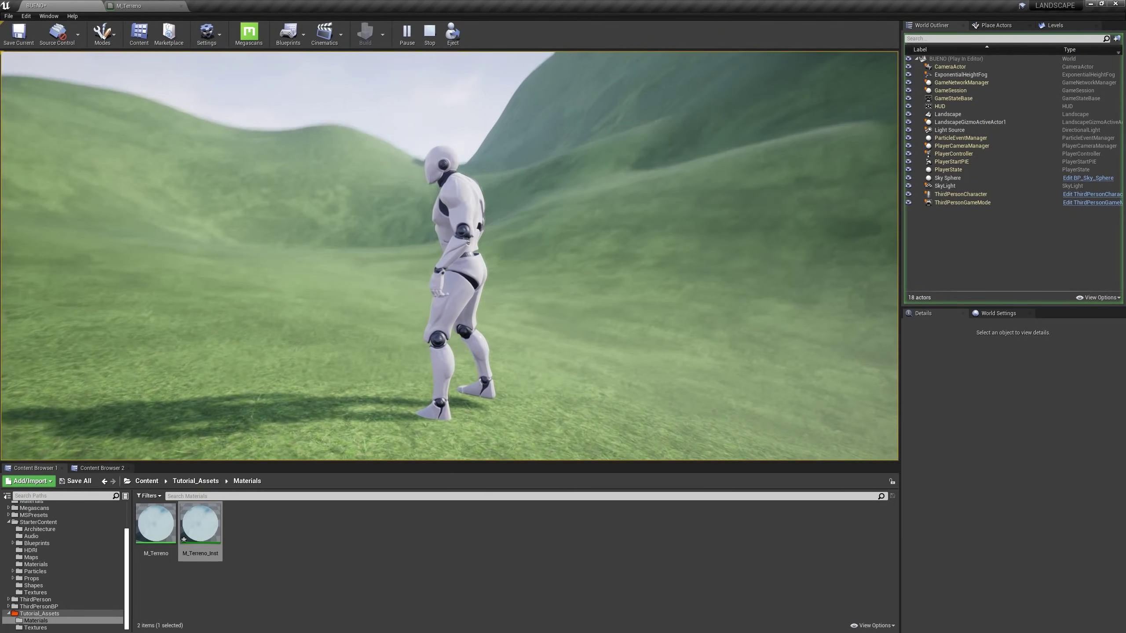
key("w")
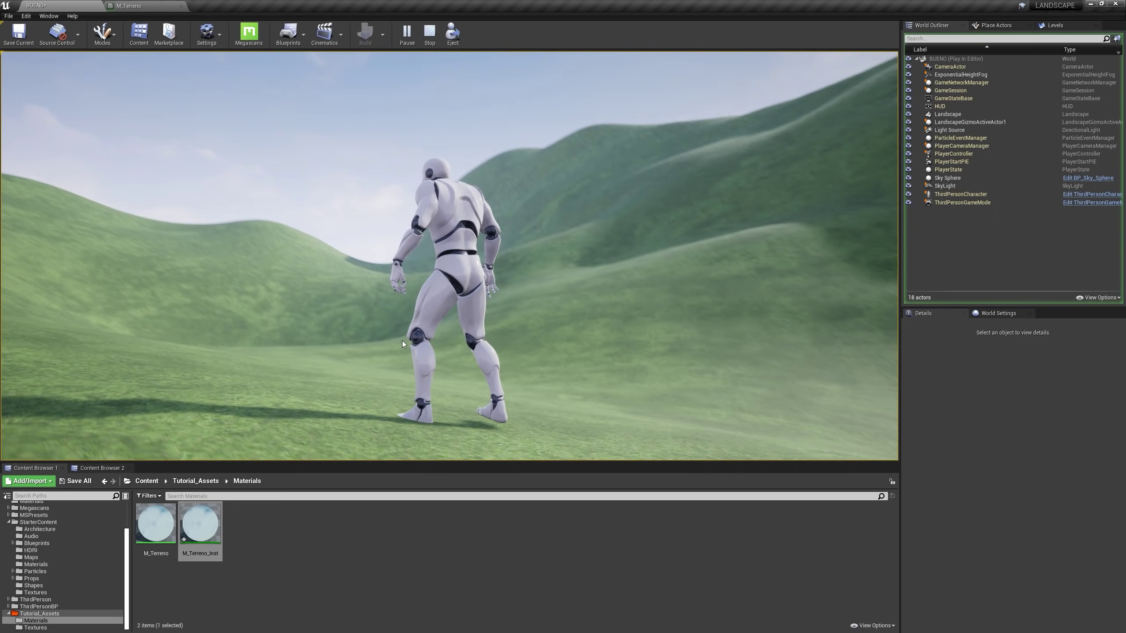
Examine the near and far grass in a full-screen play session while running the character around the hills
key("F11")
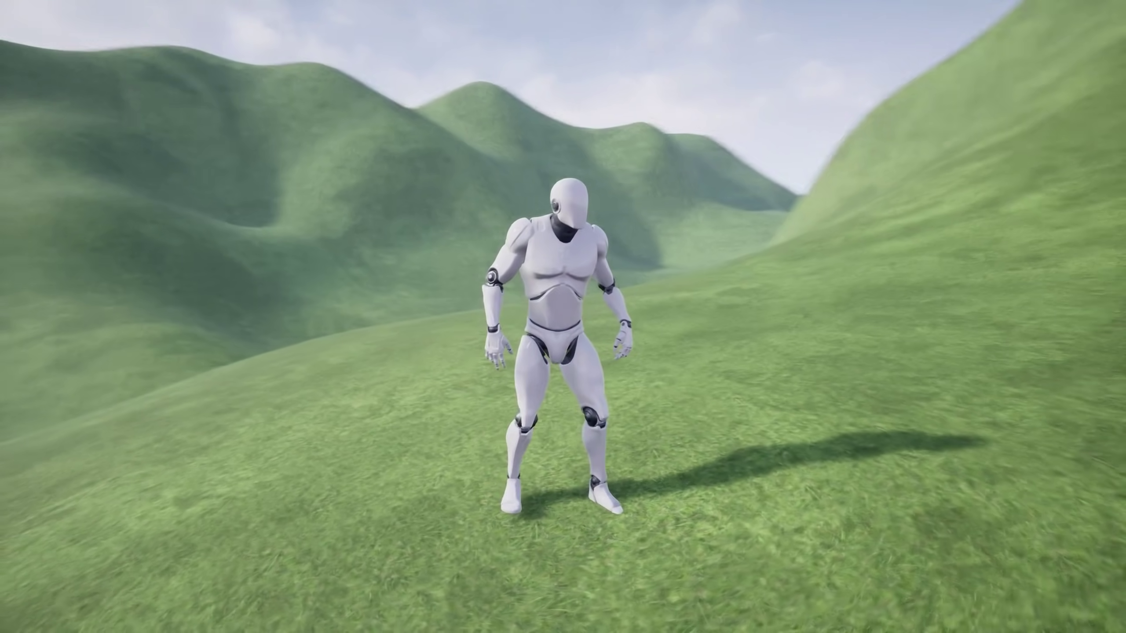
key("w")
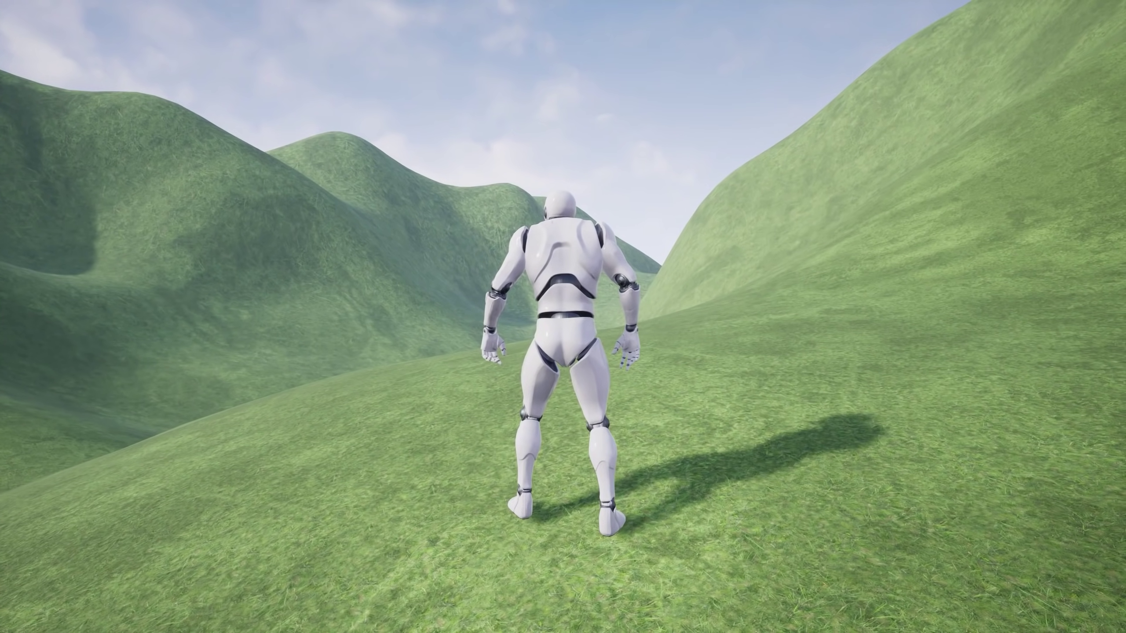
key("s")
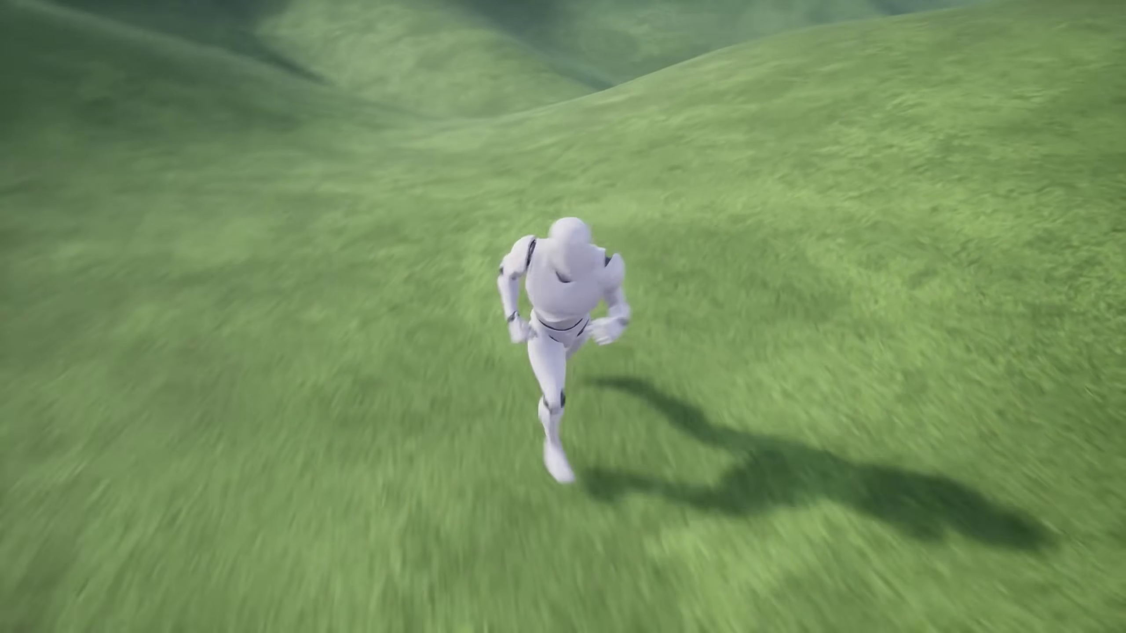
key("w")
key("s")
key("a")
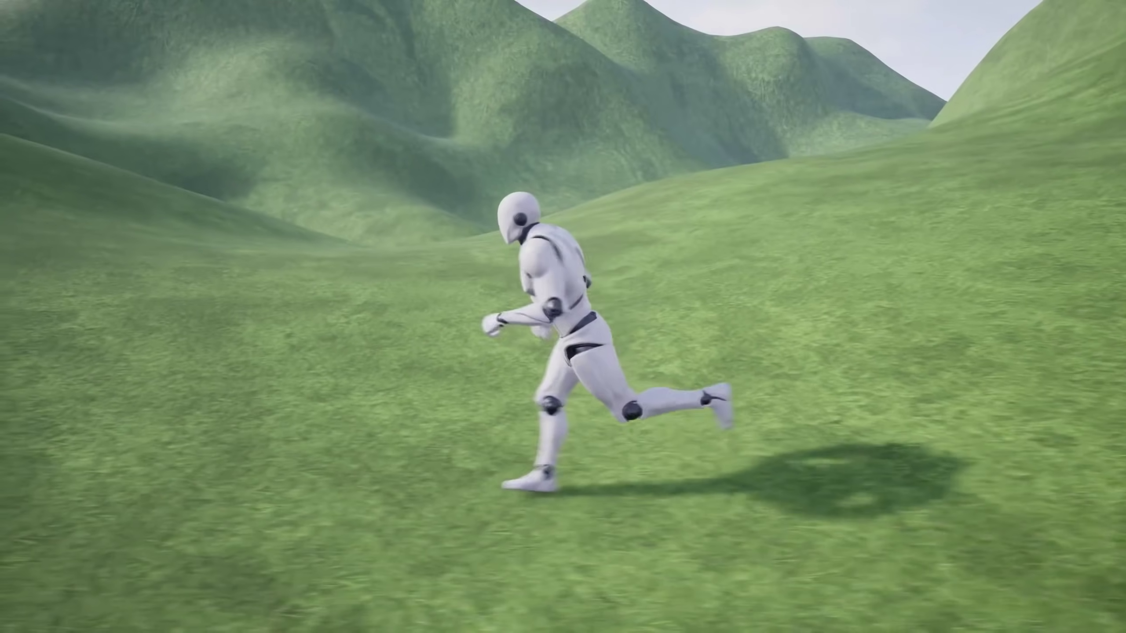
key("w")
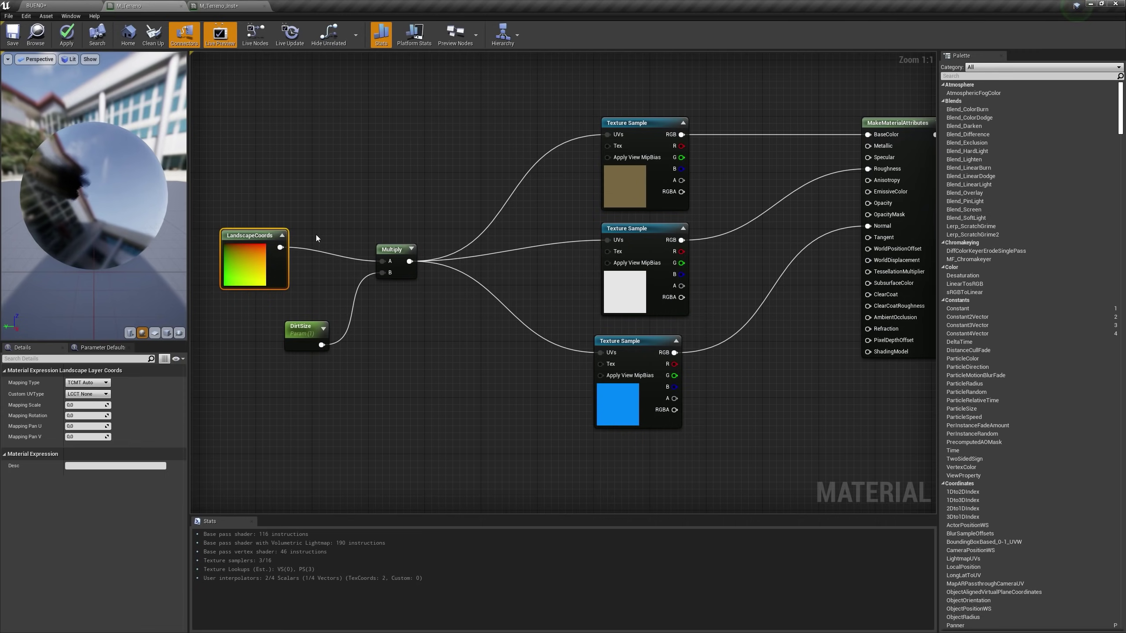
Duplicate the dirt layer's Multiply and DirtSize nodes in M_Terreno and place the copies below the originals
left_click_drag(306, 233, 429, 404)
right_click_drag(417, 414, 452, 348)
key("ctrl+w")
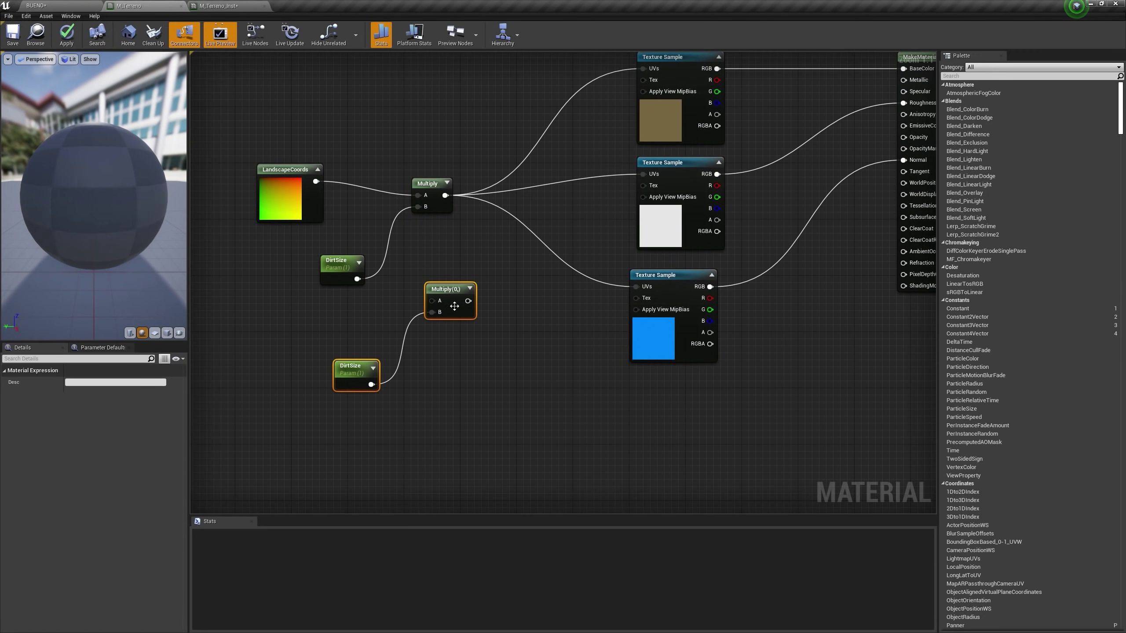
left_click_drag(449, 299, 429, 320)
left_click(352, 342)
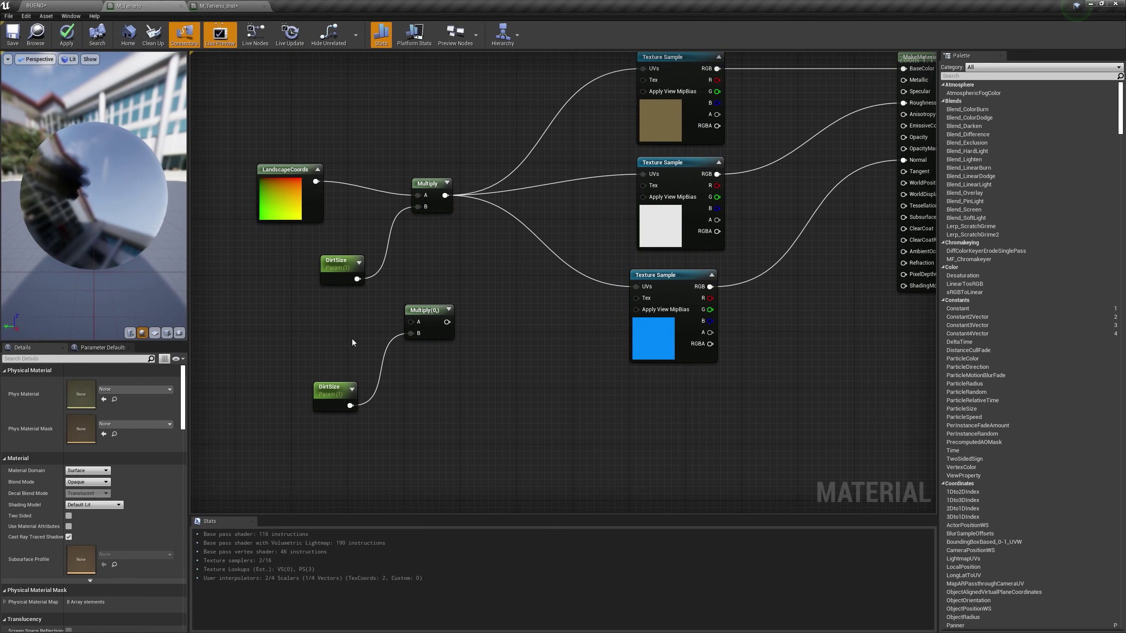
Rename the original DirtSize parameter and position the base color Lerp between the dirt texture samples and MakeMaterialAttributes
left_click(334, 269)
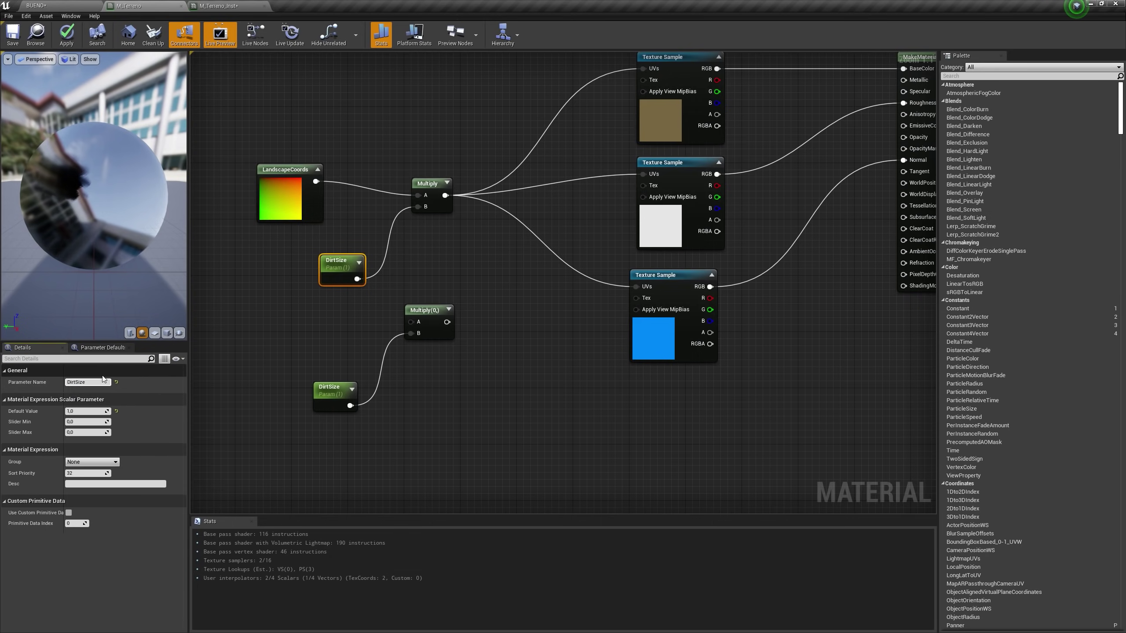
key("Return")
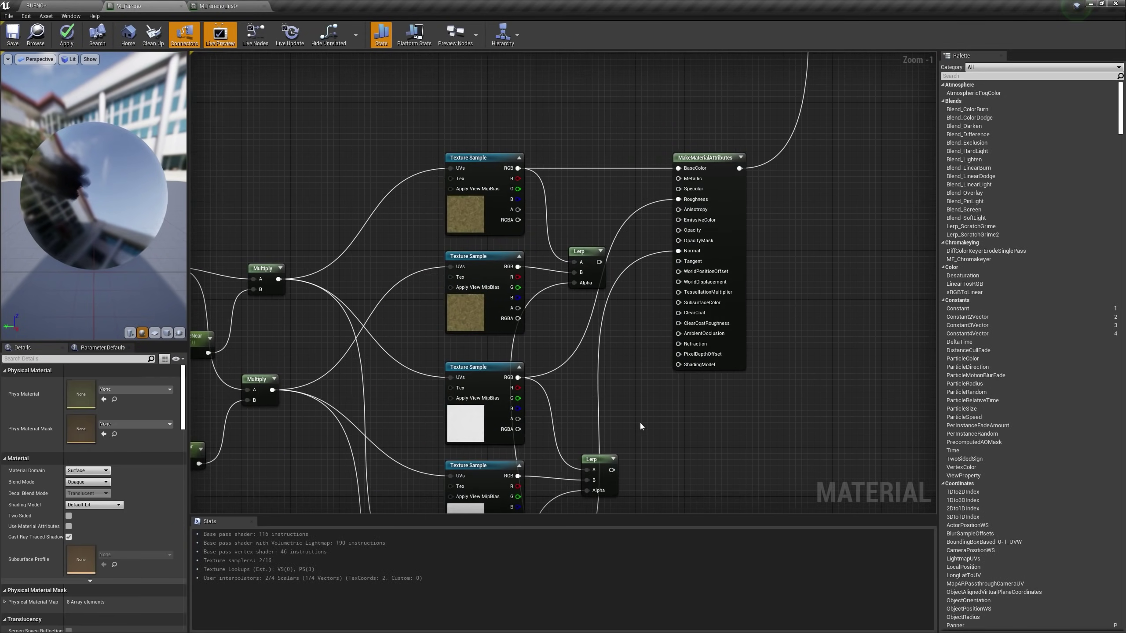
left_click_drag(527, 263, 585, 175)
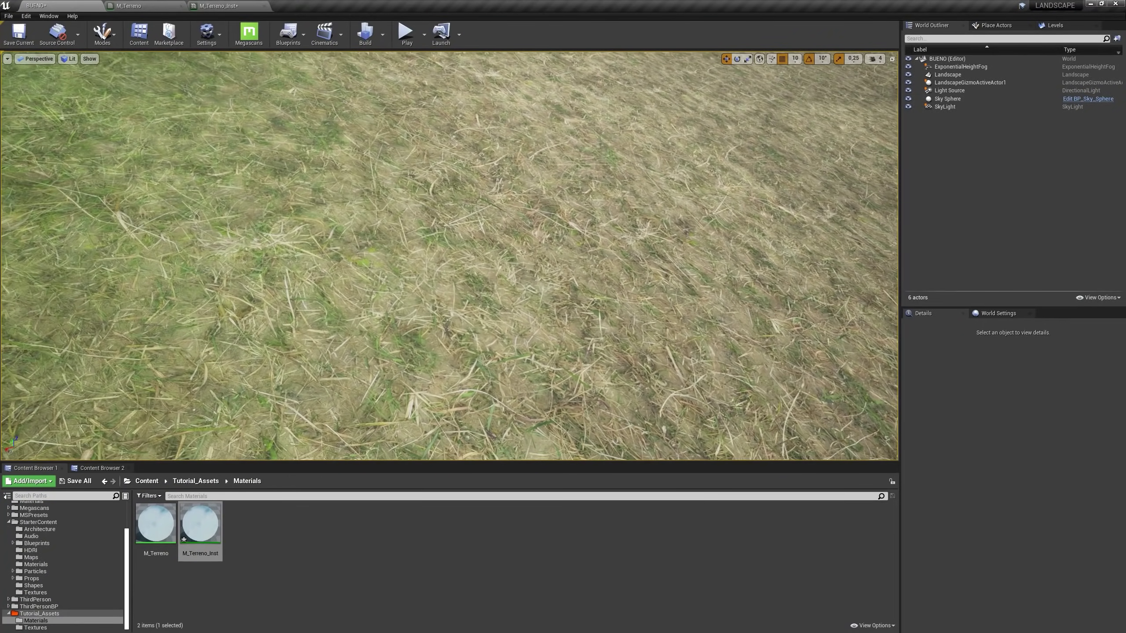
Examine the dirt path's texture blending on the landscape up close, from above and in the distance
key("s")
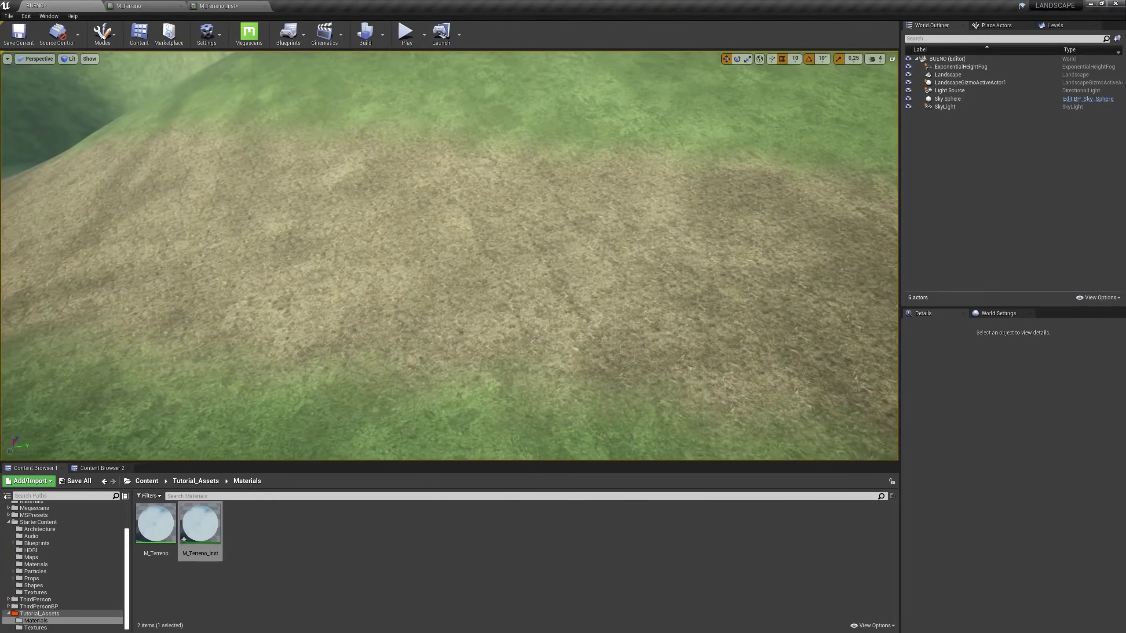
key("w")
key("s")
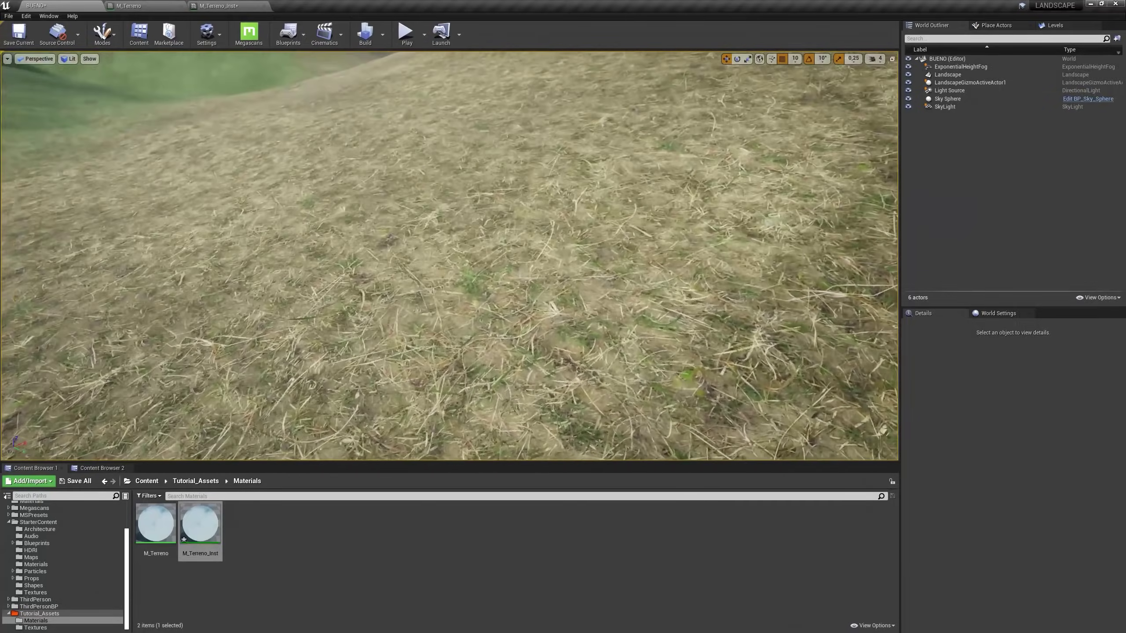
key("w")
key("s")
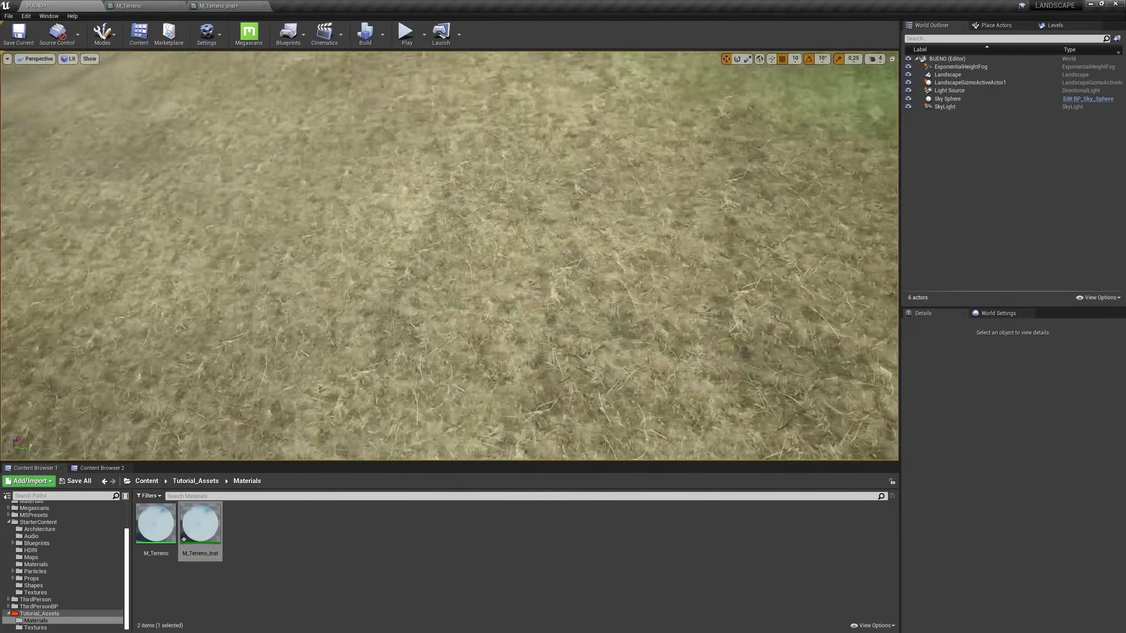
key("s")
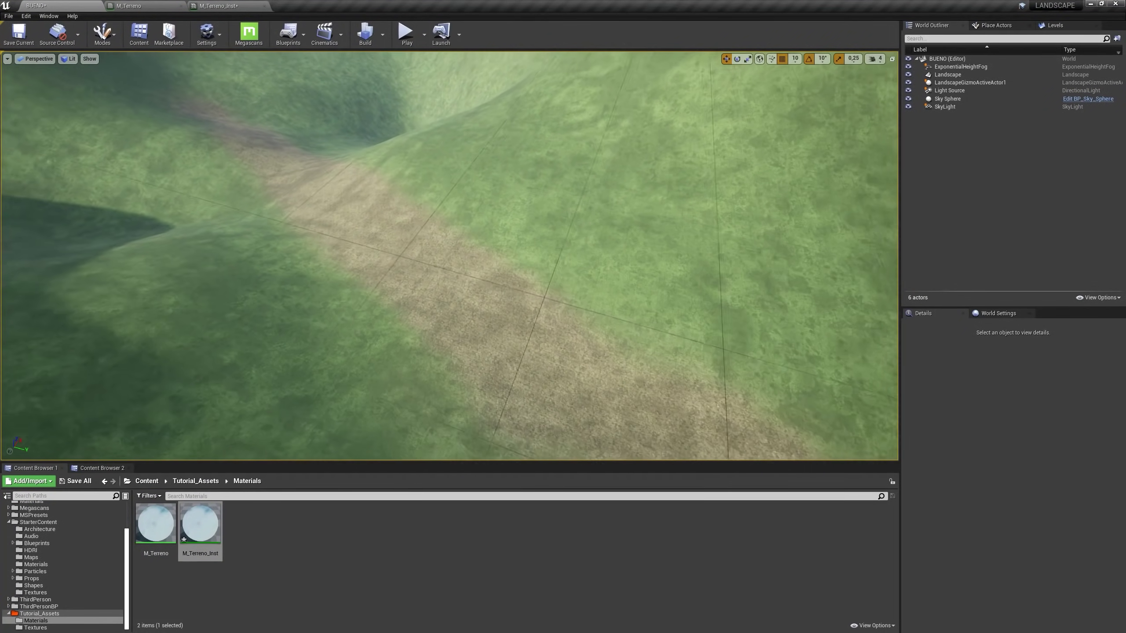
key("s")
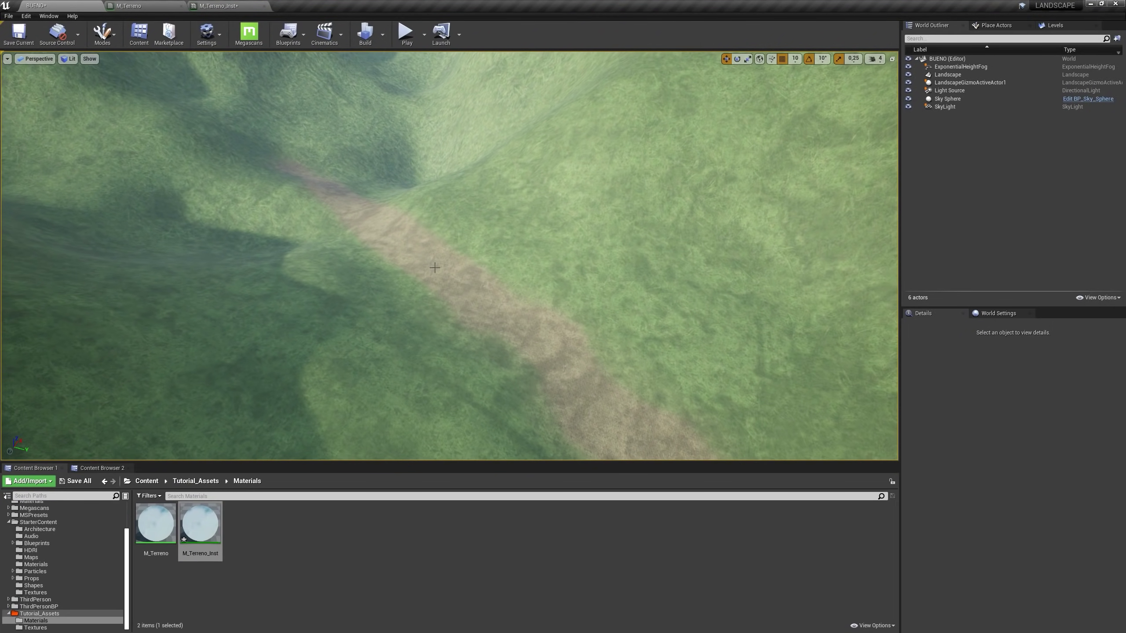
key("w")
key("s")
right_click_drag(604, 322, 613, 319)
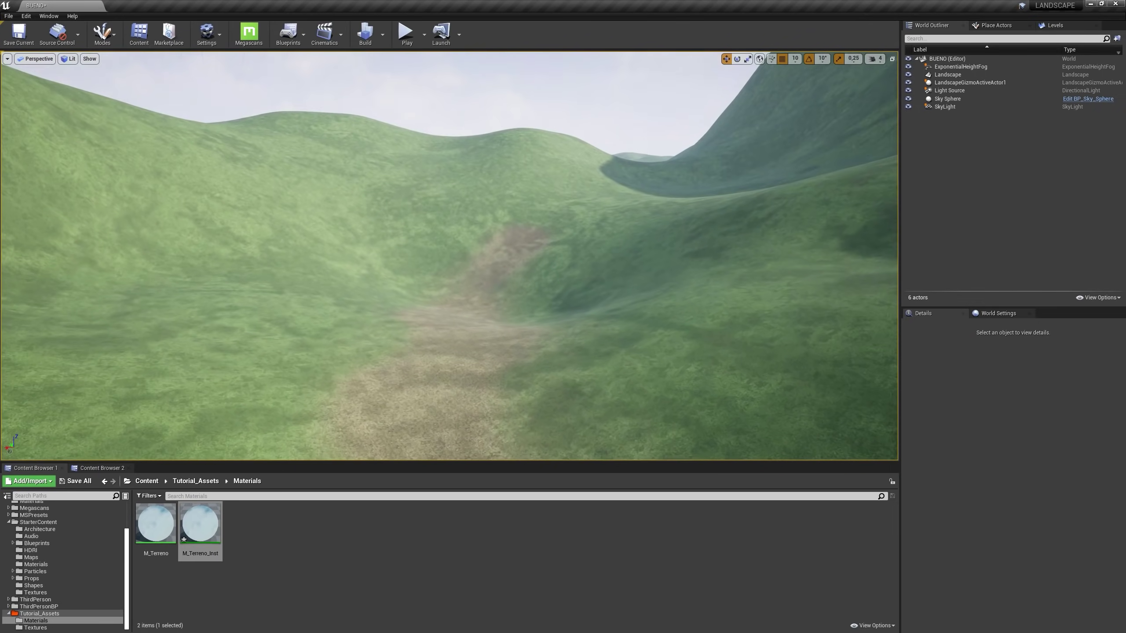
right_click_drag(450, 256, 377, 249)
right_click_drag(450, 256, 630, 256)
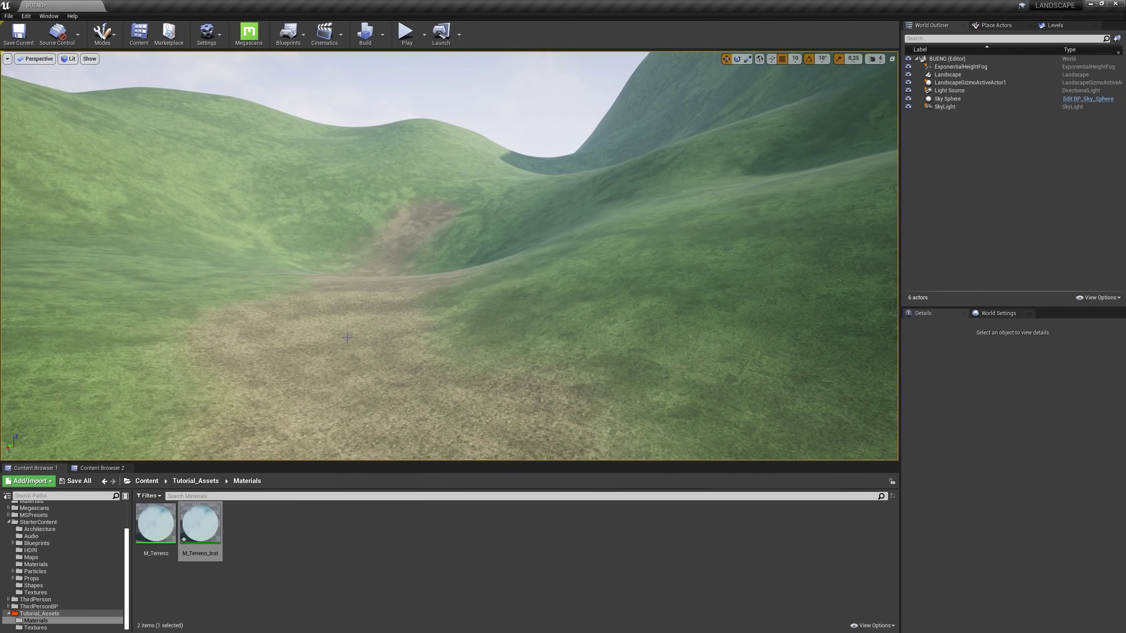